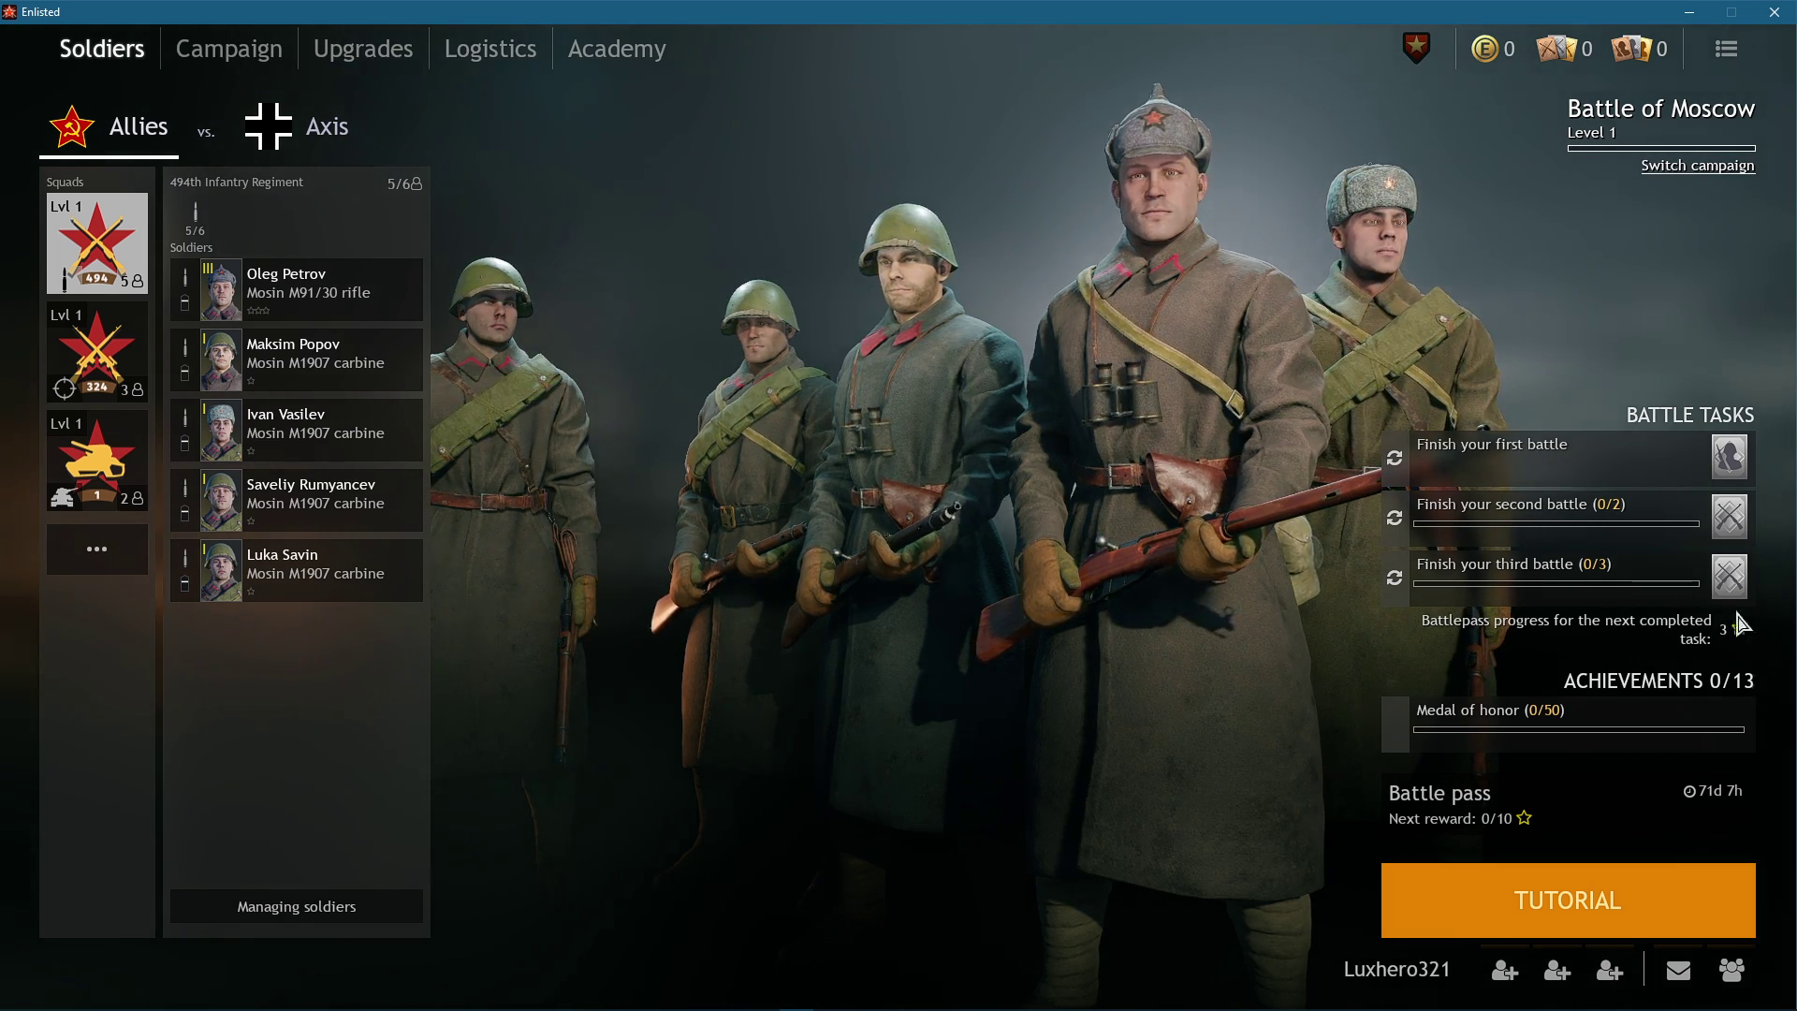
Open the game's graphics options and browse the list of available screen resolutions.
click(1725, 52)
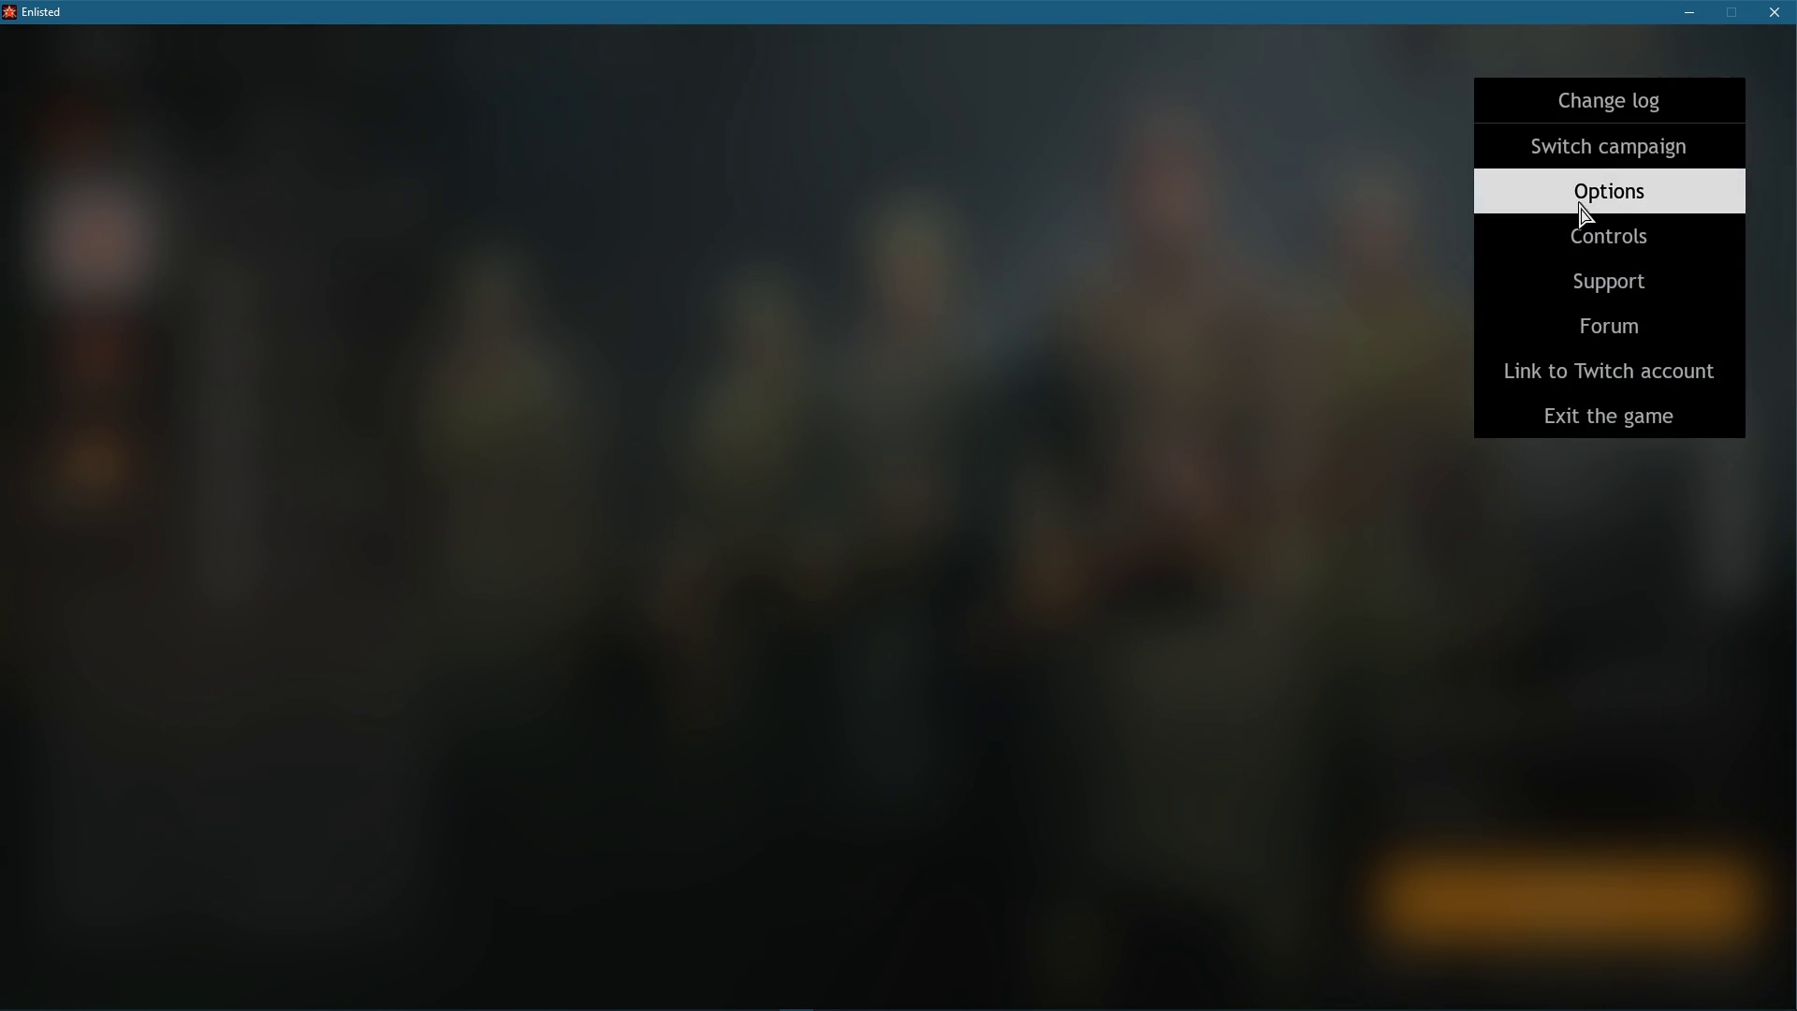
click(1579, 199)
click(307, 171)
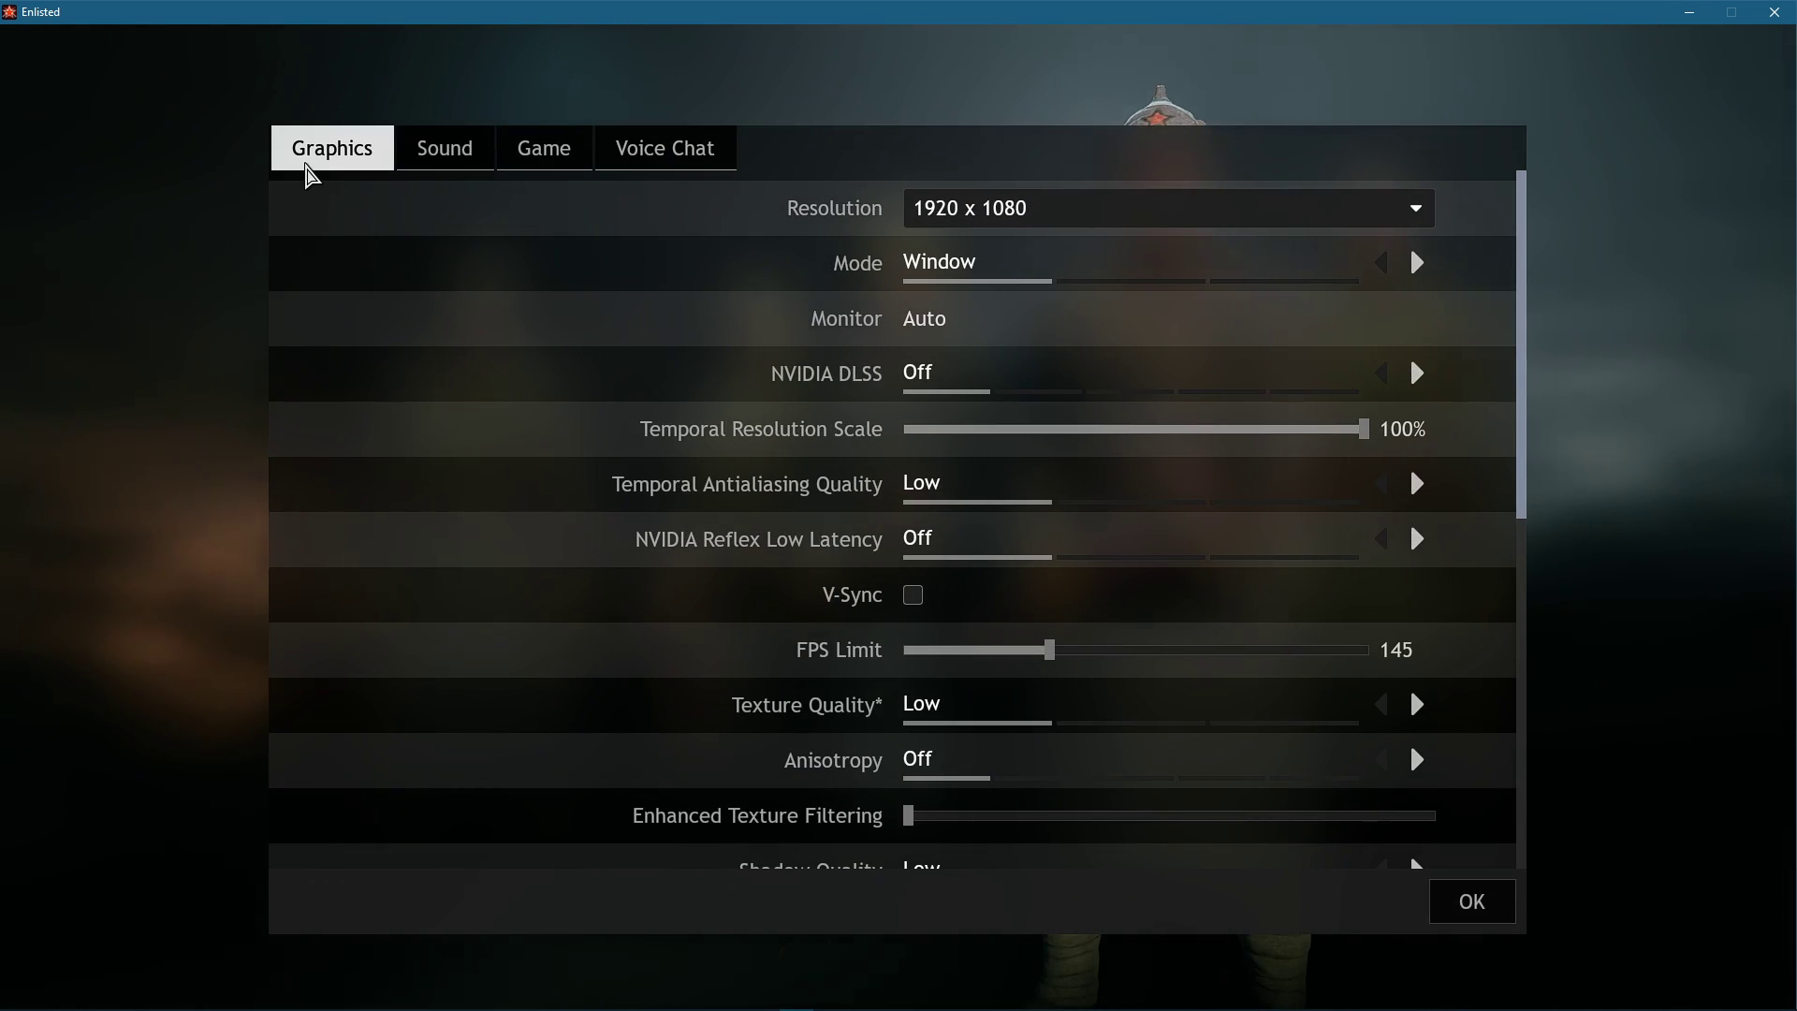
click(1110, 209)
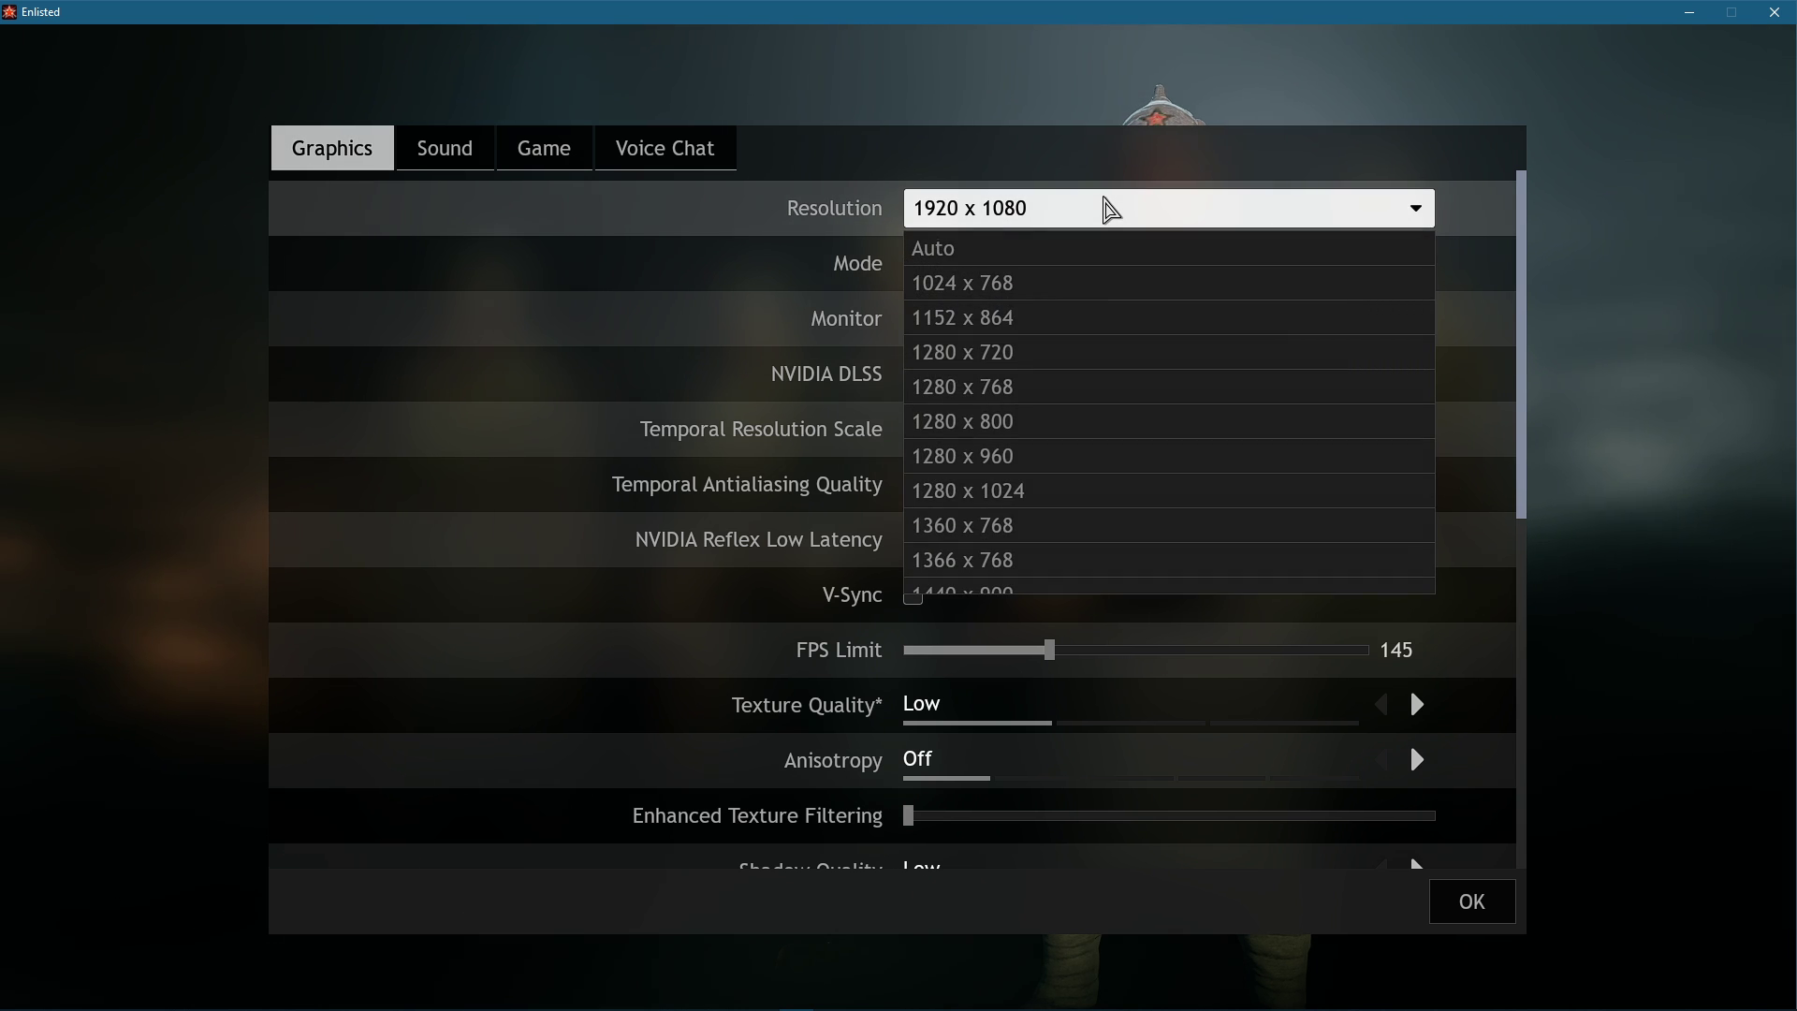
scroll(1129, 456, down, 2)
scroll(1130, 456, down, 1)
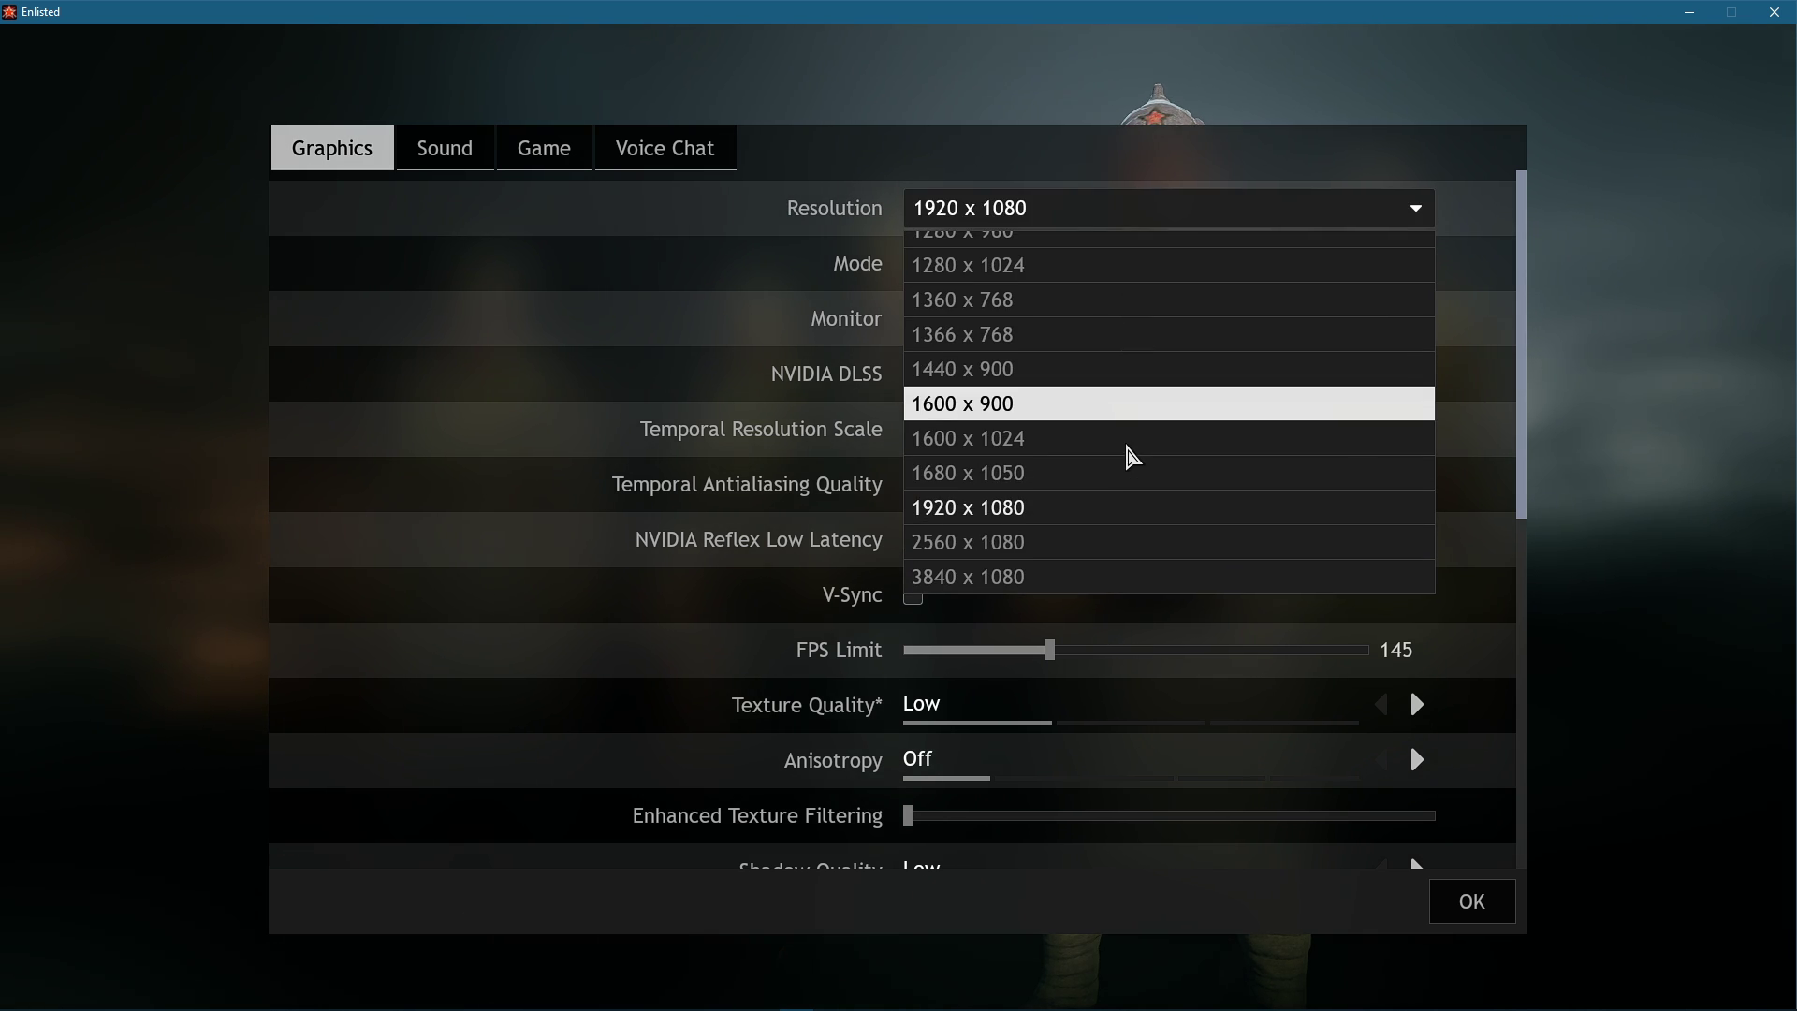
click(843, 273)
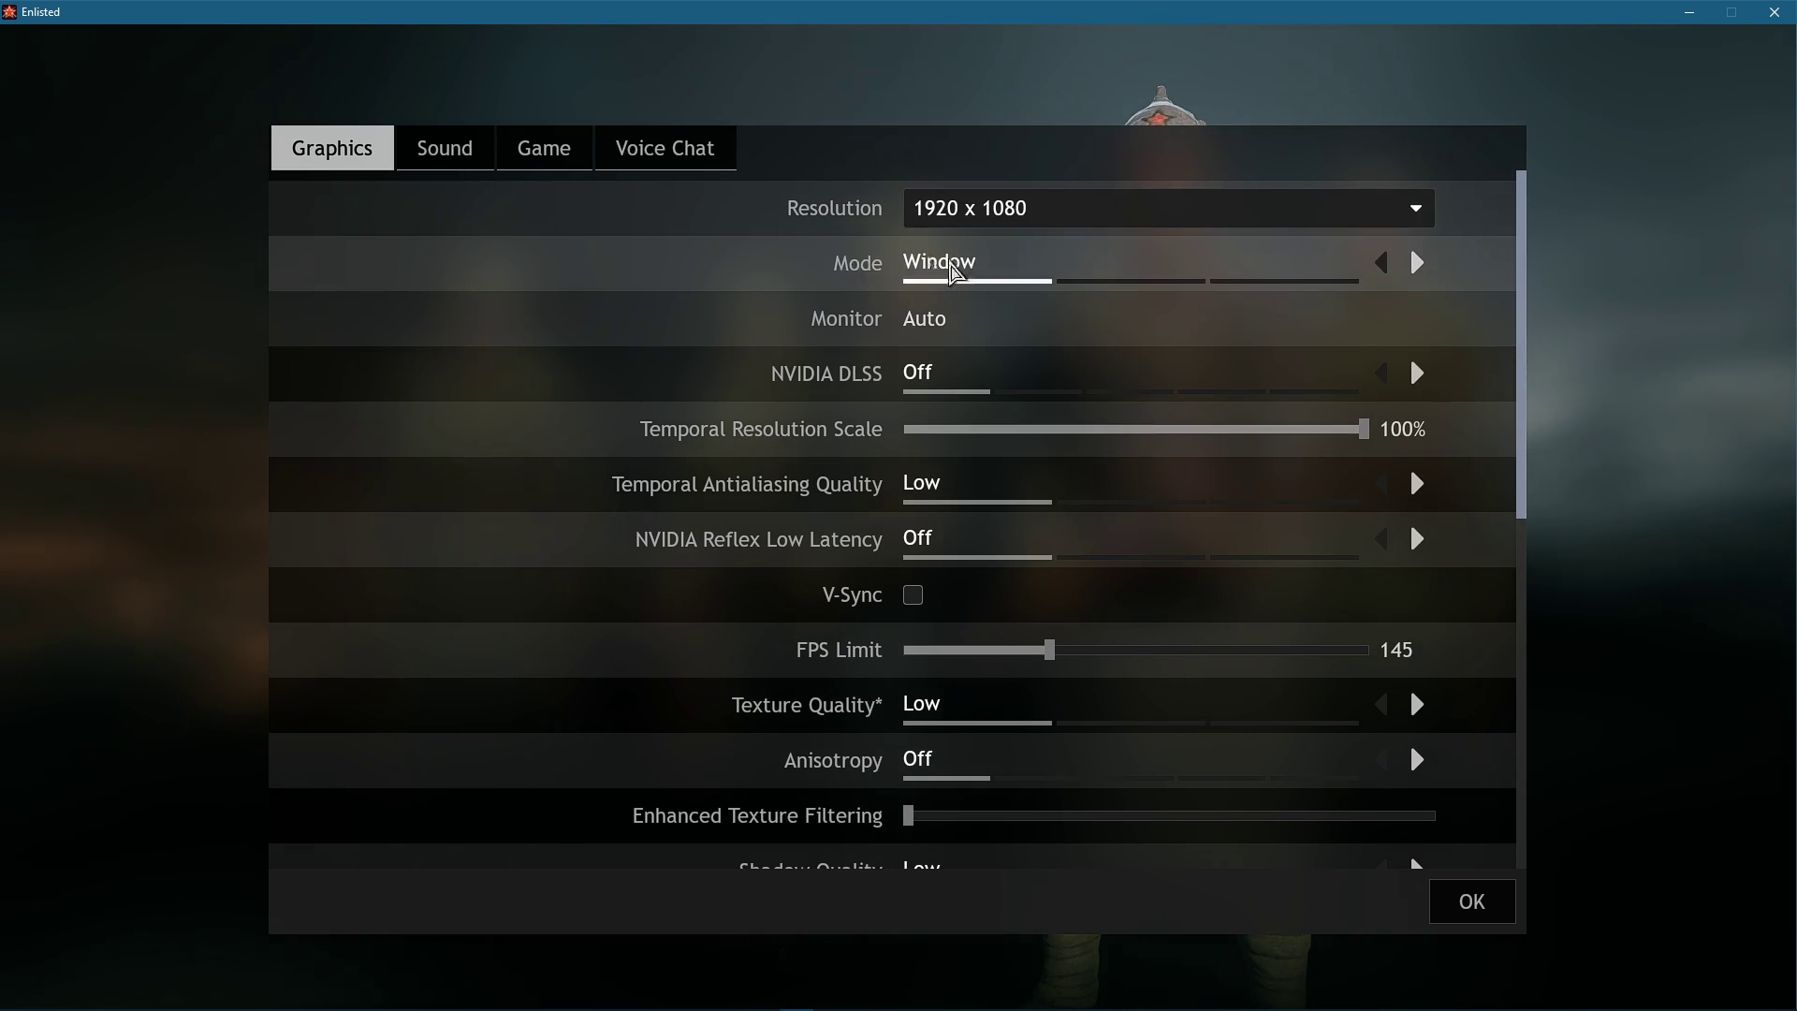
Try the Fullscreen Window display mode, returning to Window mode with the resolution at 1920 x 1080.
click(1419, 265)
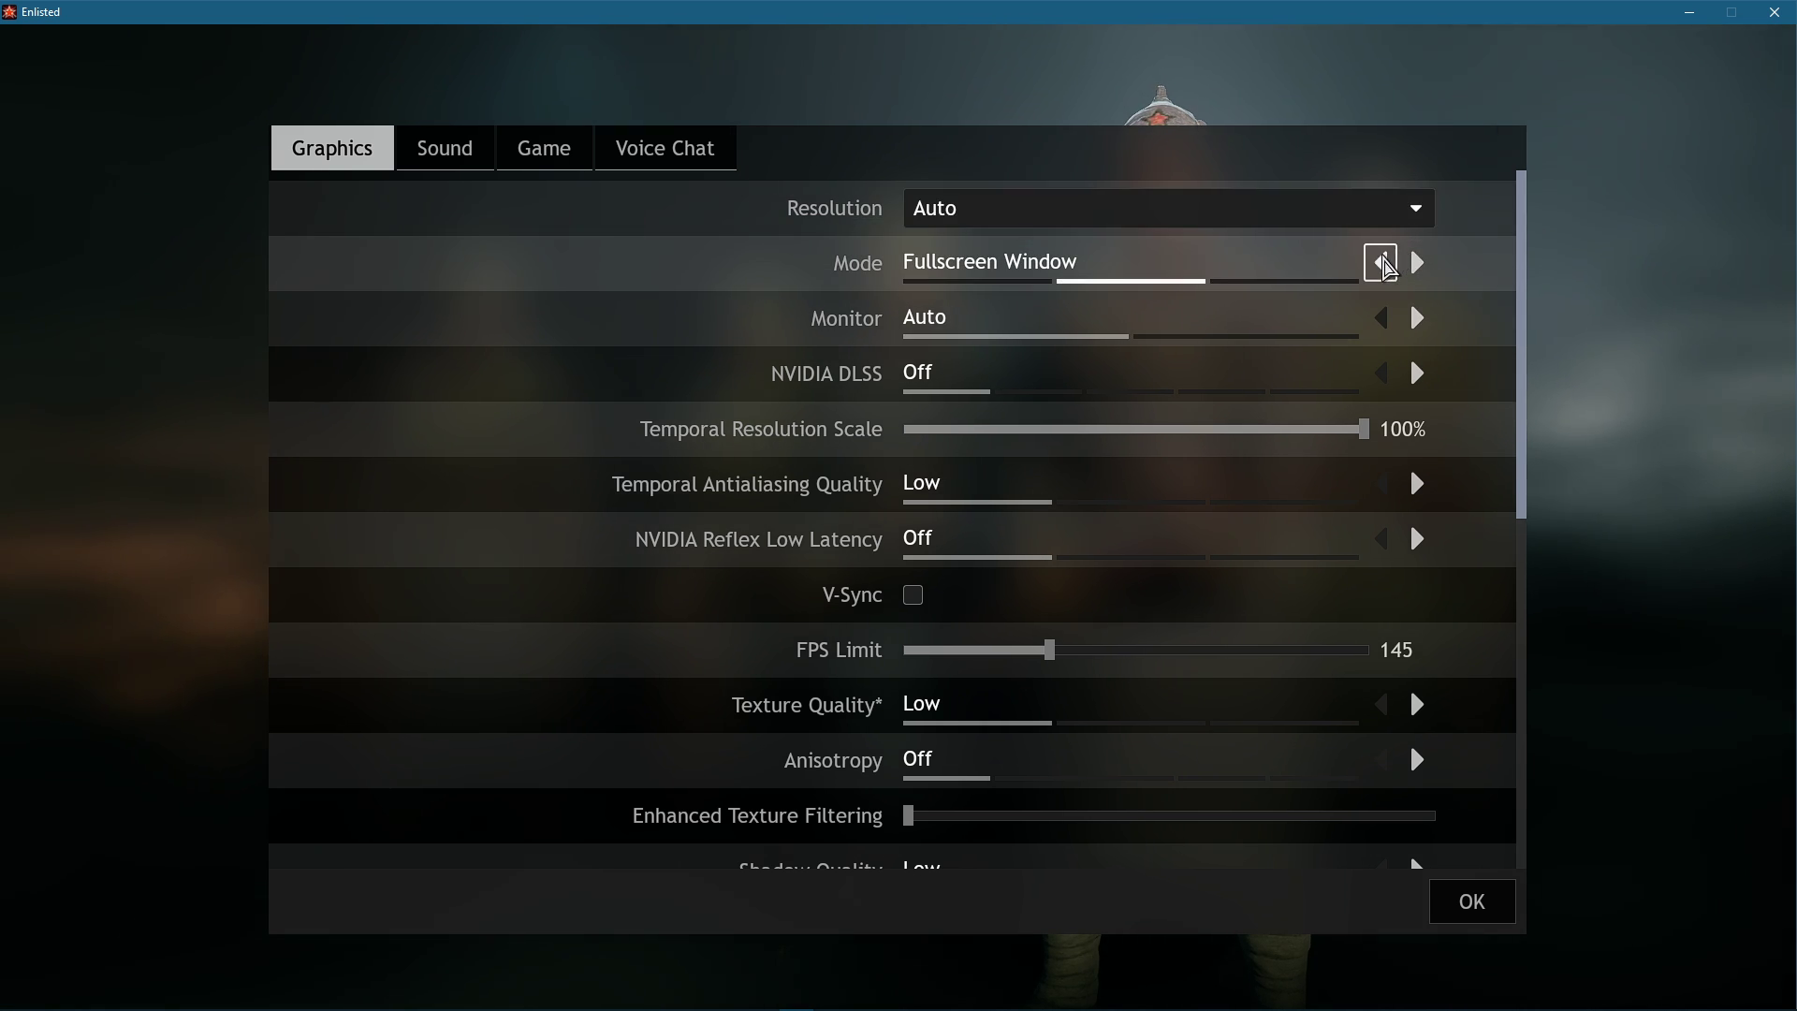
click(1389, 269)
click(1398, 223)
scroll(1229, 426, down, 3)
click(1087, 553)
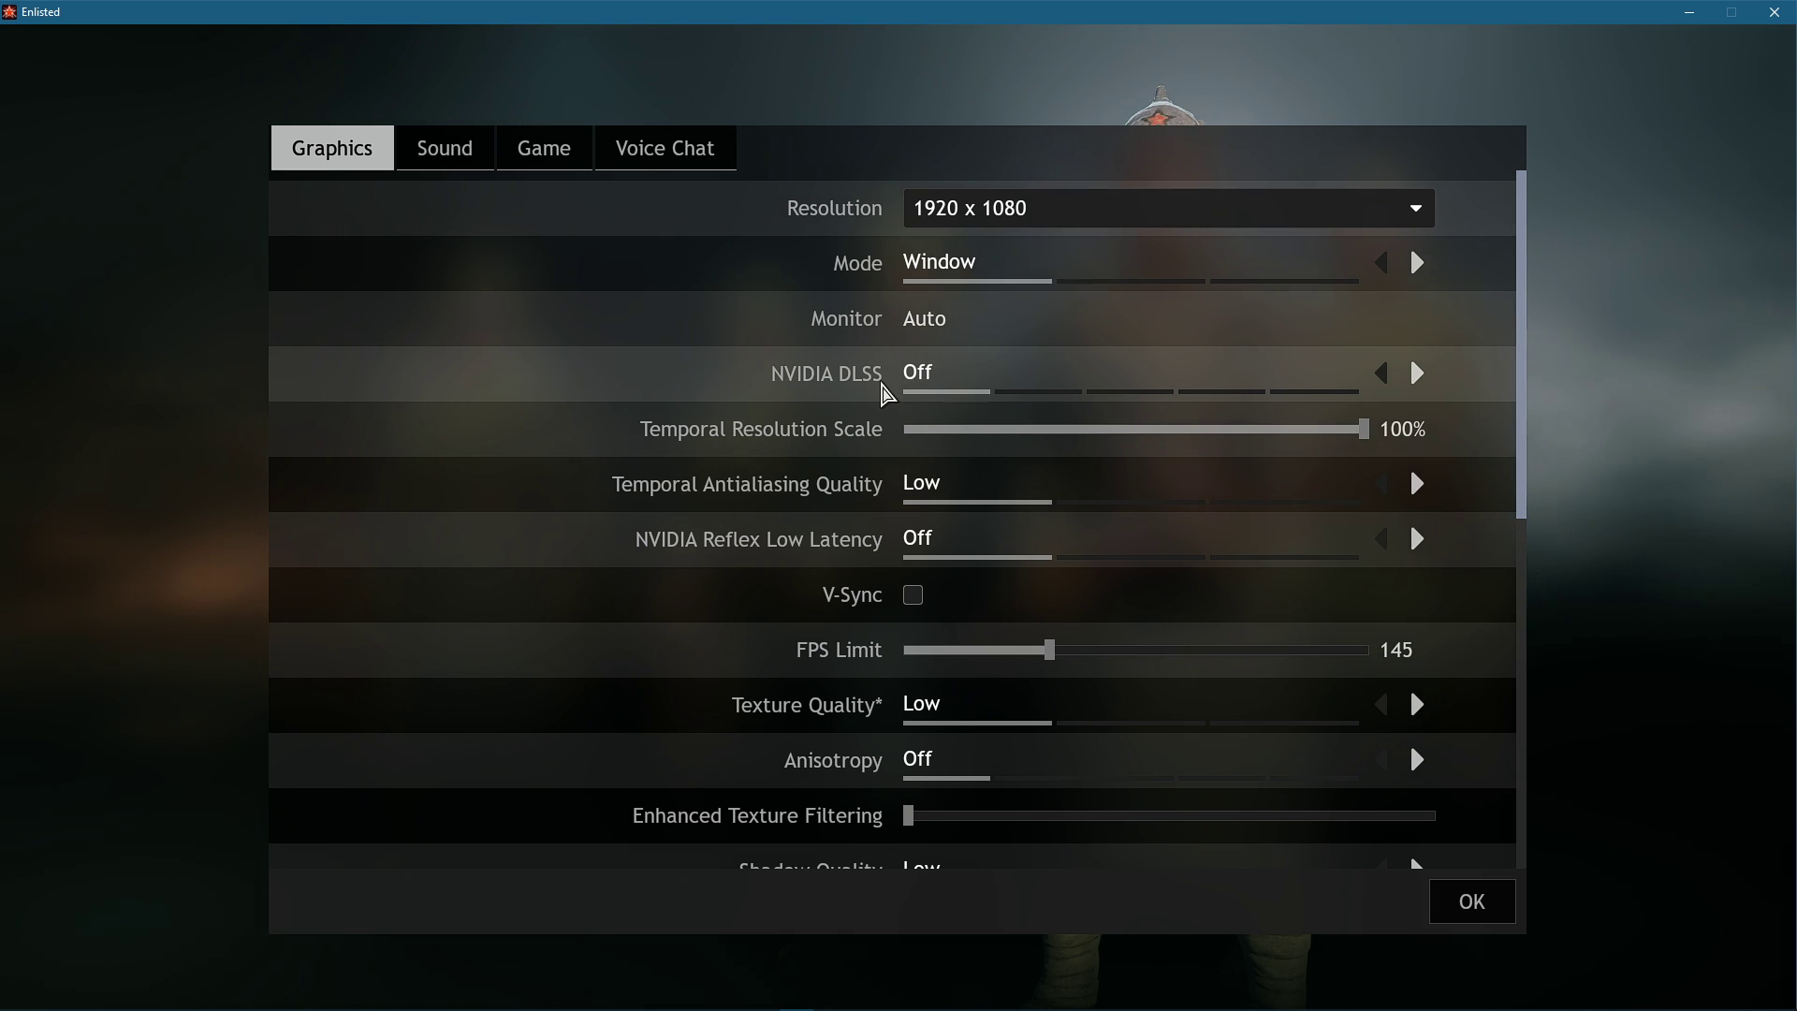
Try other NVIDIA DLSS and Temporal Resolution Scale values, returning them to Off and 100%.
click(1419, 374)
click(1422, 377)
click(1393, 385)
click(1393, 385)
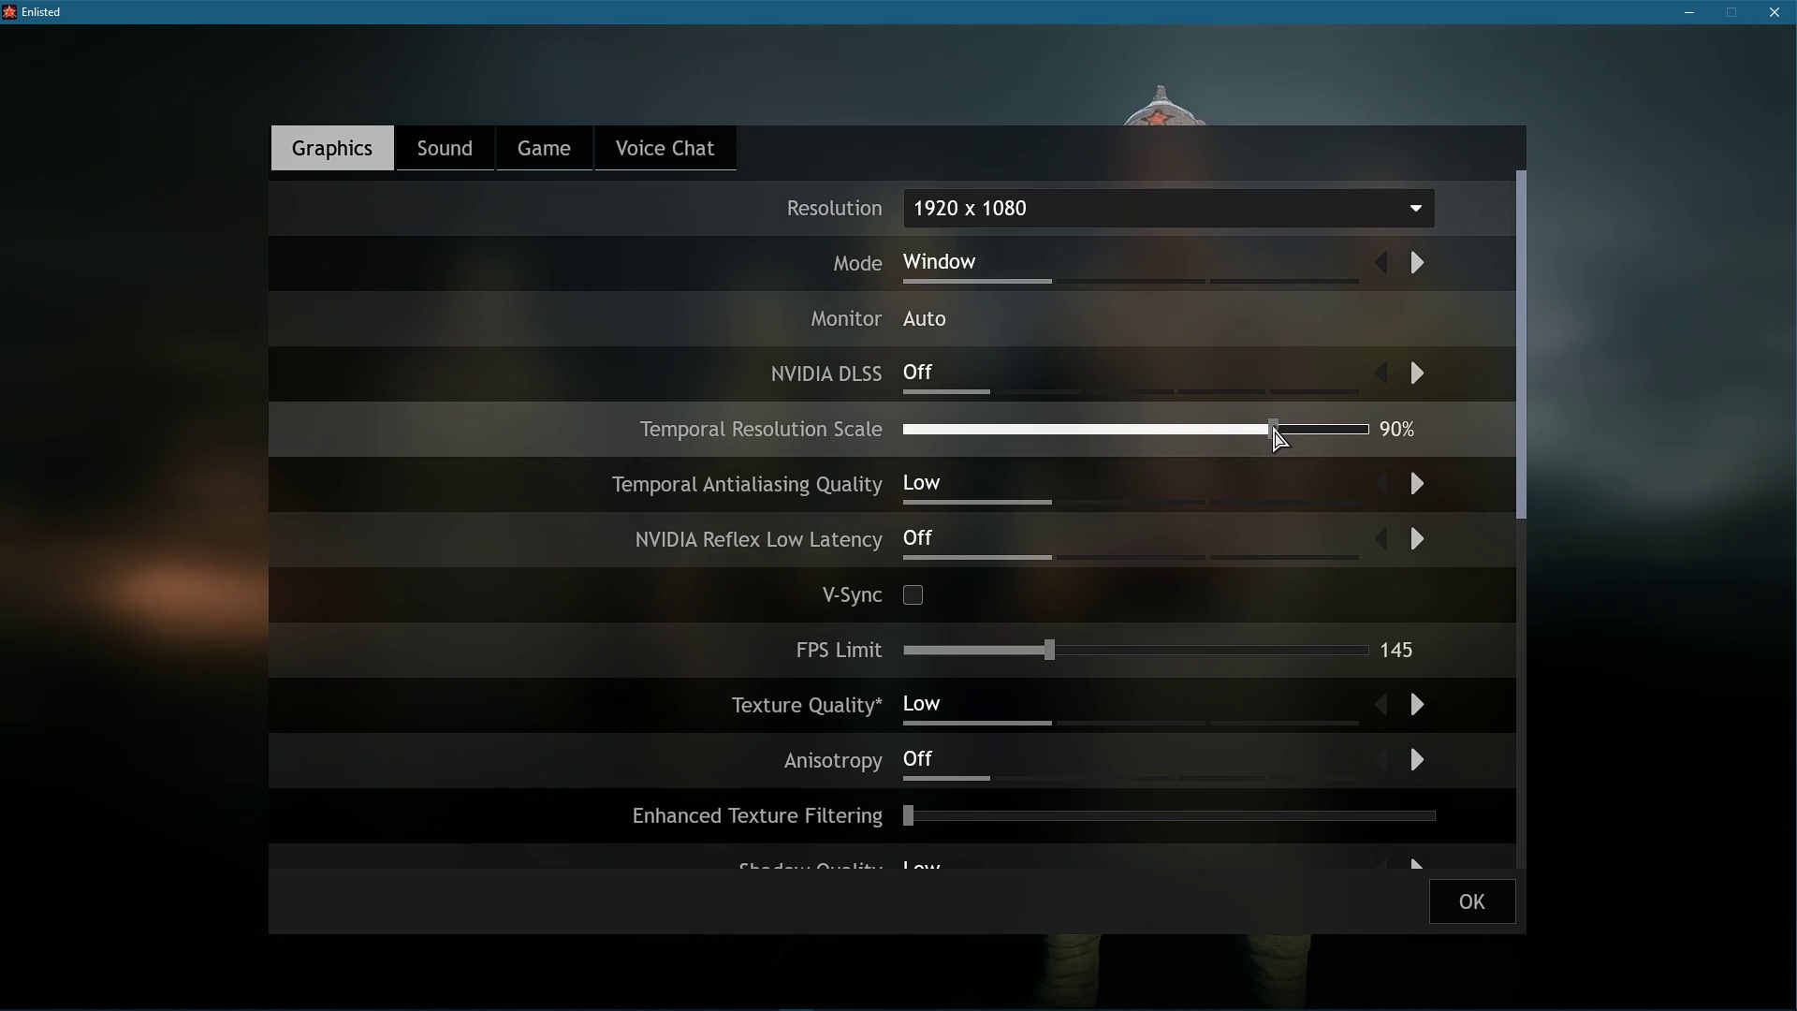
drag(1280, 439, 1392, 428)
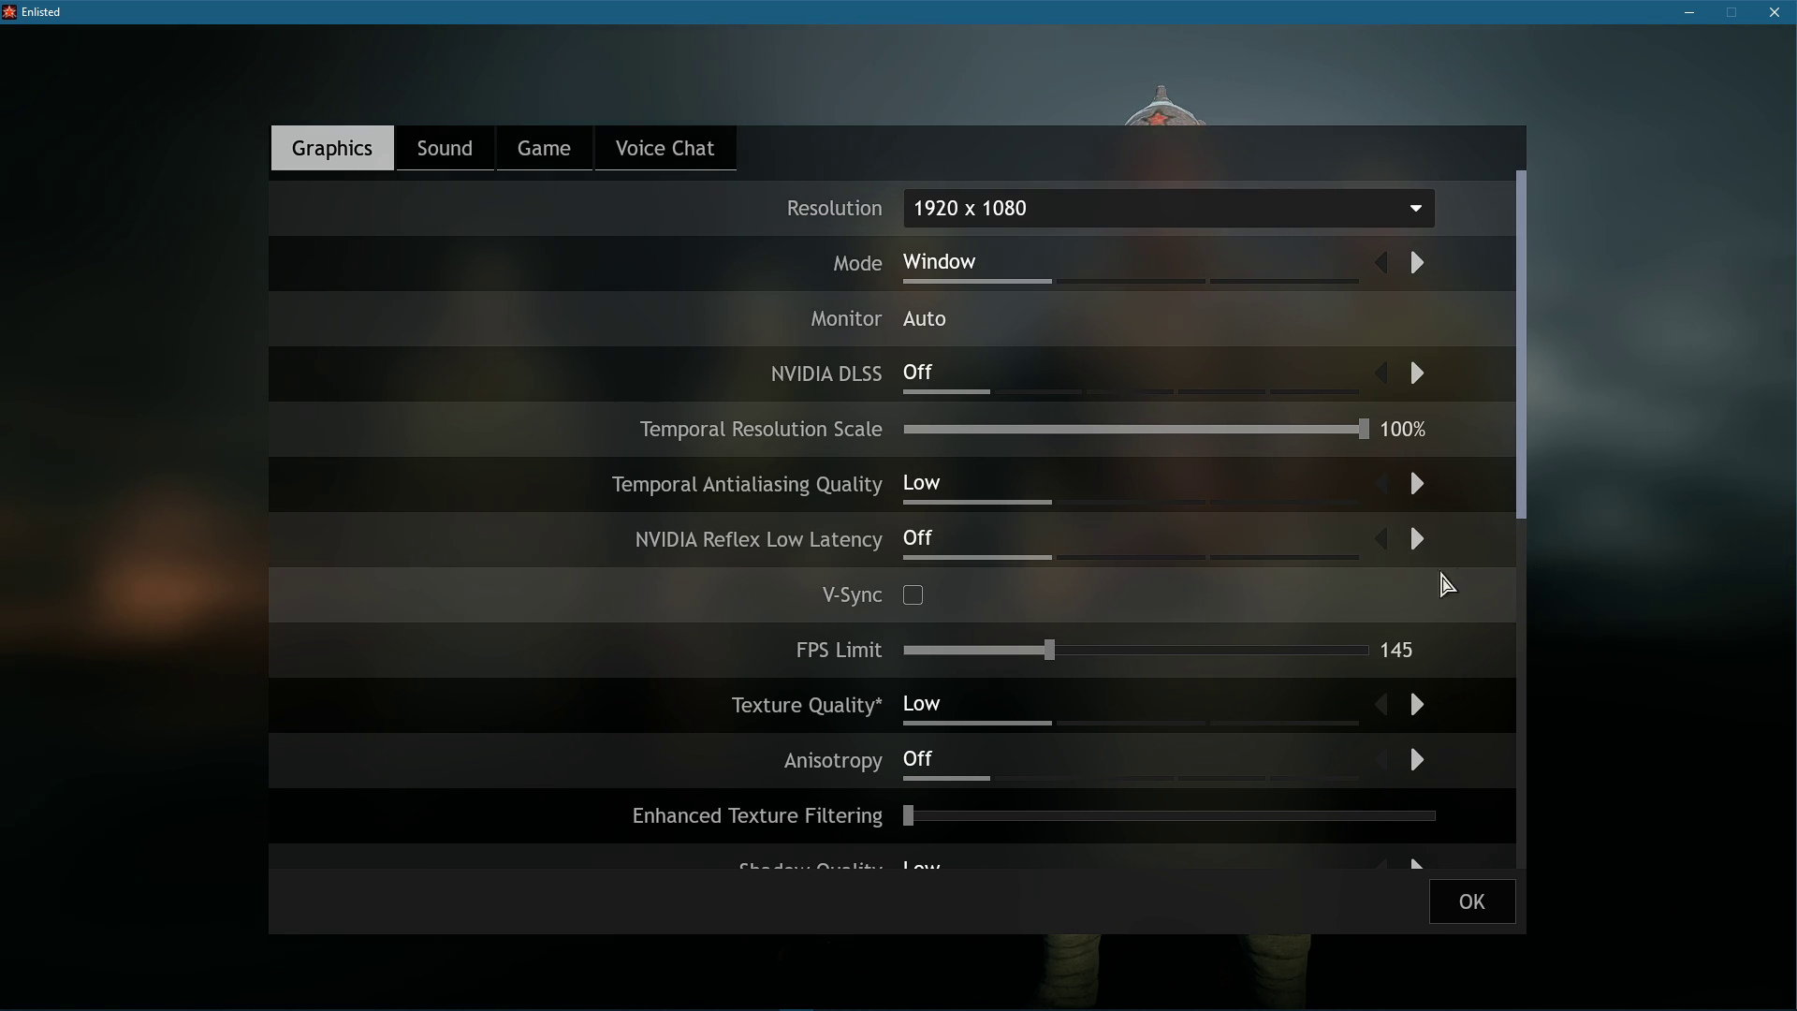
Turn Dynamic Terrain Deformations off and accept the graphics options.
drag(1524, 510, 1533, 727)
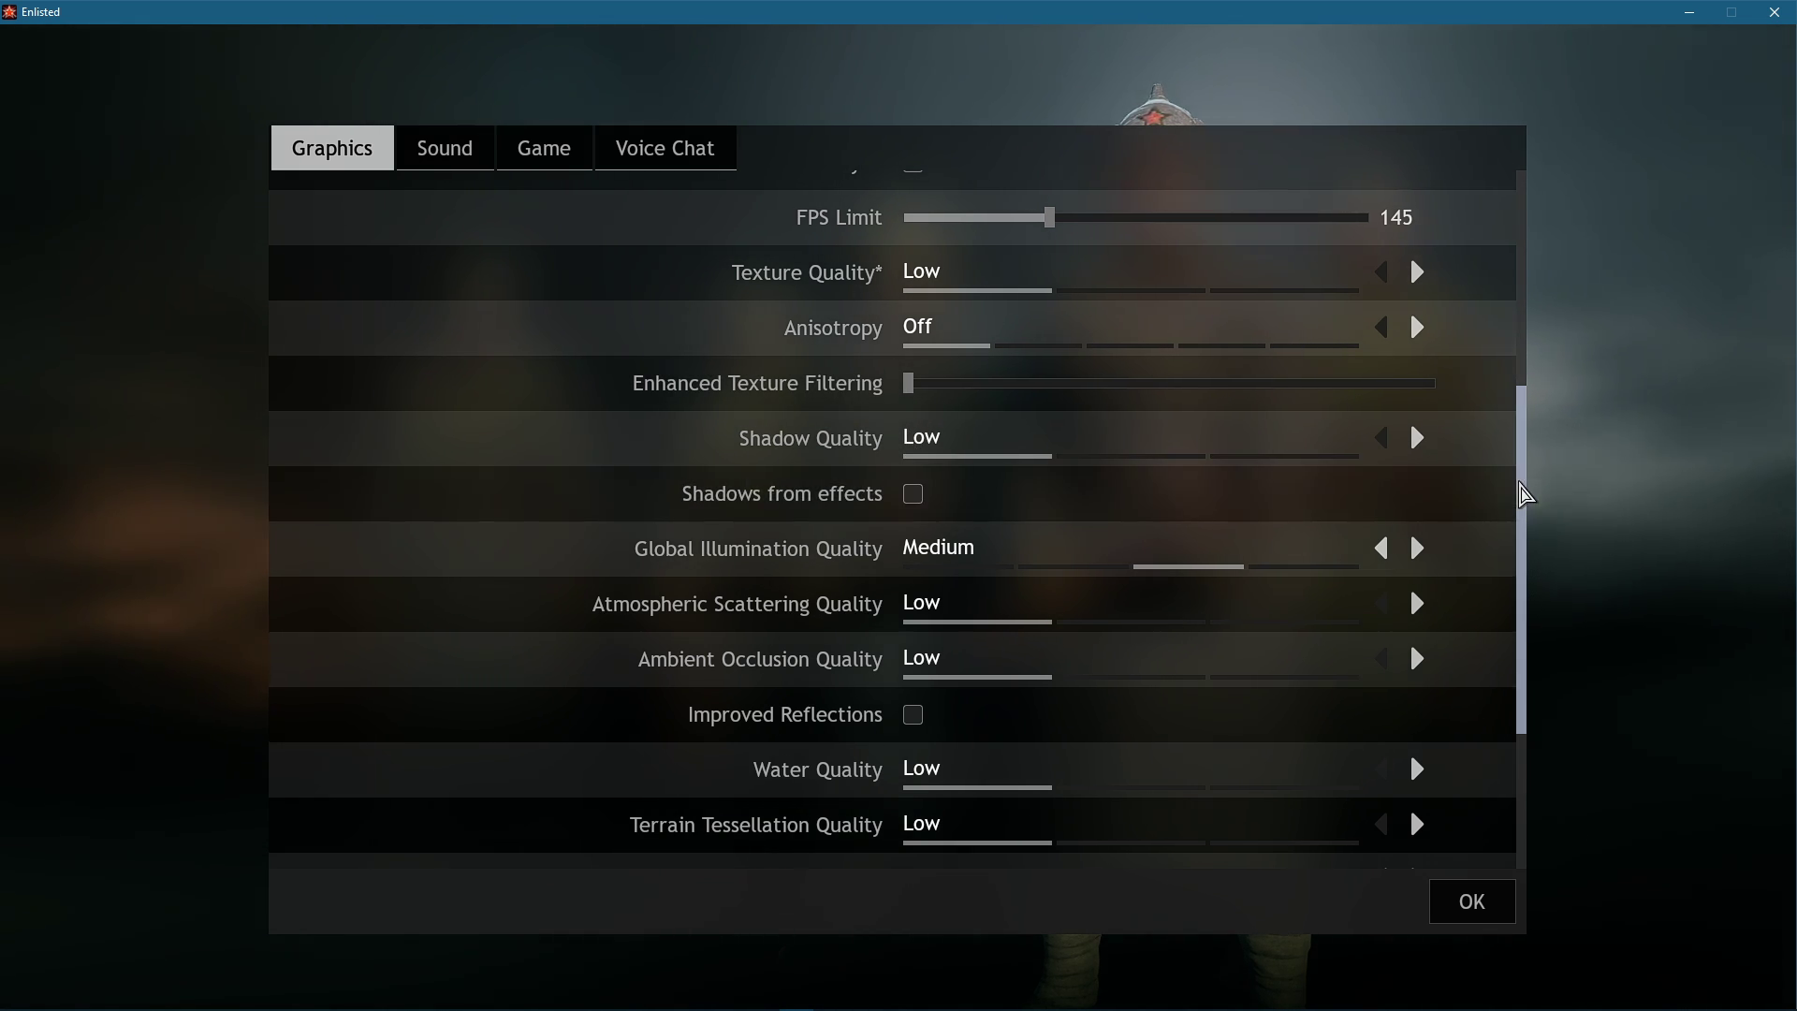
drag(1520, 493, 1532, 633)
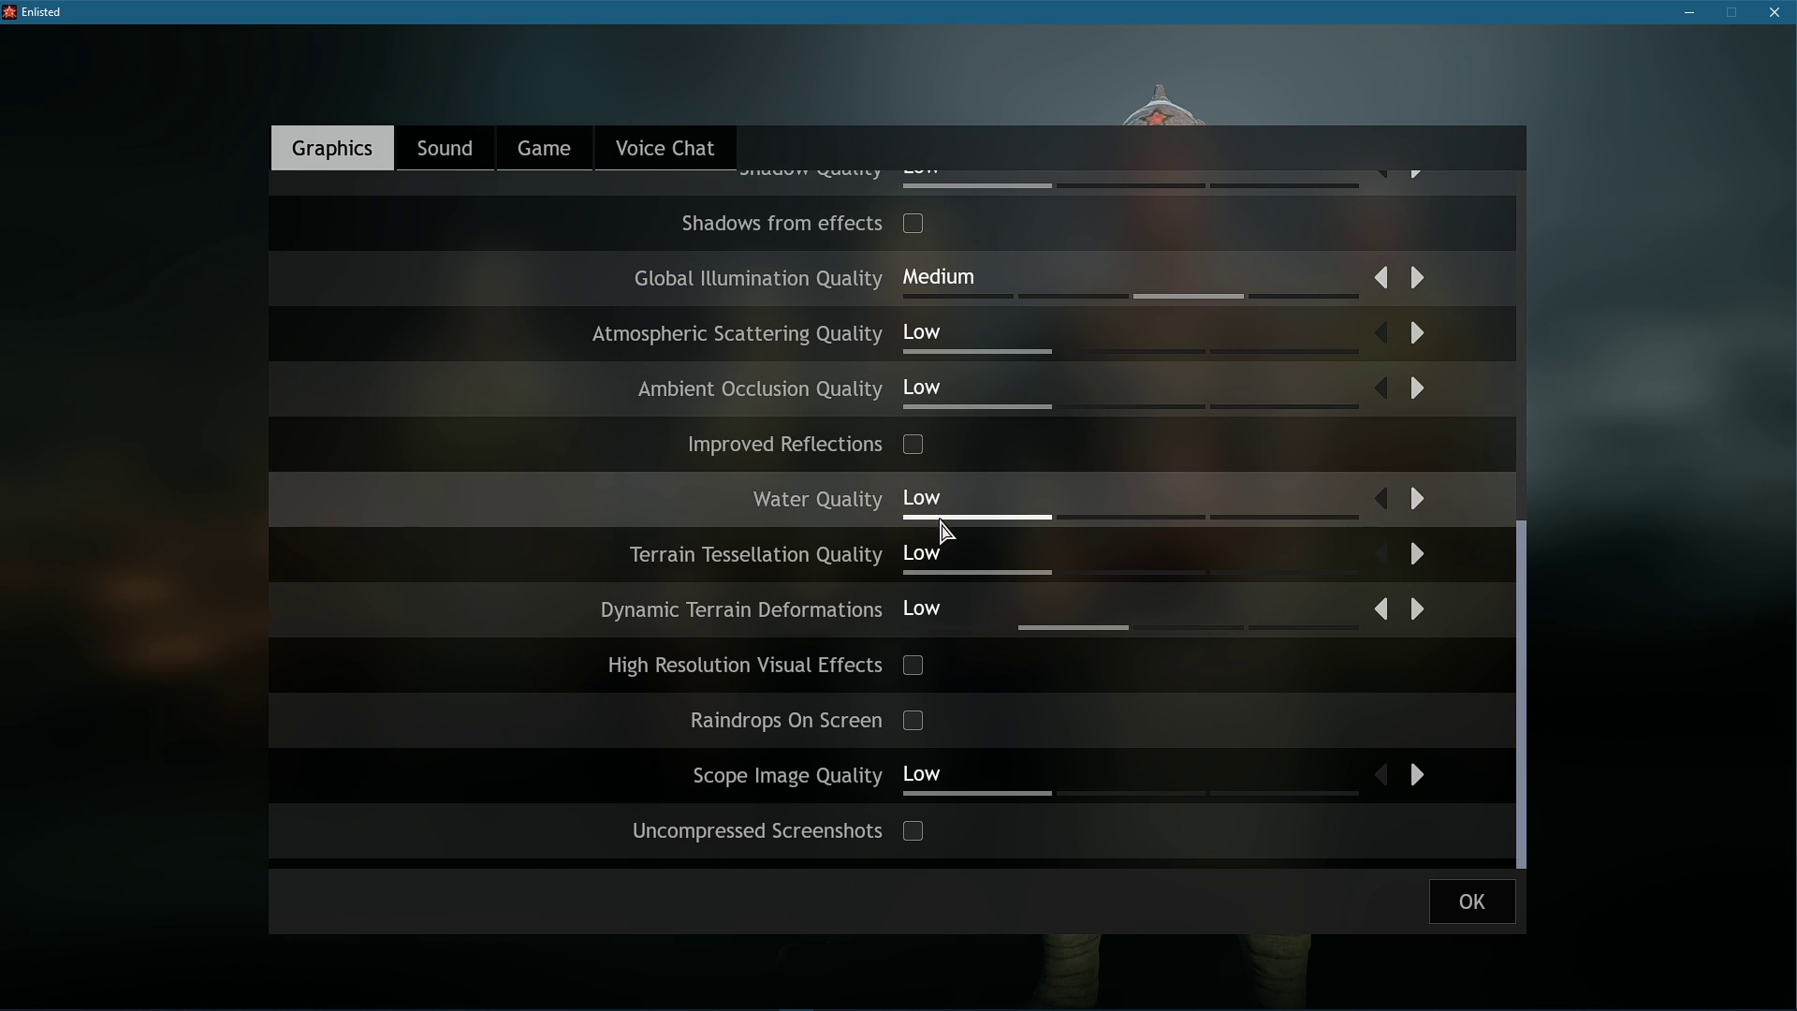
click(1392, 611)
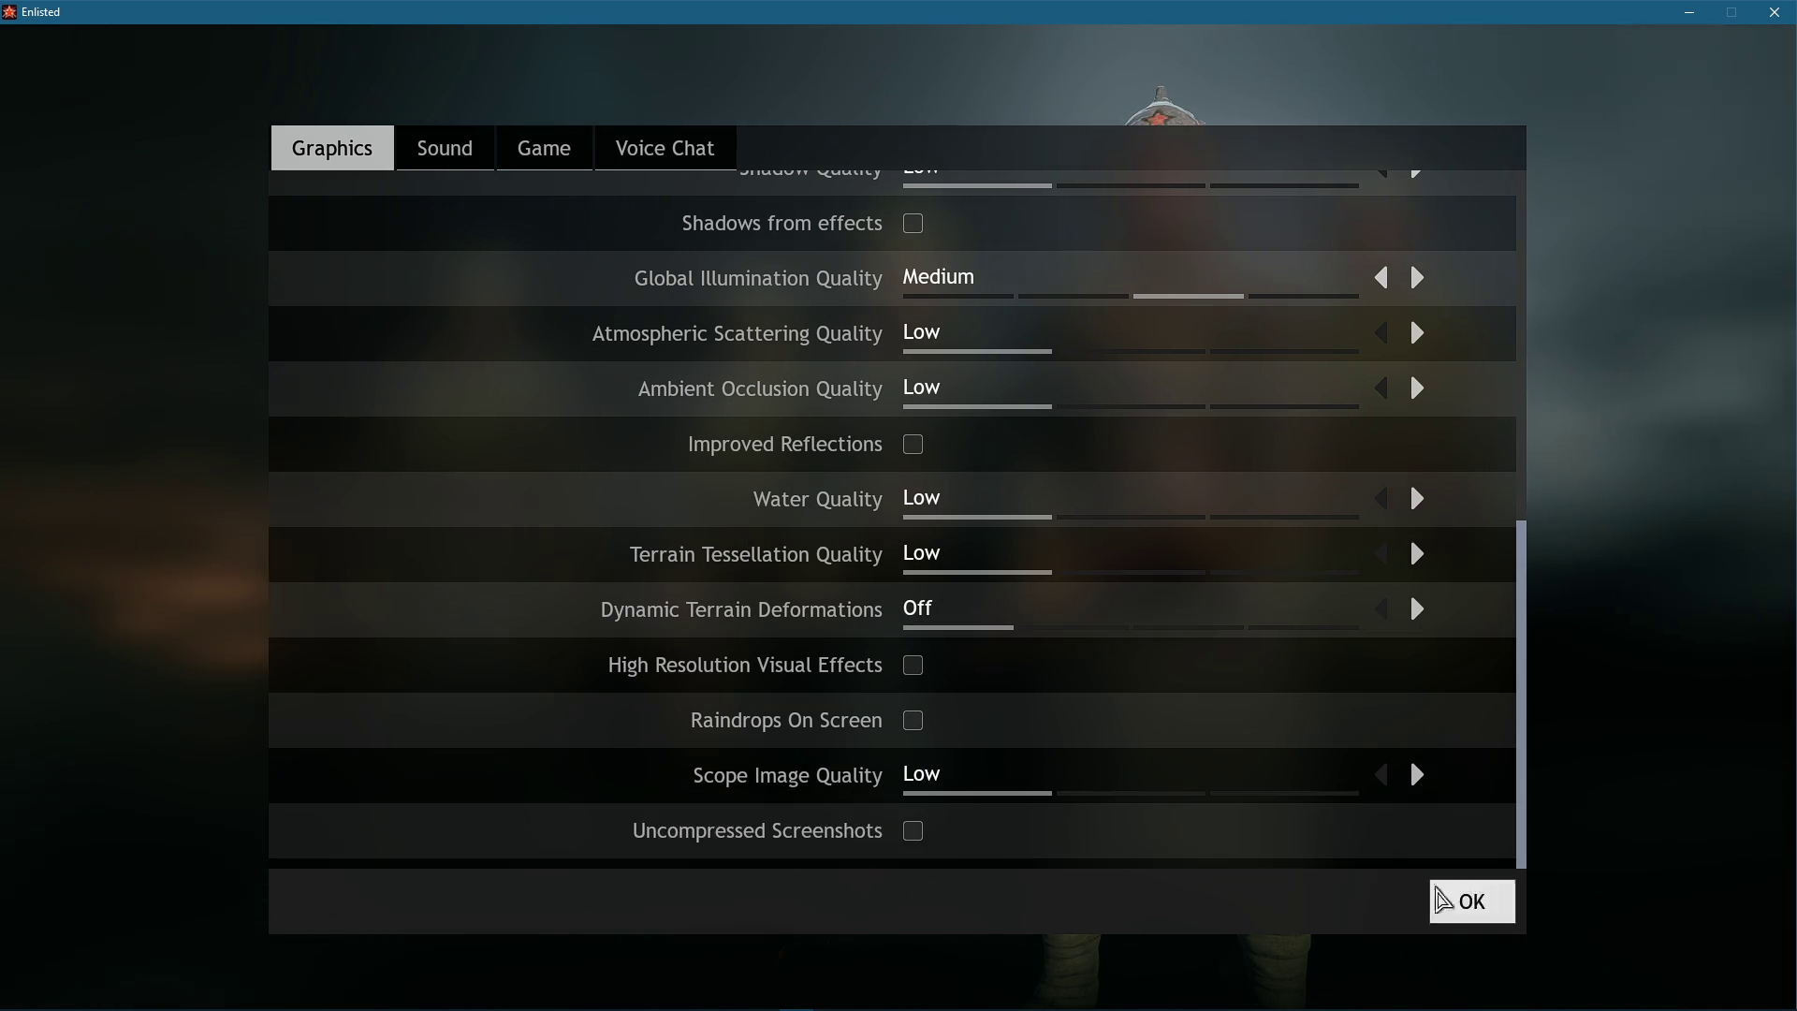
click(1446, 901)
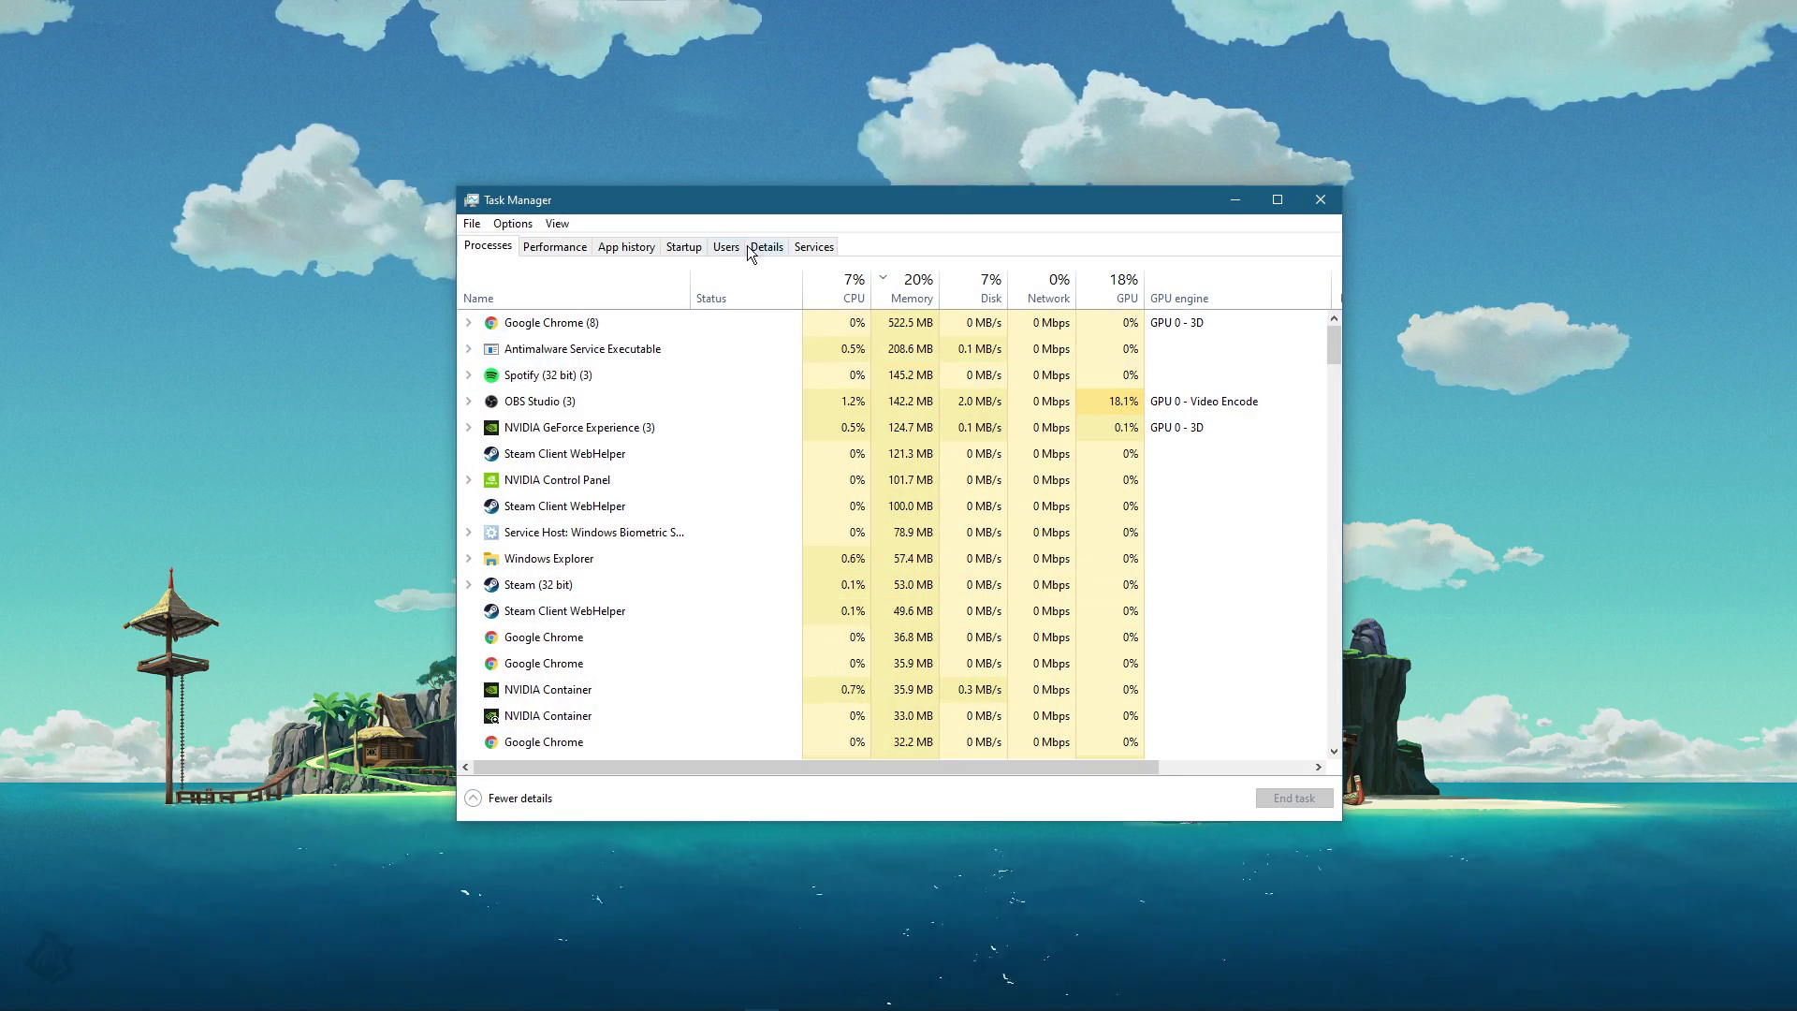
Switch to Task Manager and examine the running processes sorted by CPU and by memory usage.
drag(808, 204, 828, 197)
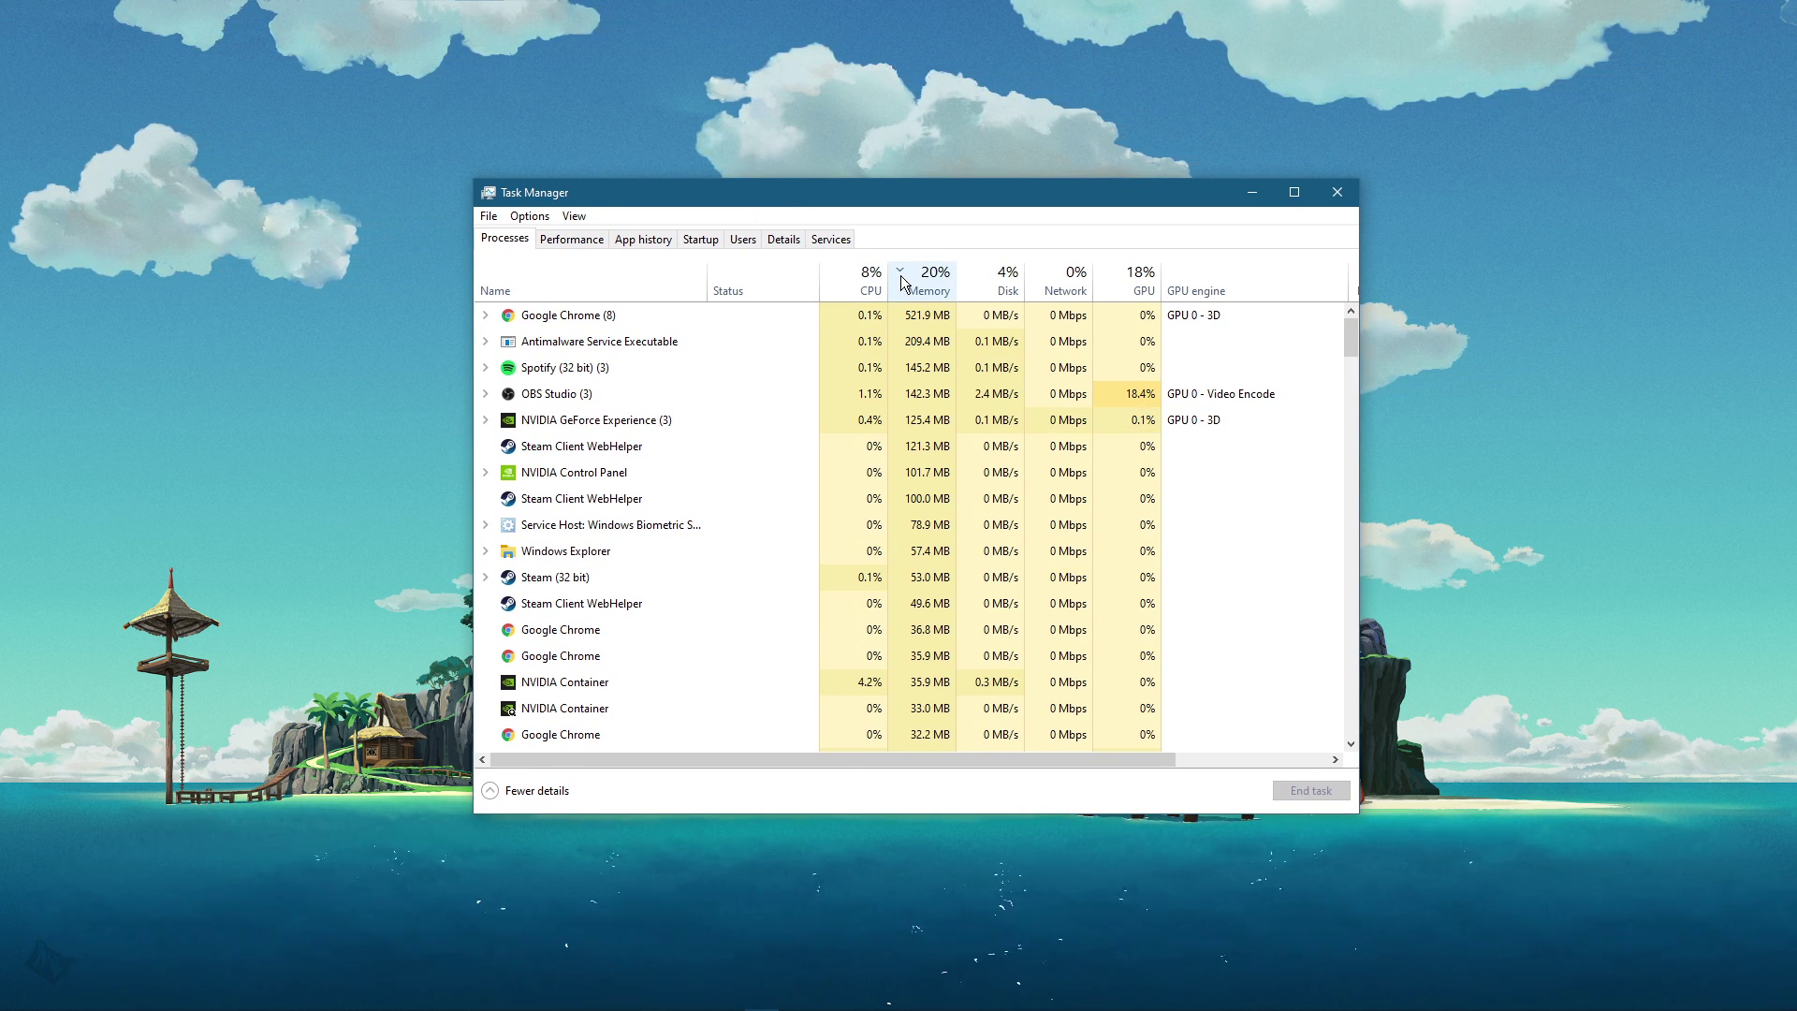
click(973, 281)
click(919, 280)
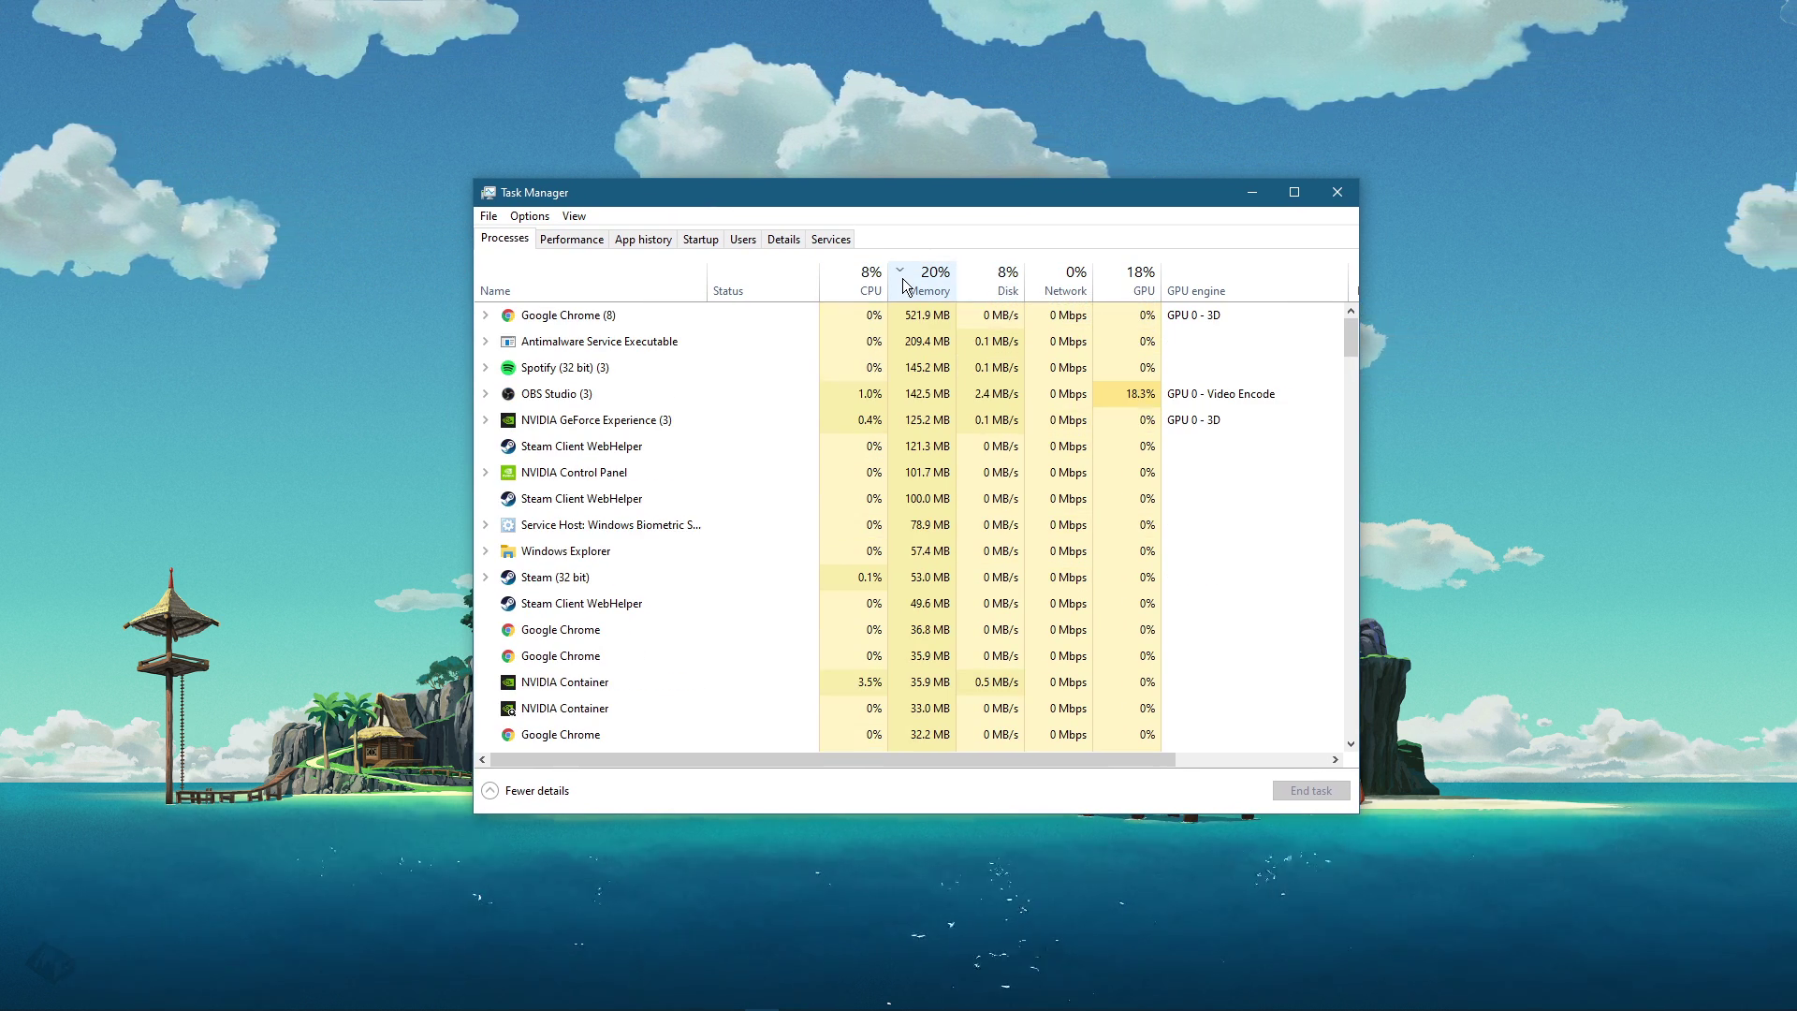
click(869, 281)
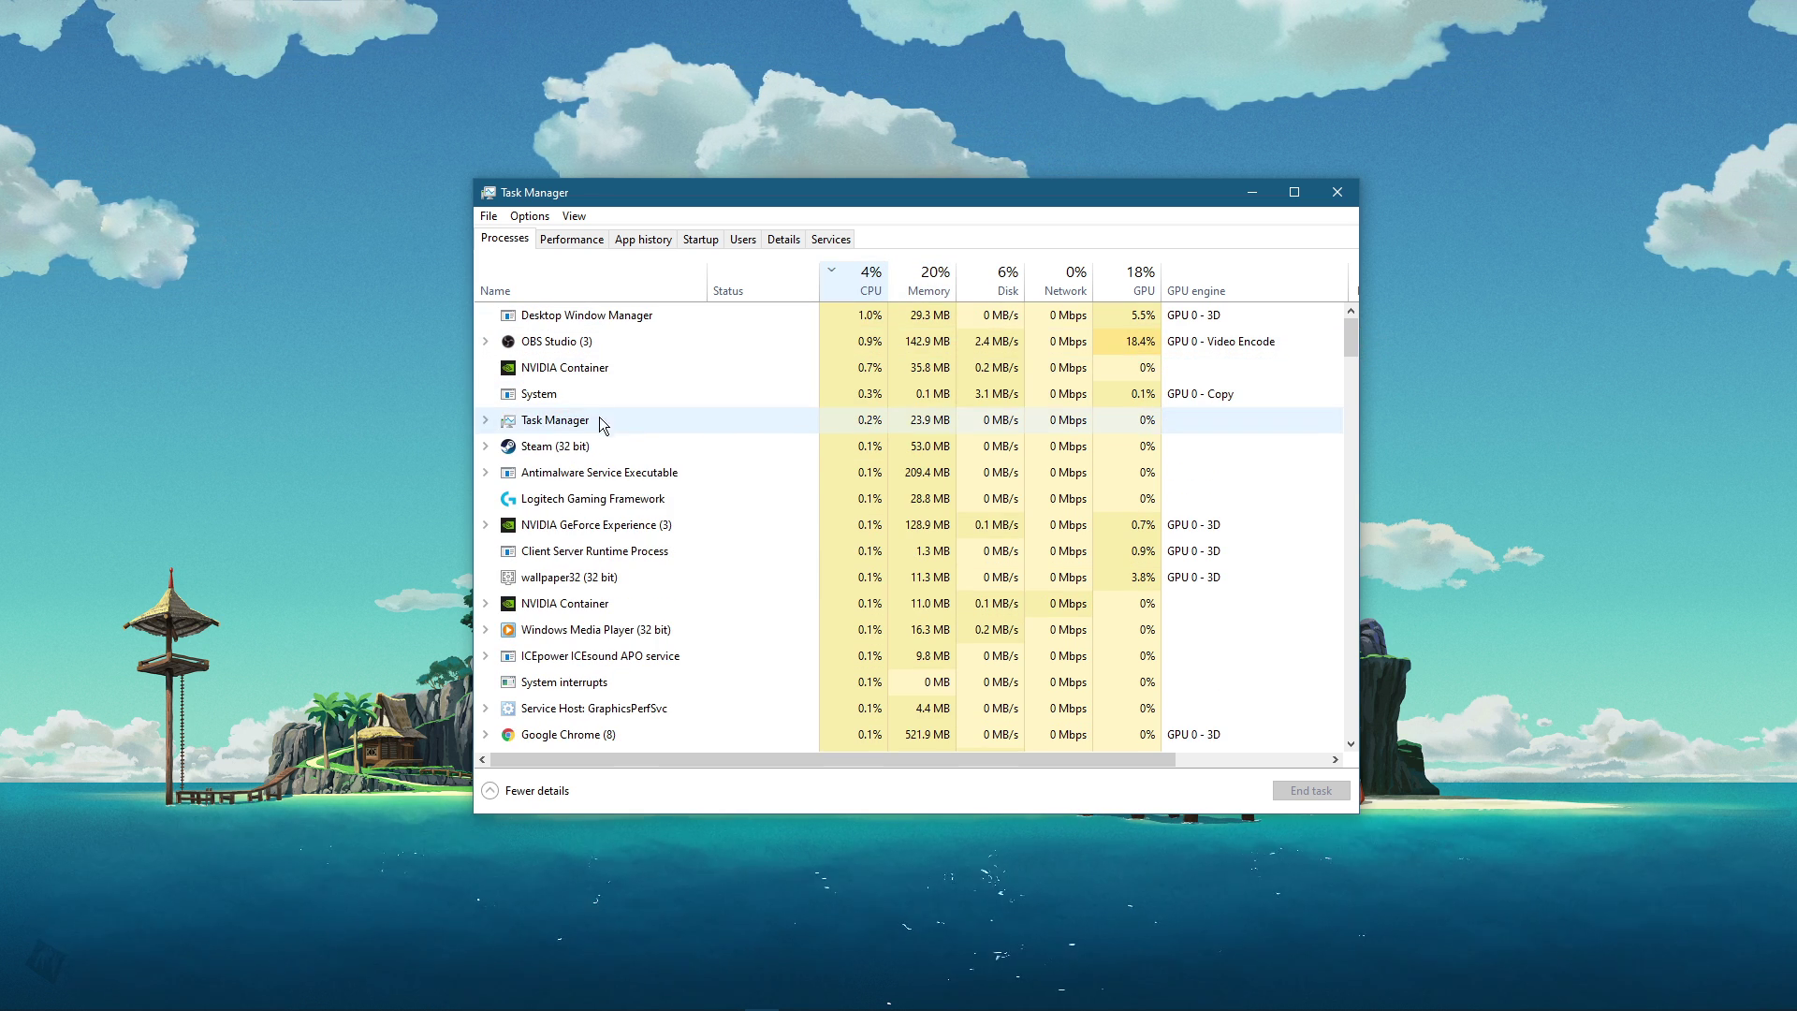
click(594, 446)
click(906, 292)
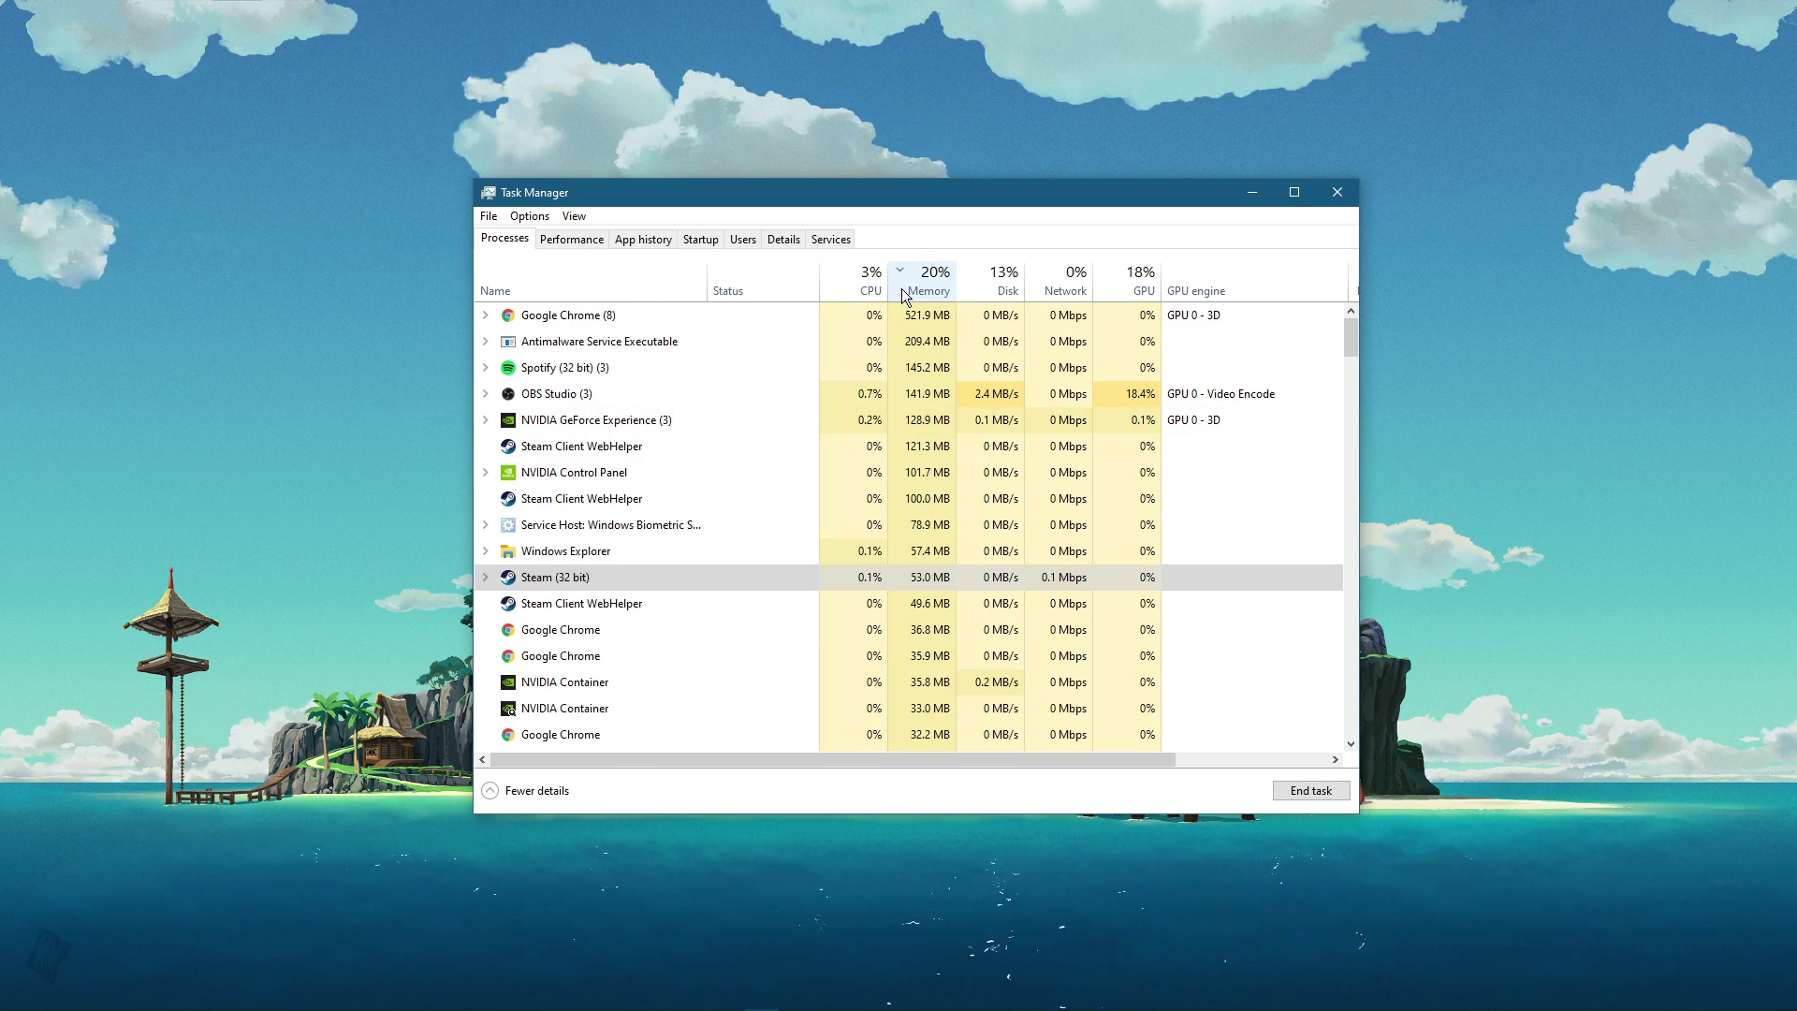
scroll(751, 492, down, 3)
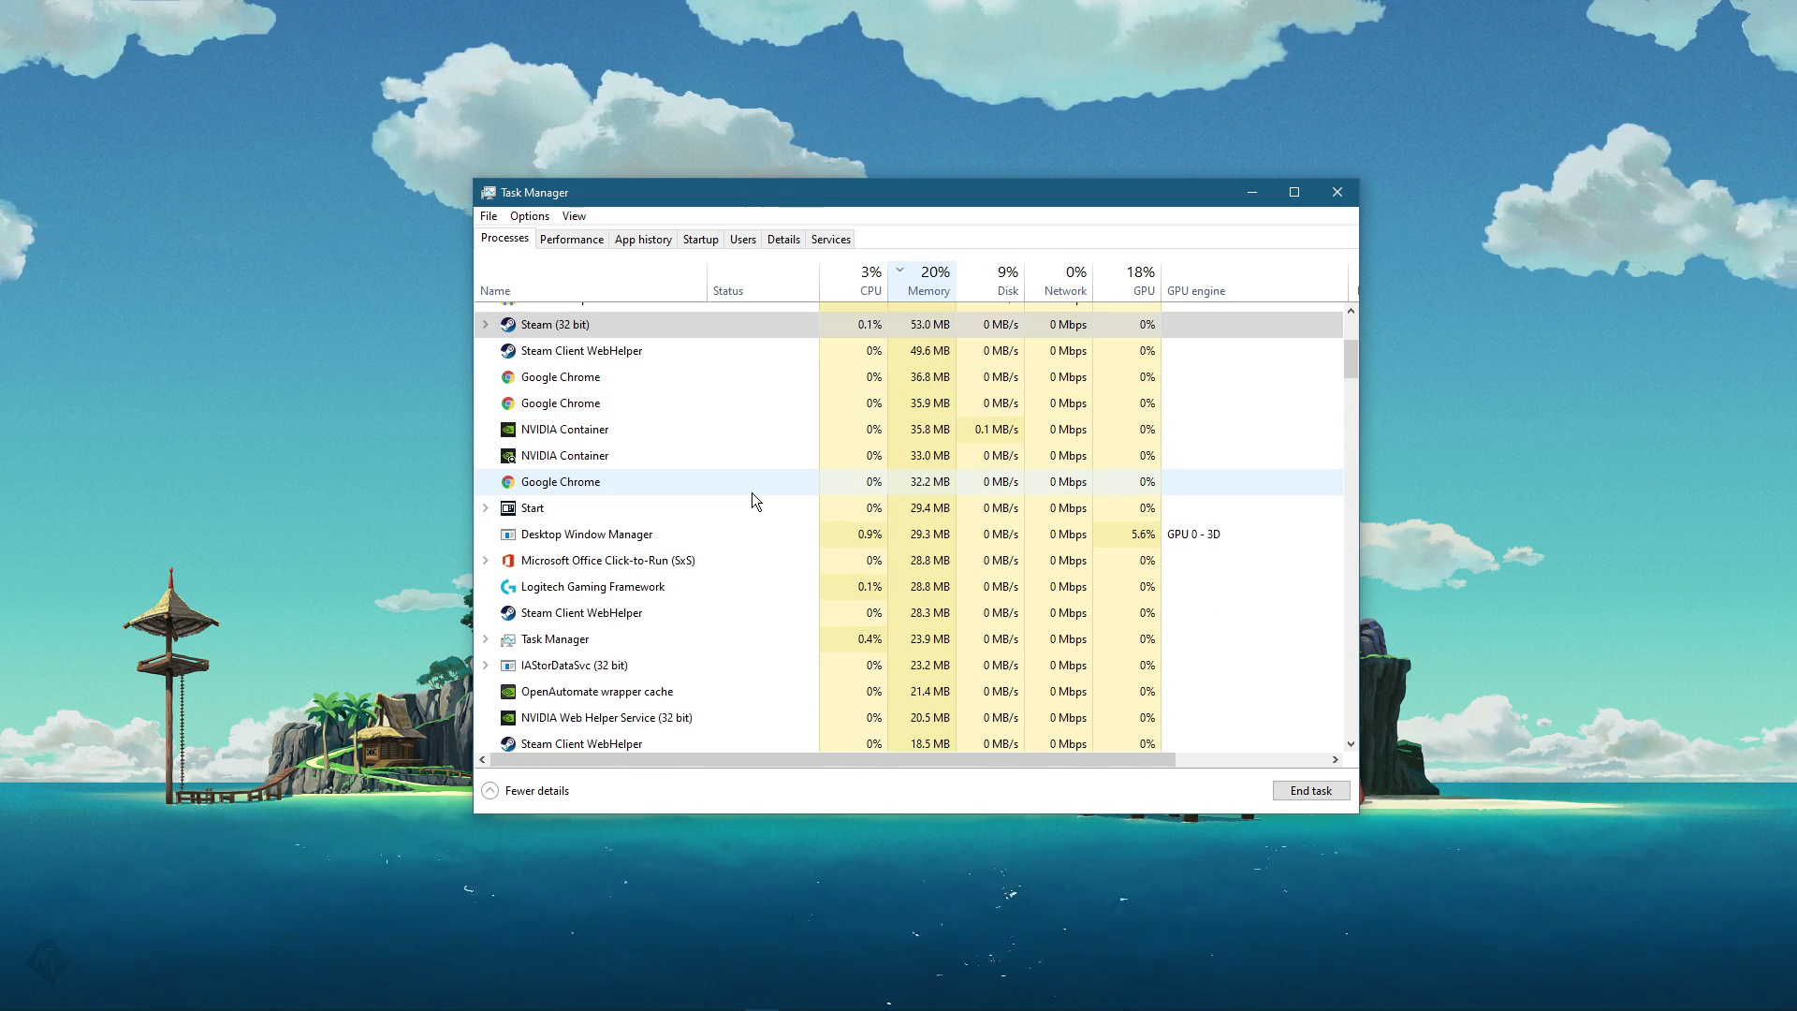
scroll(732, 514, up, 3)
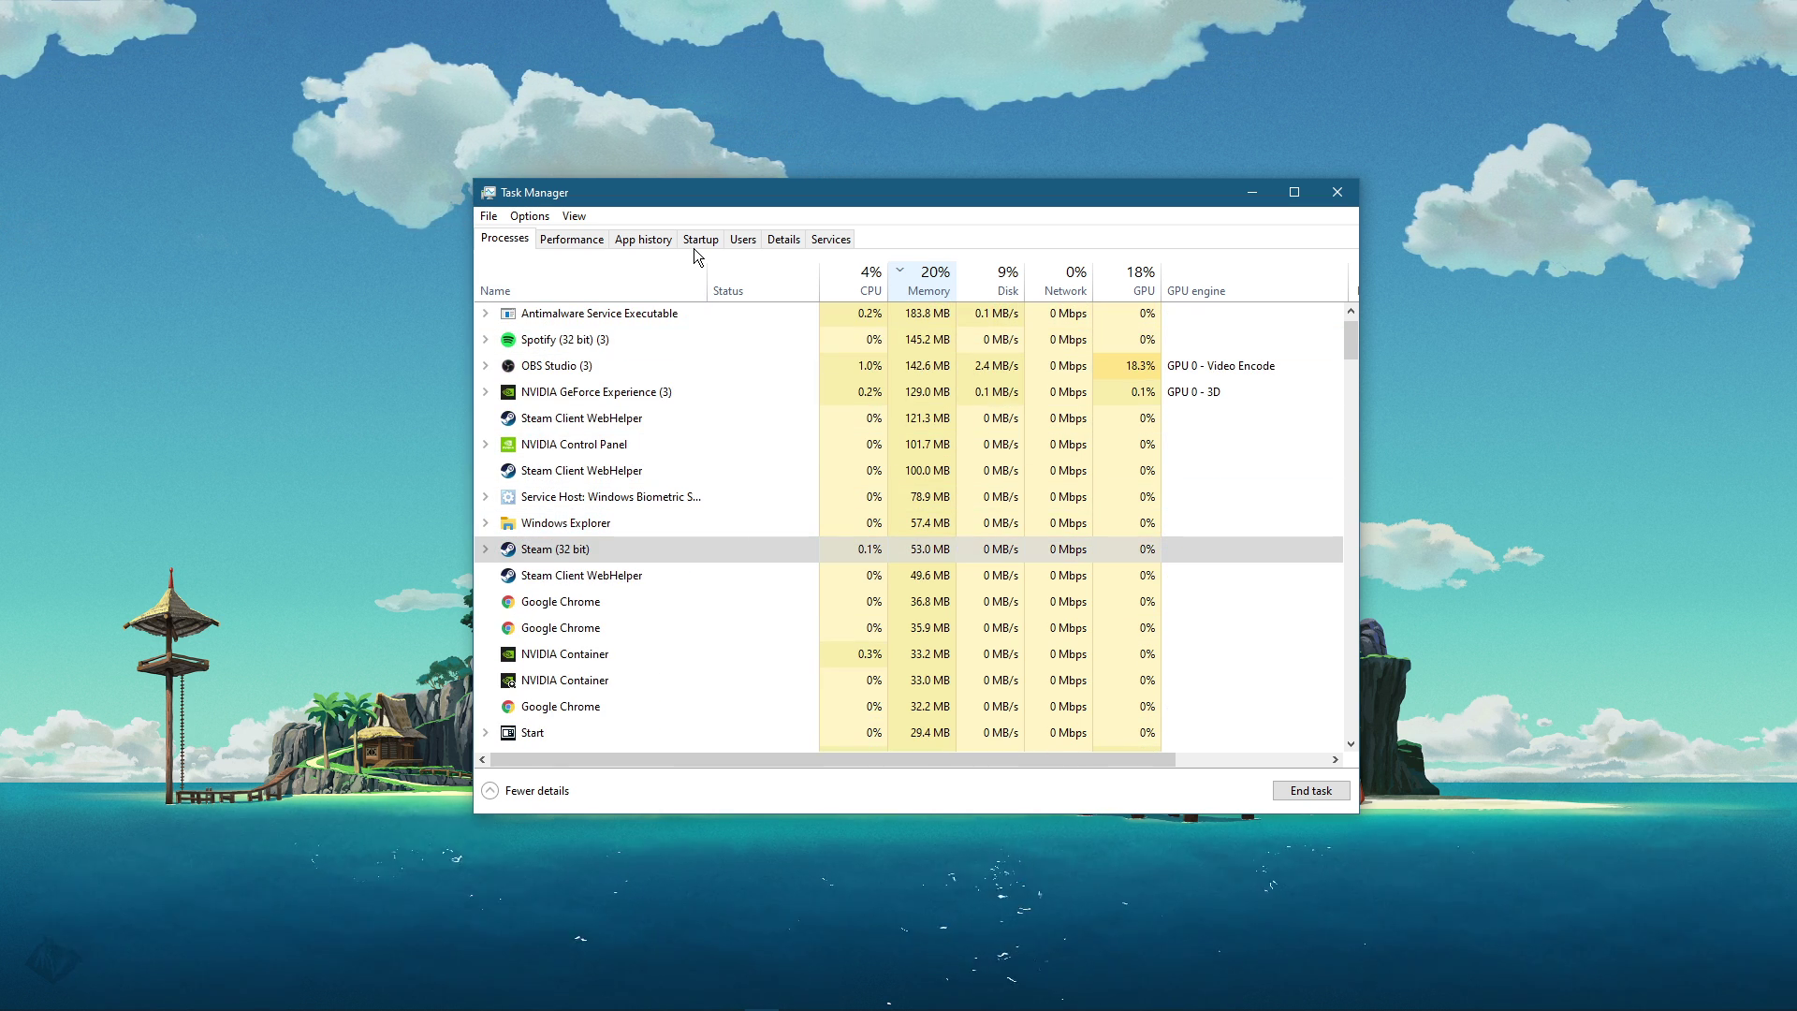
Review the programs that launch at startup and show the available actions for Realtek HD Audio Manager.
click(698, 242)
scroll(707, 477, down, 4)
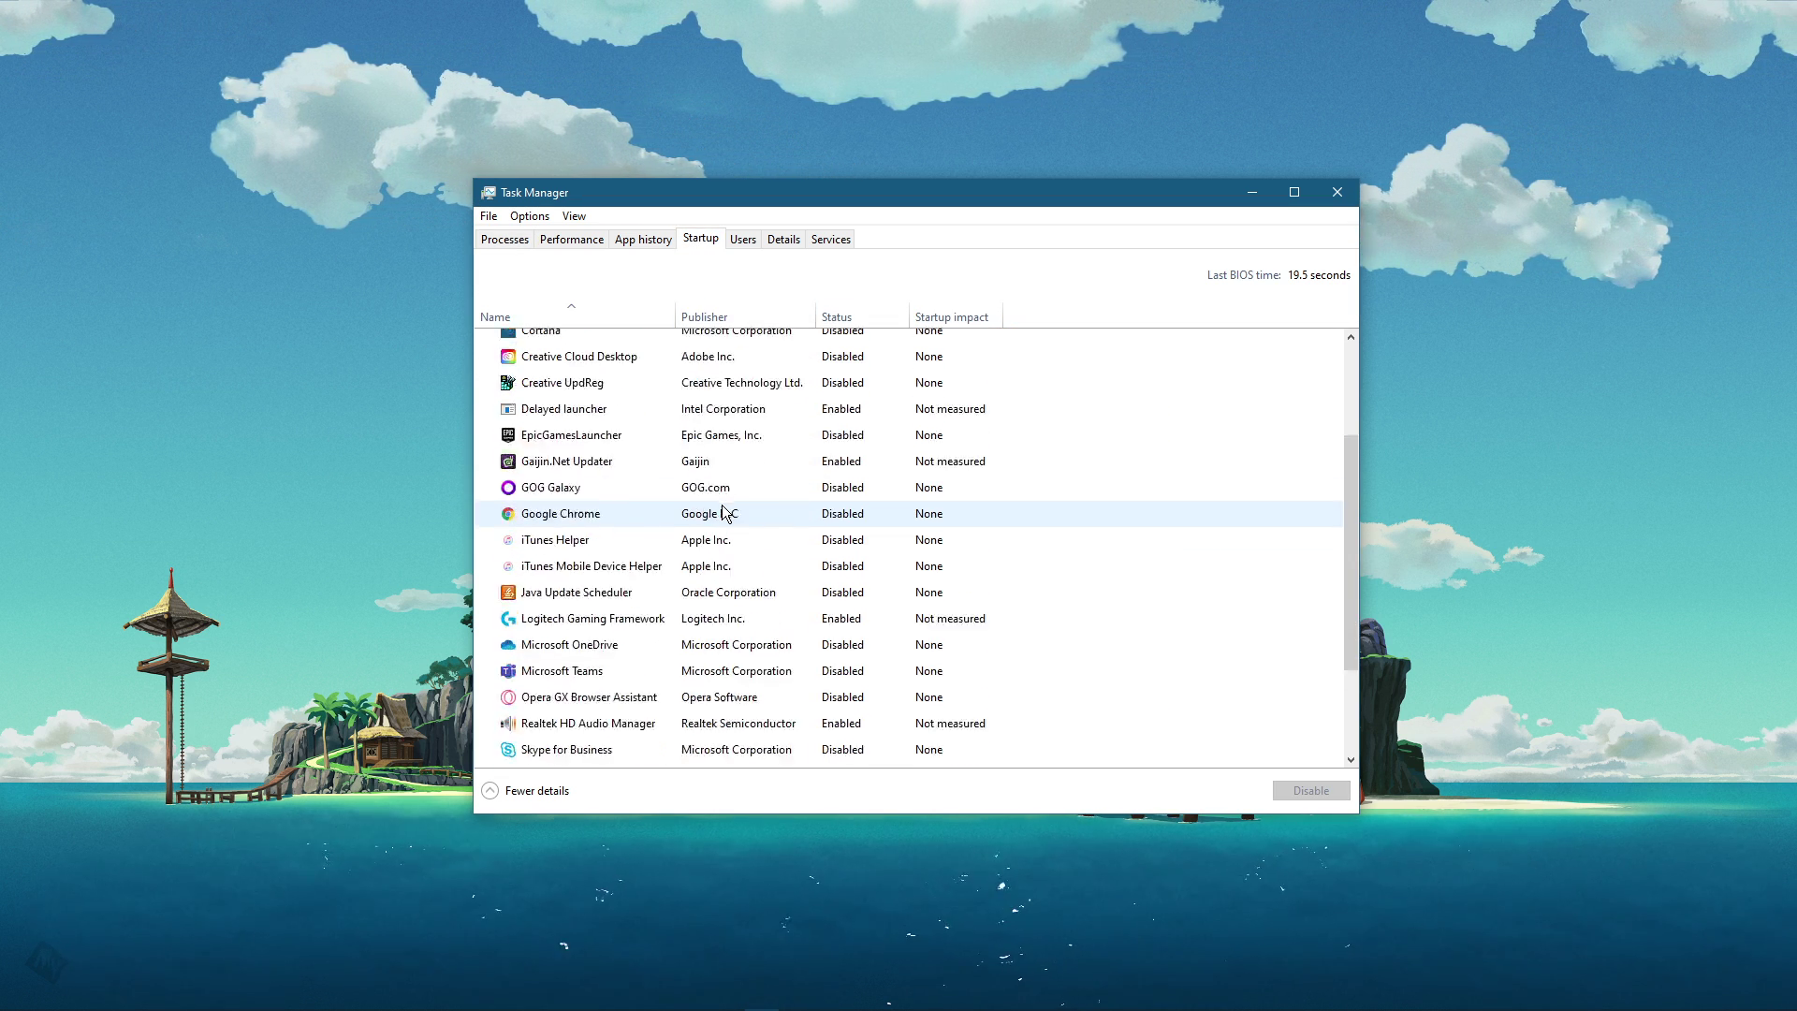
scroll(724, 508, down, 1)
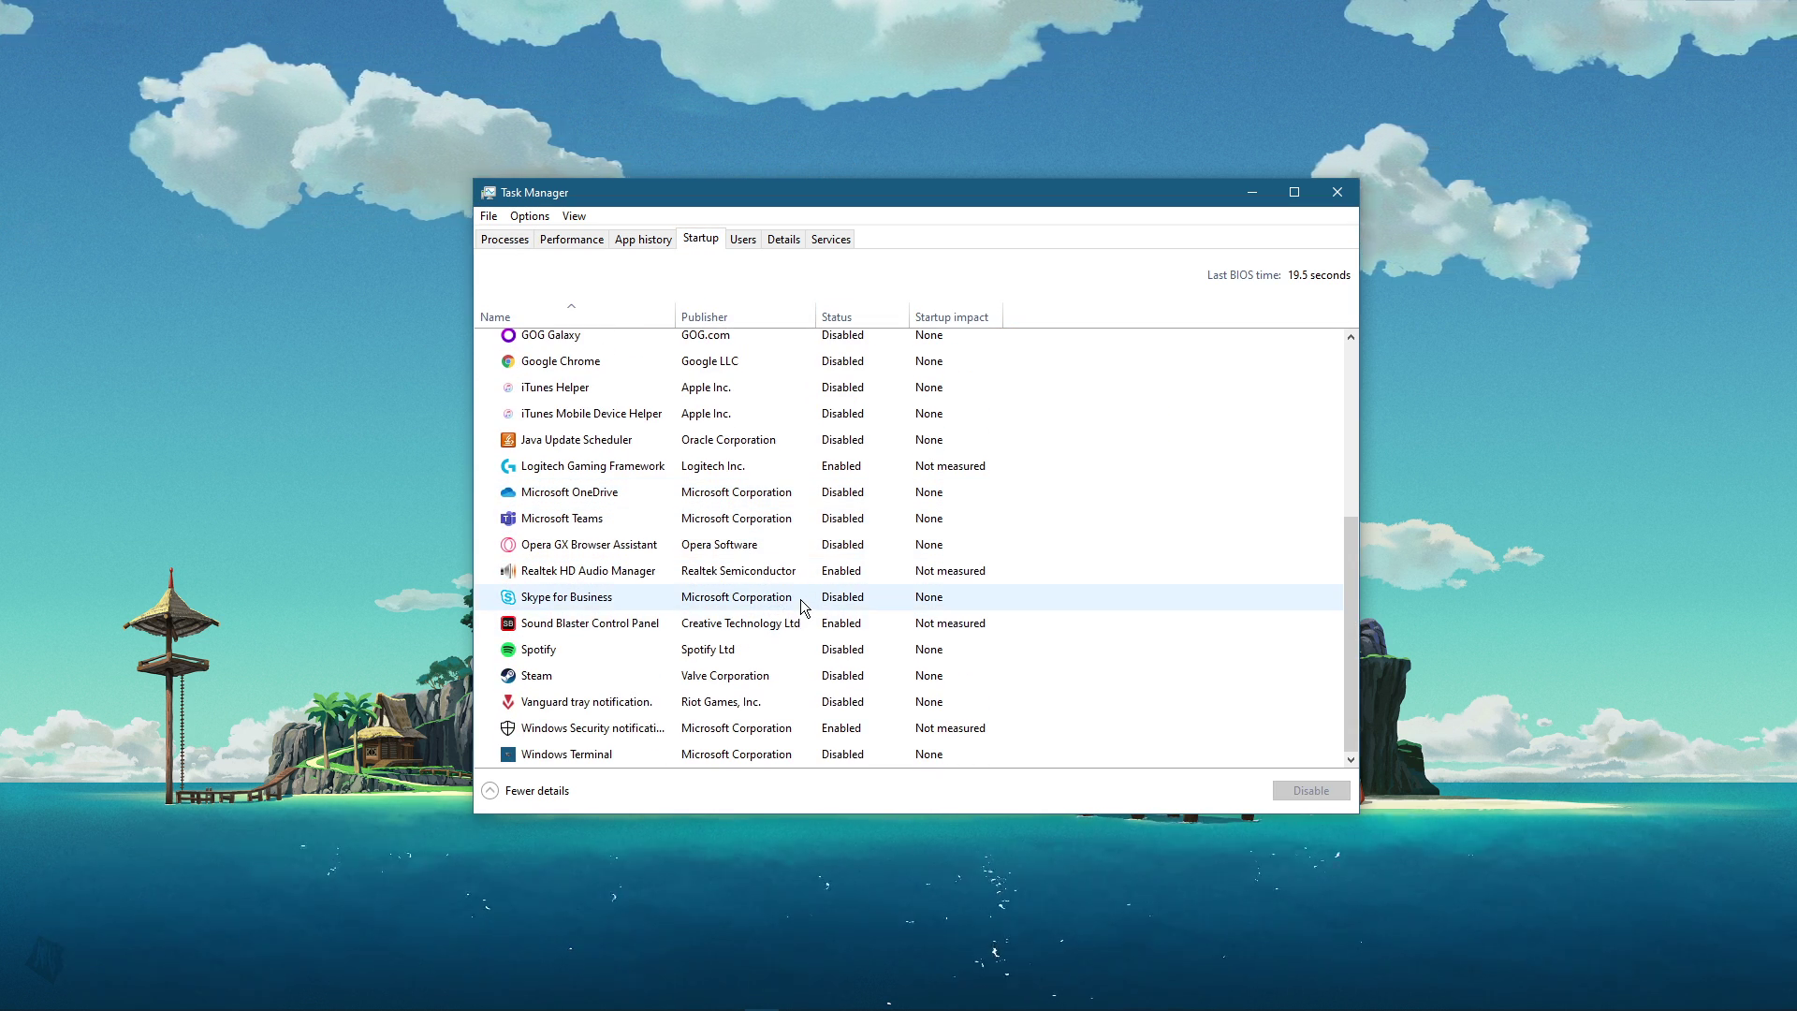
click(812, 573)
right_click(811, 572)
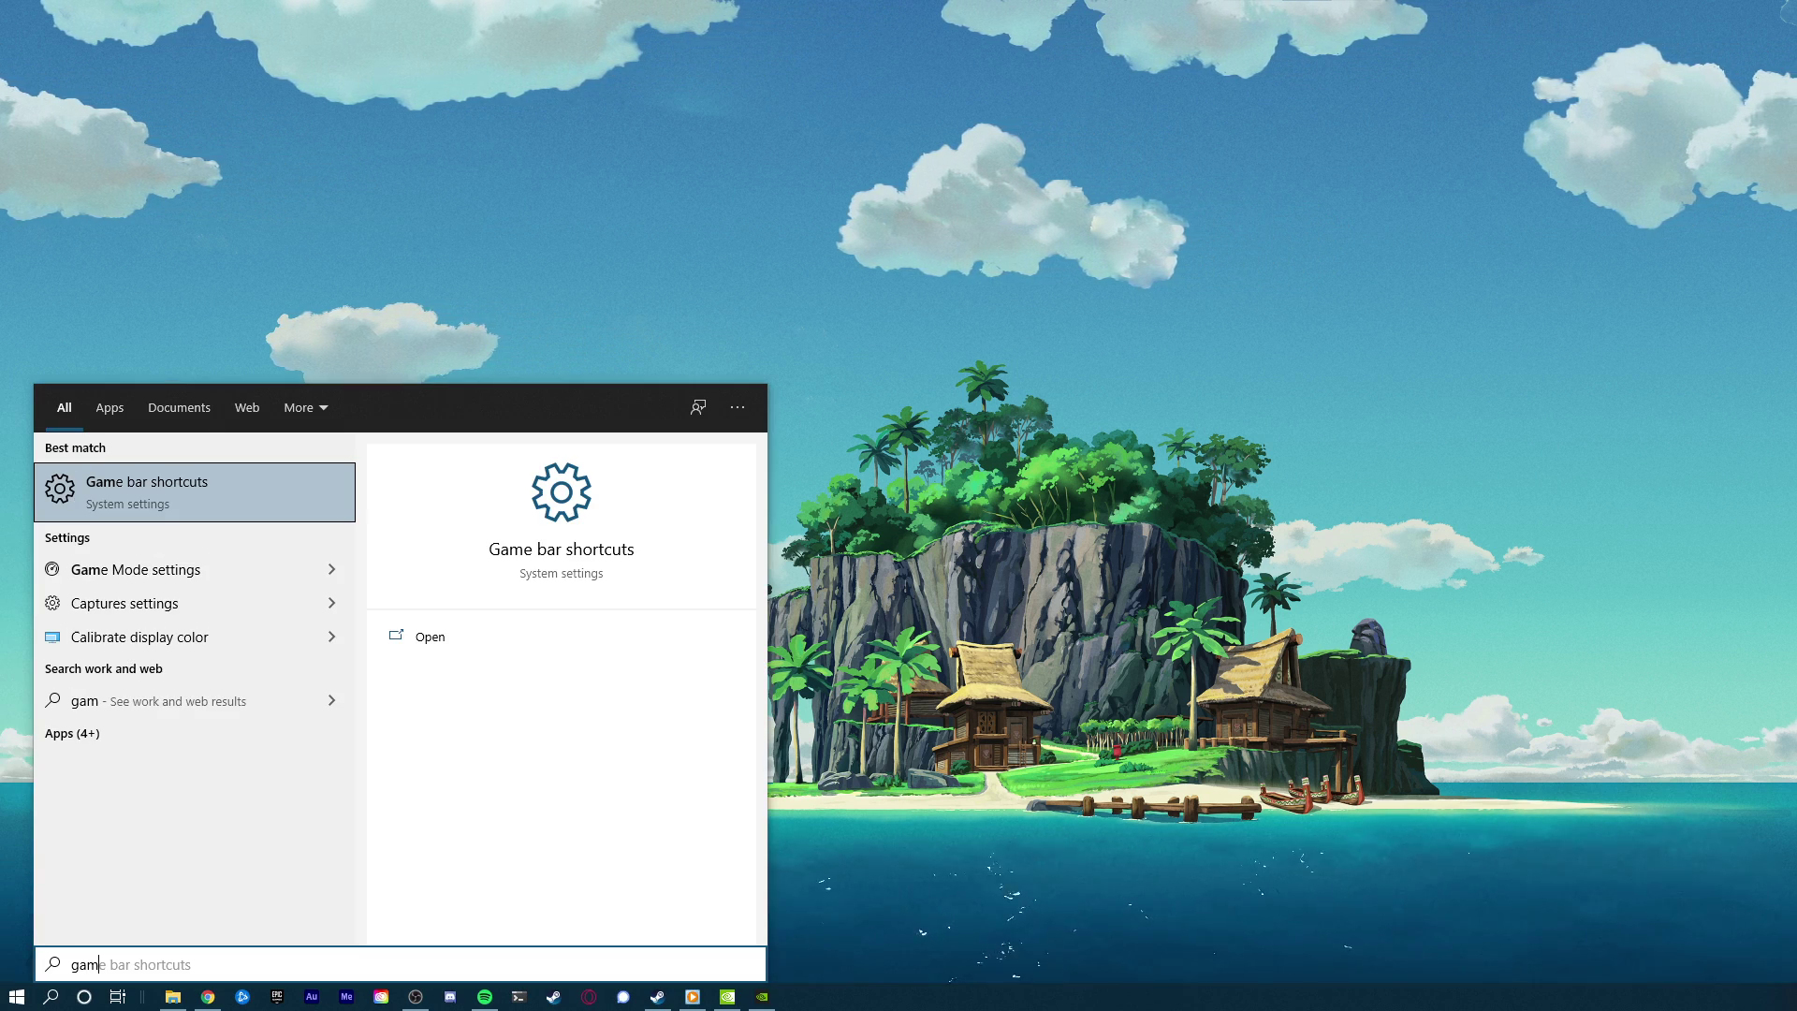
Open the Xbox Game Bar page in Windows Settings and review the background recording and audio options under Captures.
key(Return)
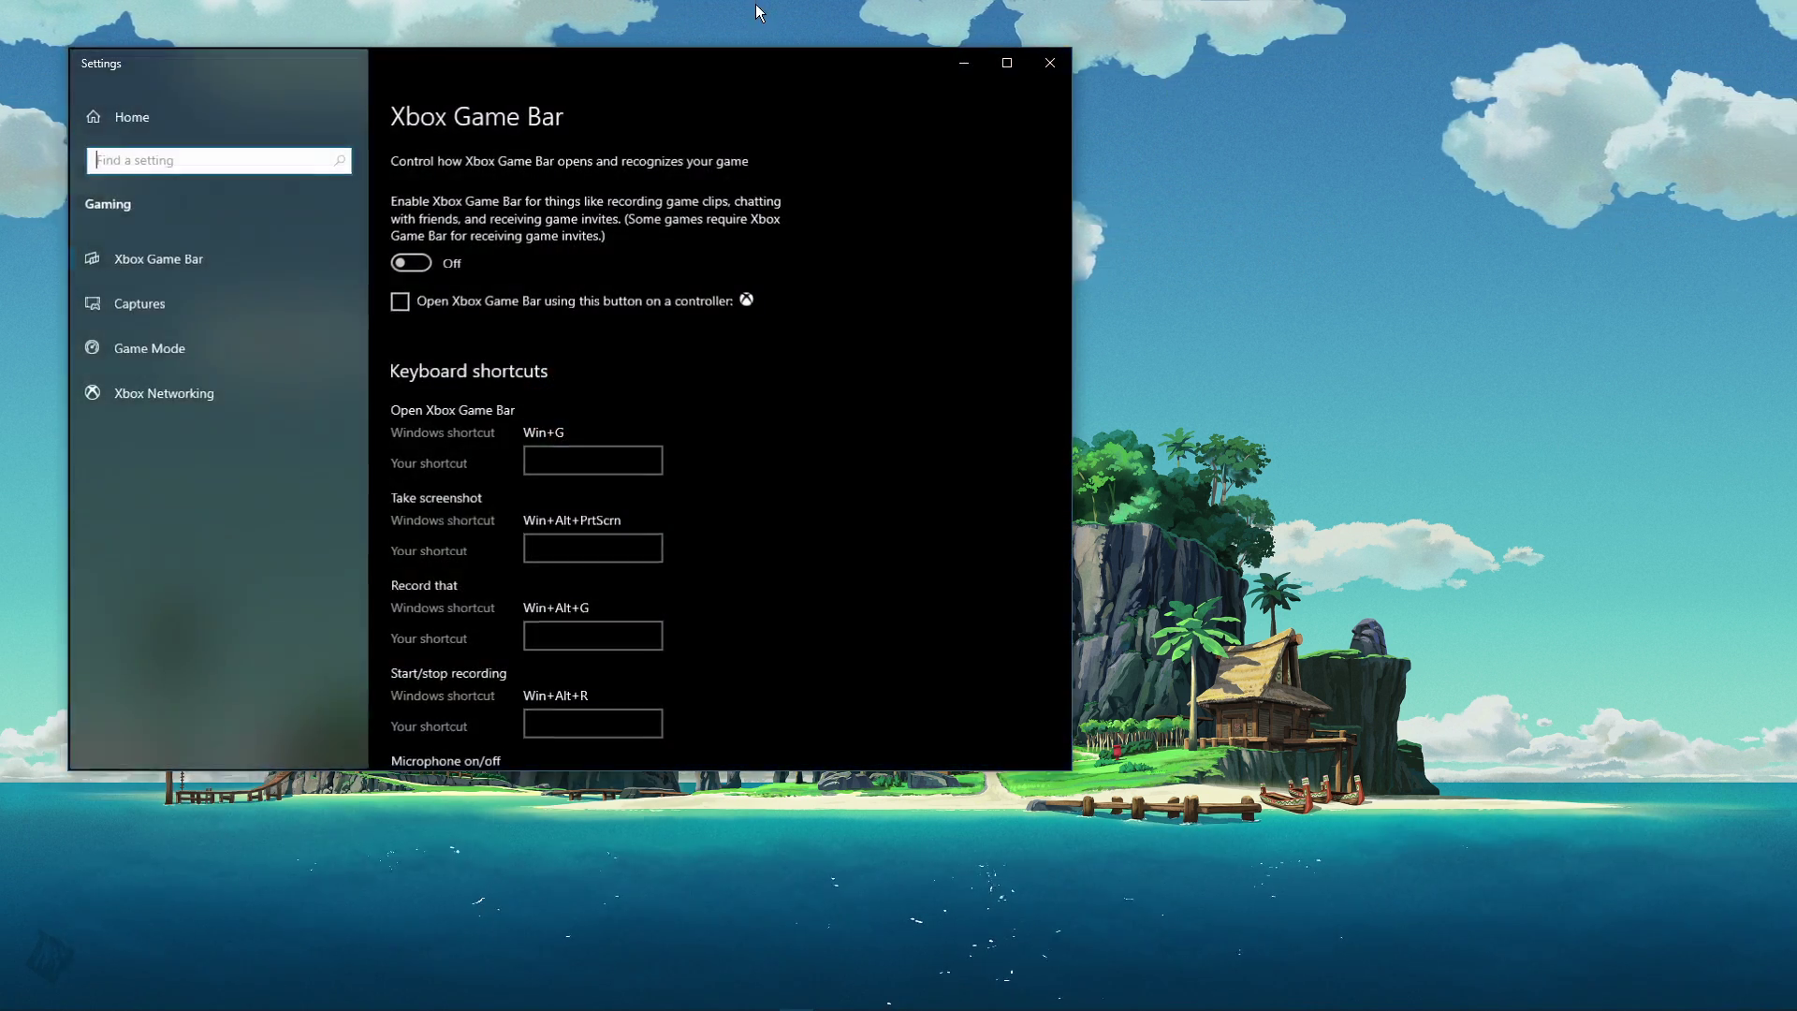
drag(707, 63, 1086, 155)
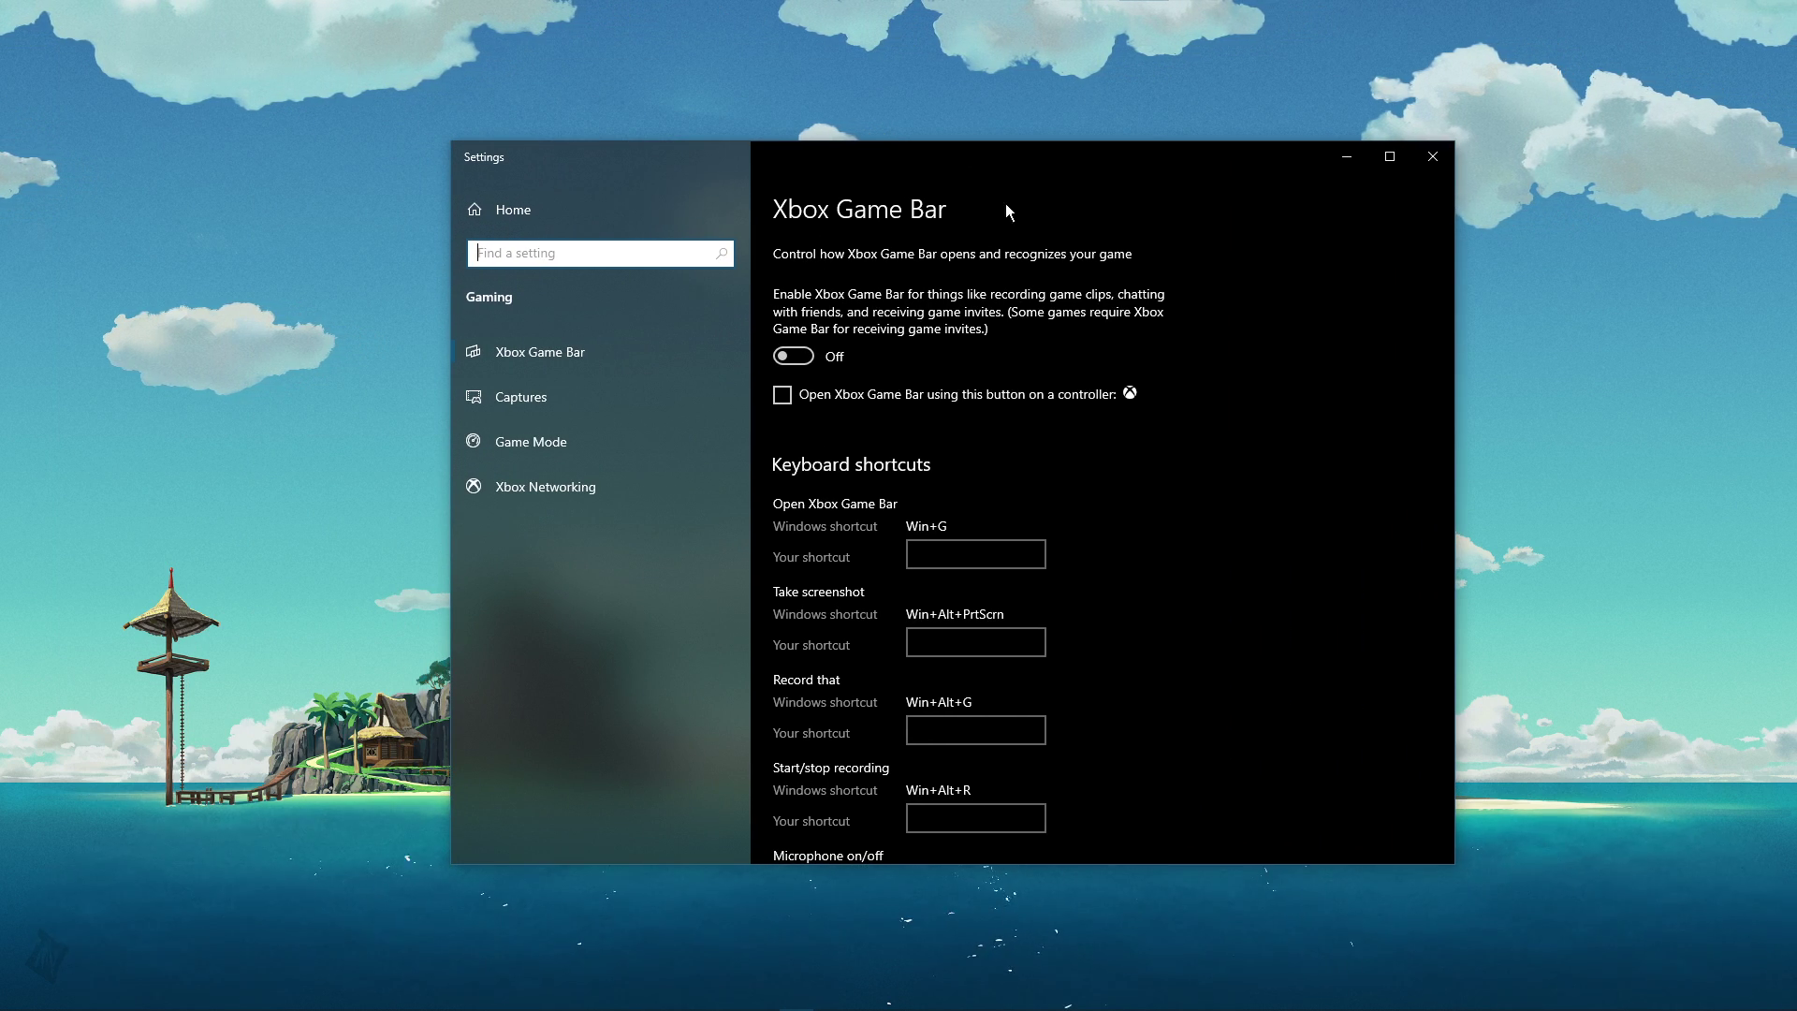
click(739, 401)
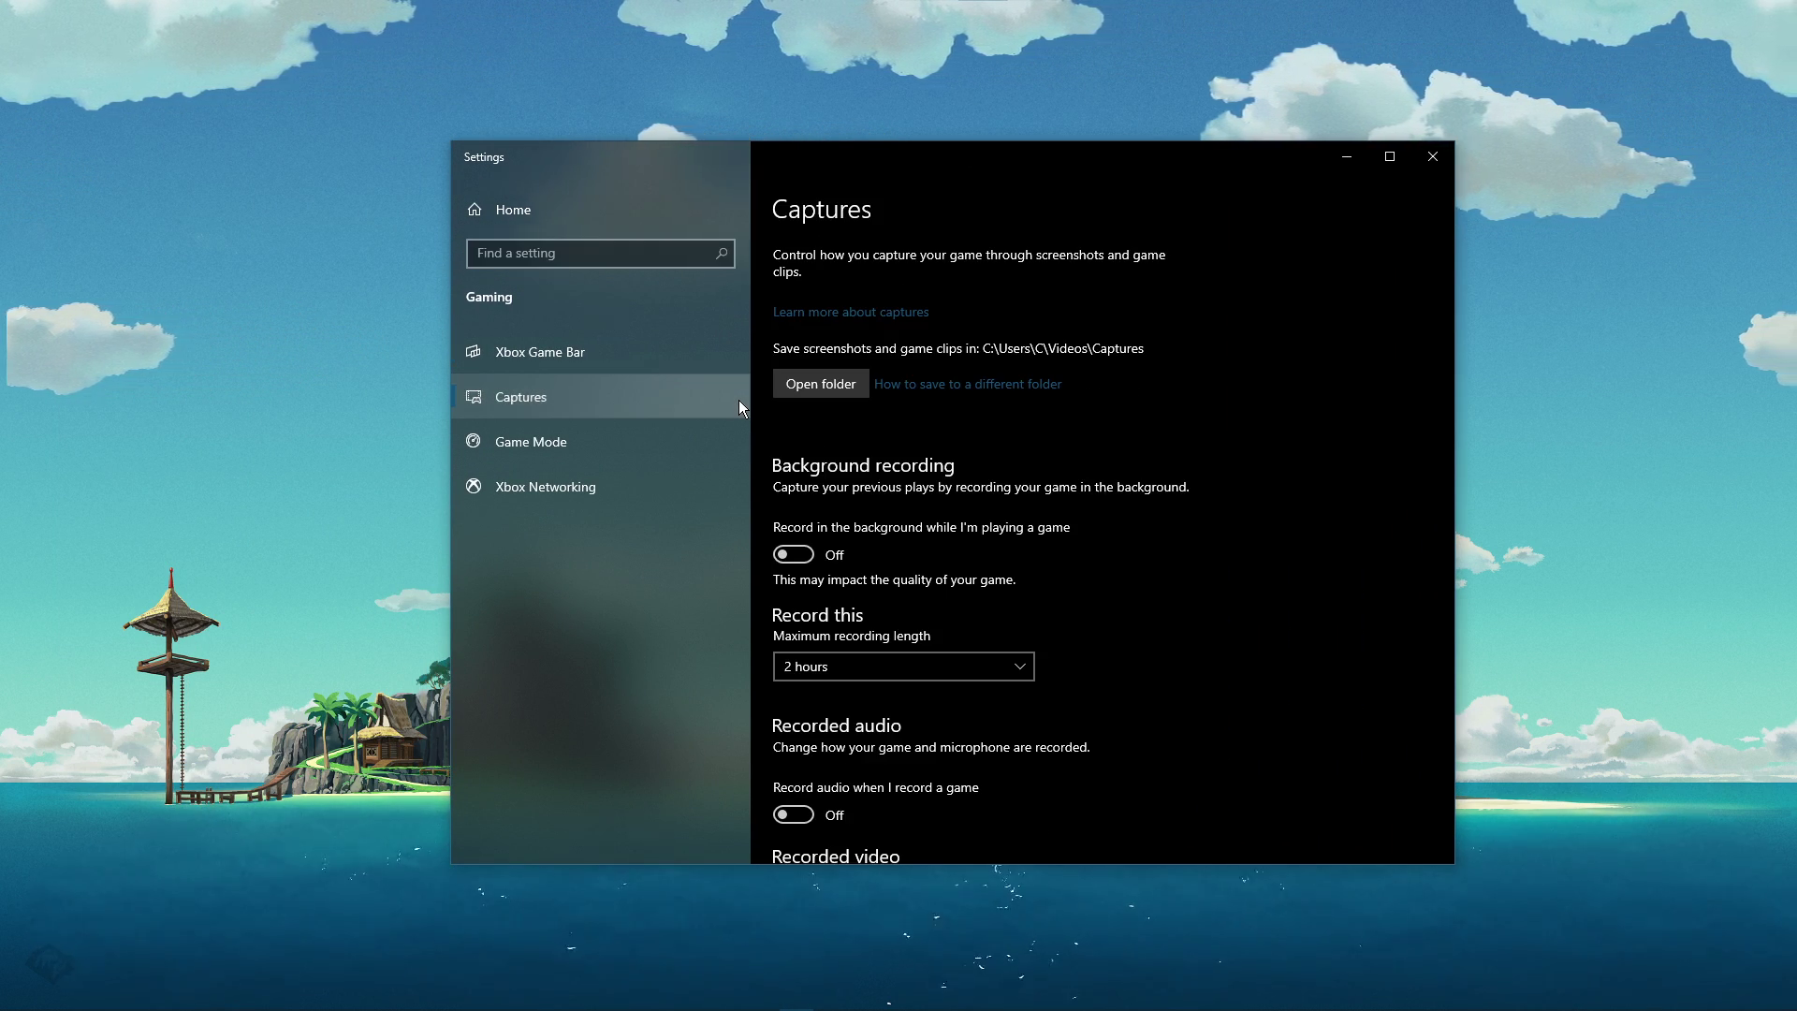
scroll(975, 406, down, 2)
scroll(975, 406, down, 2)
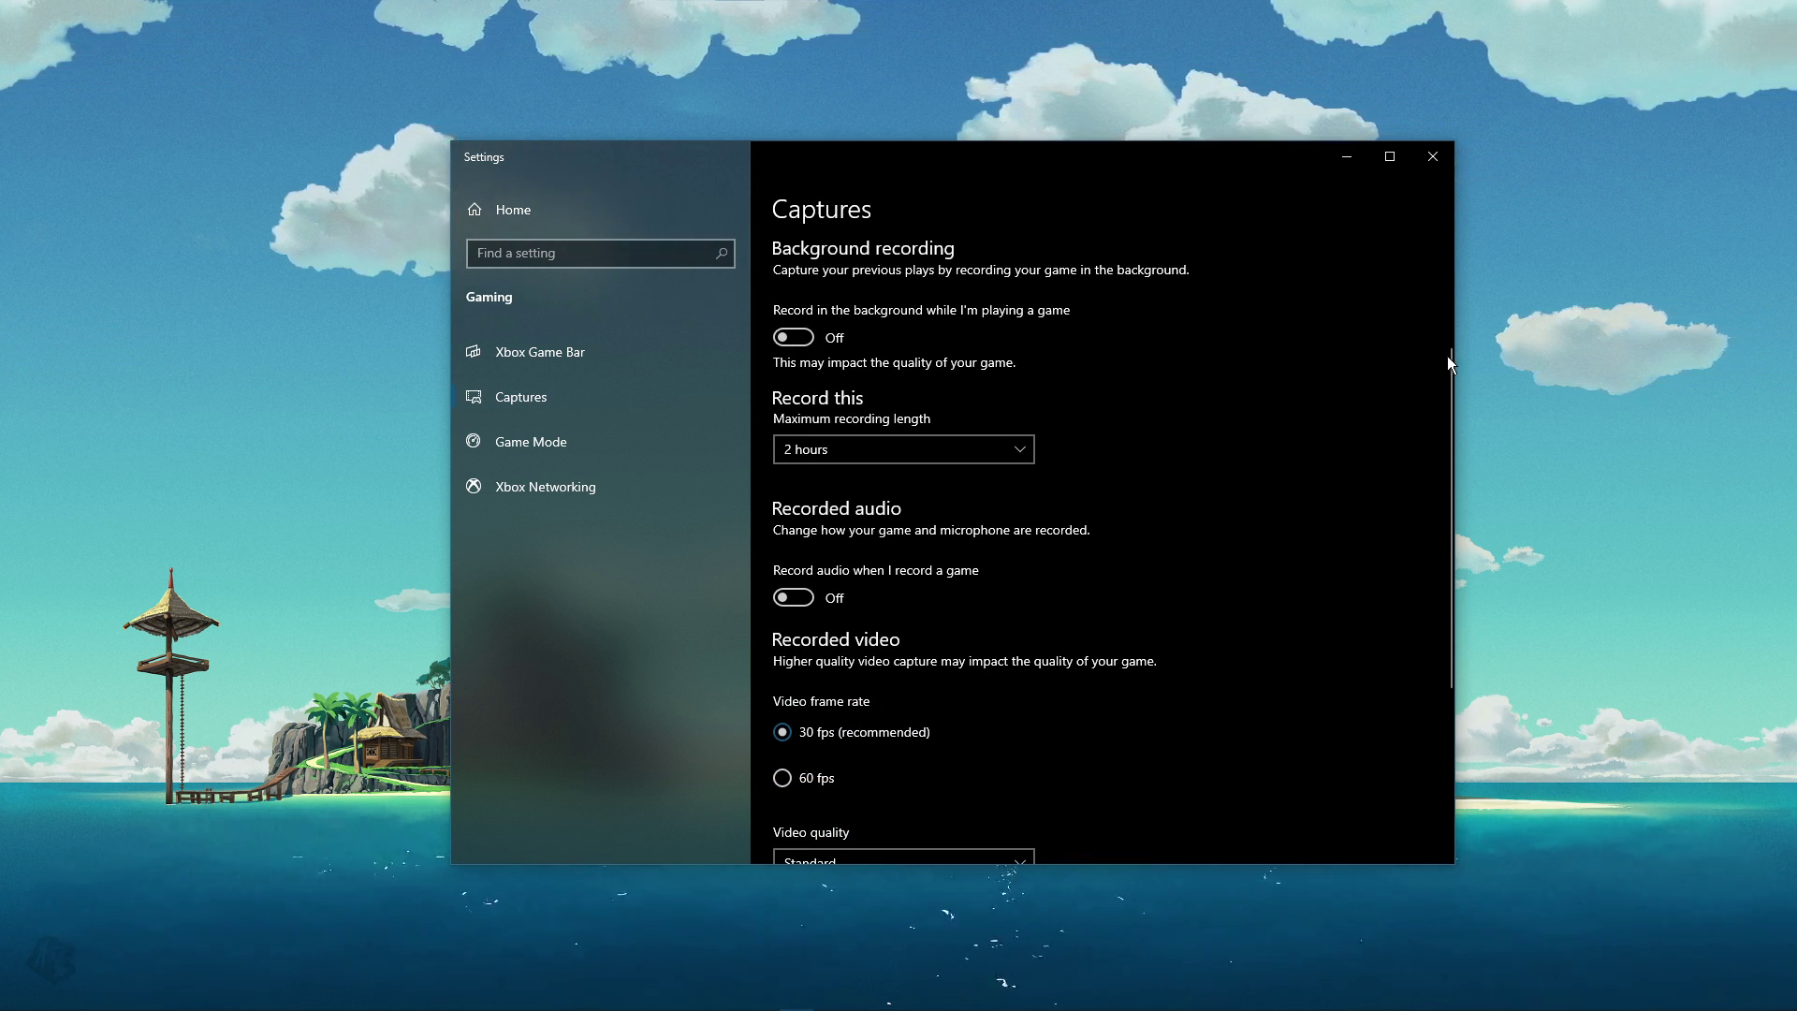
drag(1448, 355, 1449, 245)
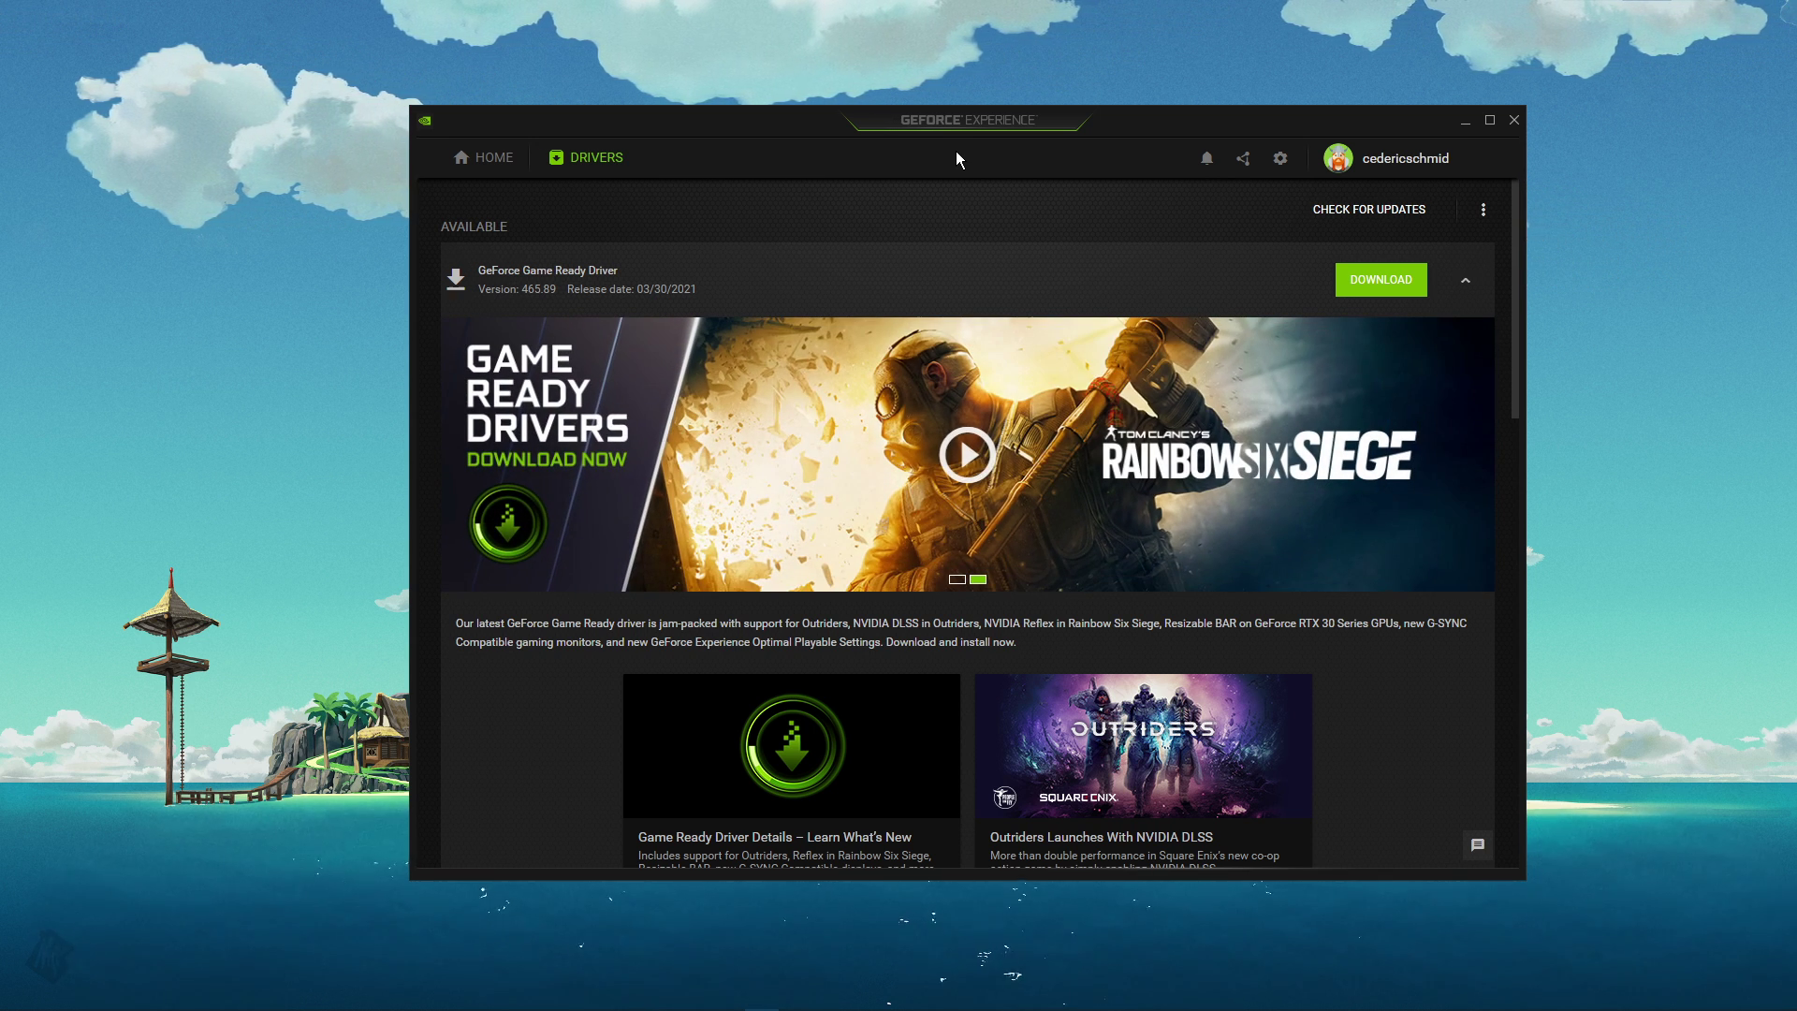
Collapse the details of the available and installed Game Ready Drivers in GeForce Experience and close the program.
click(1466, 281)
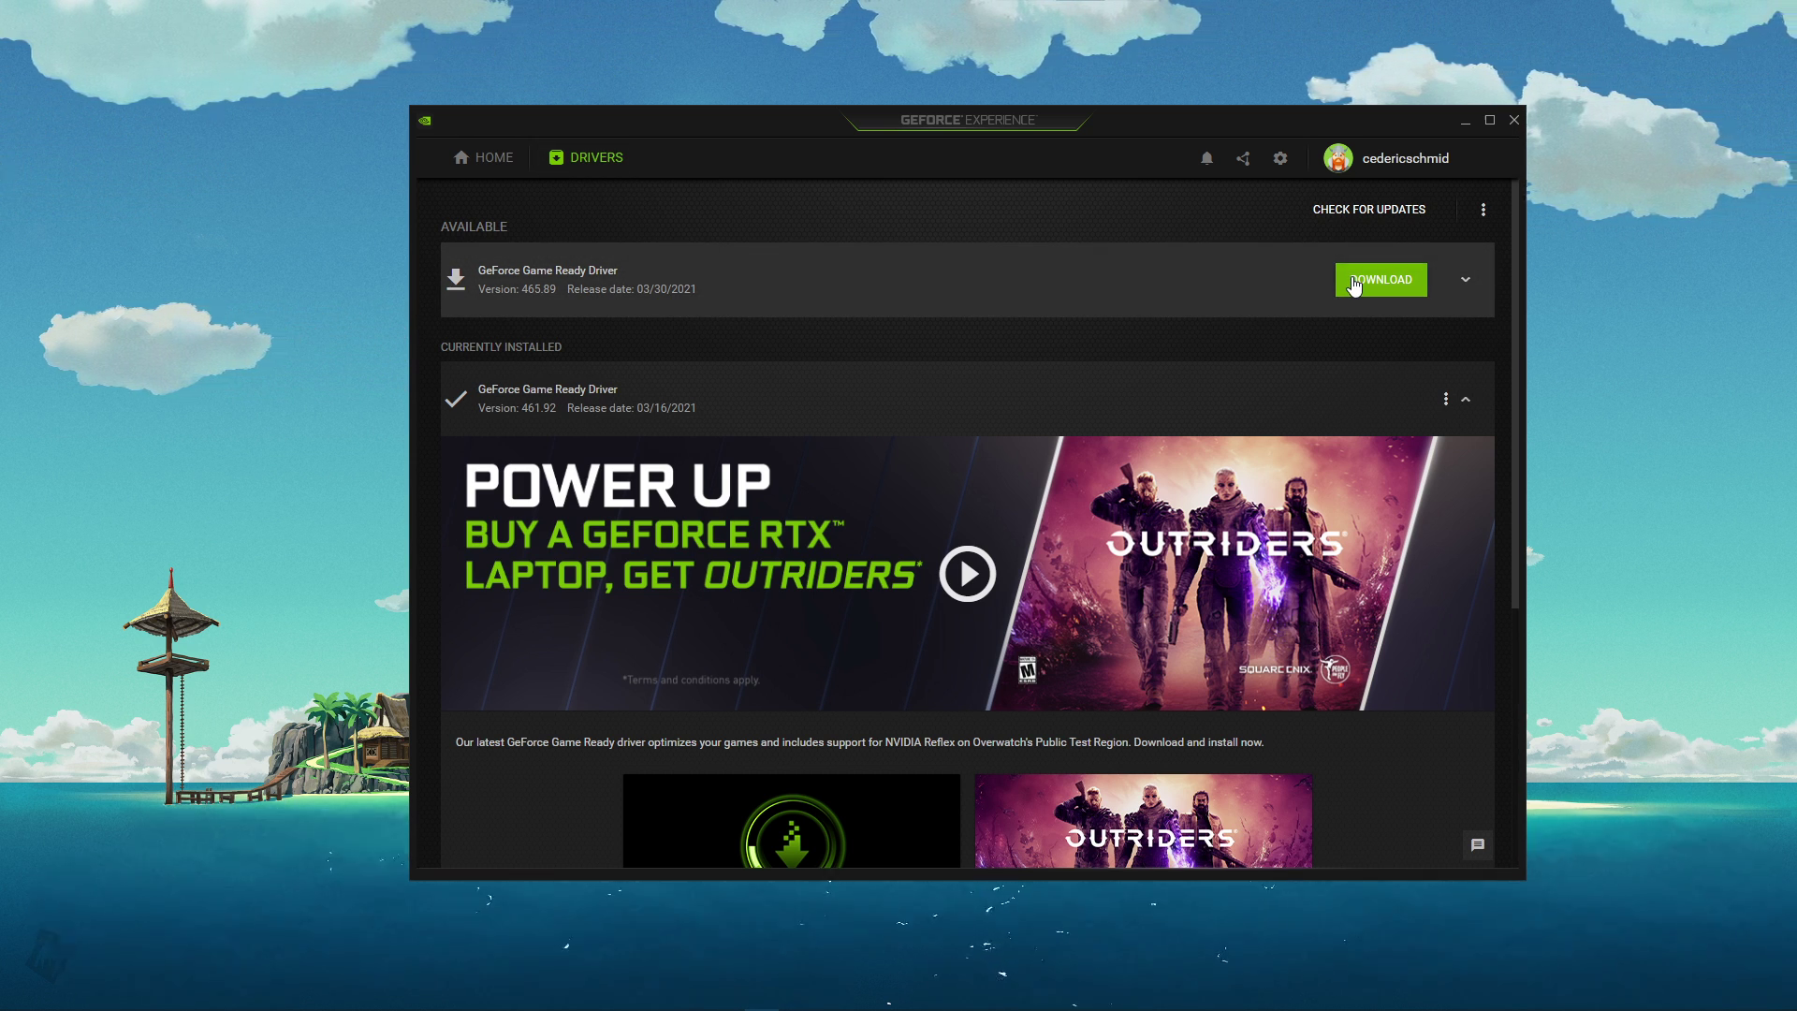
click(1467, 400)
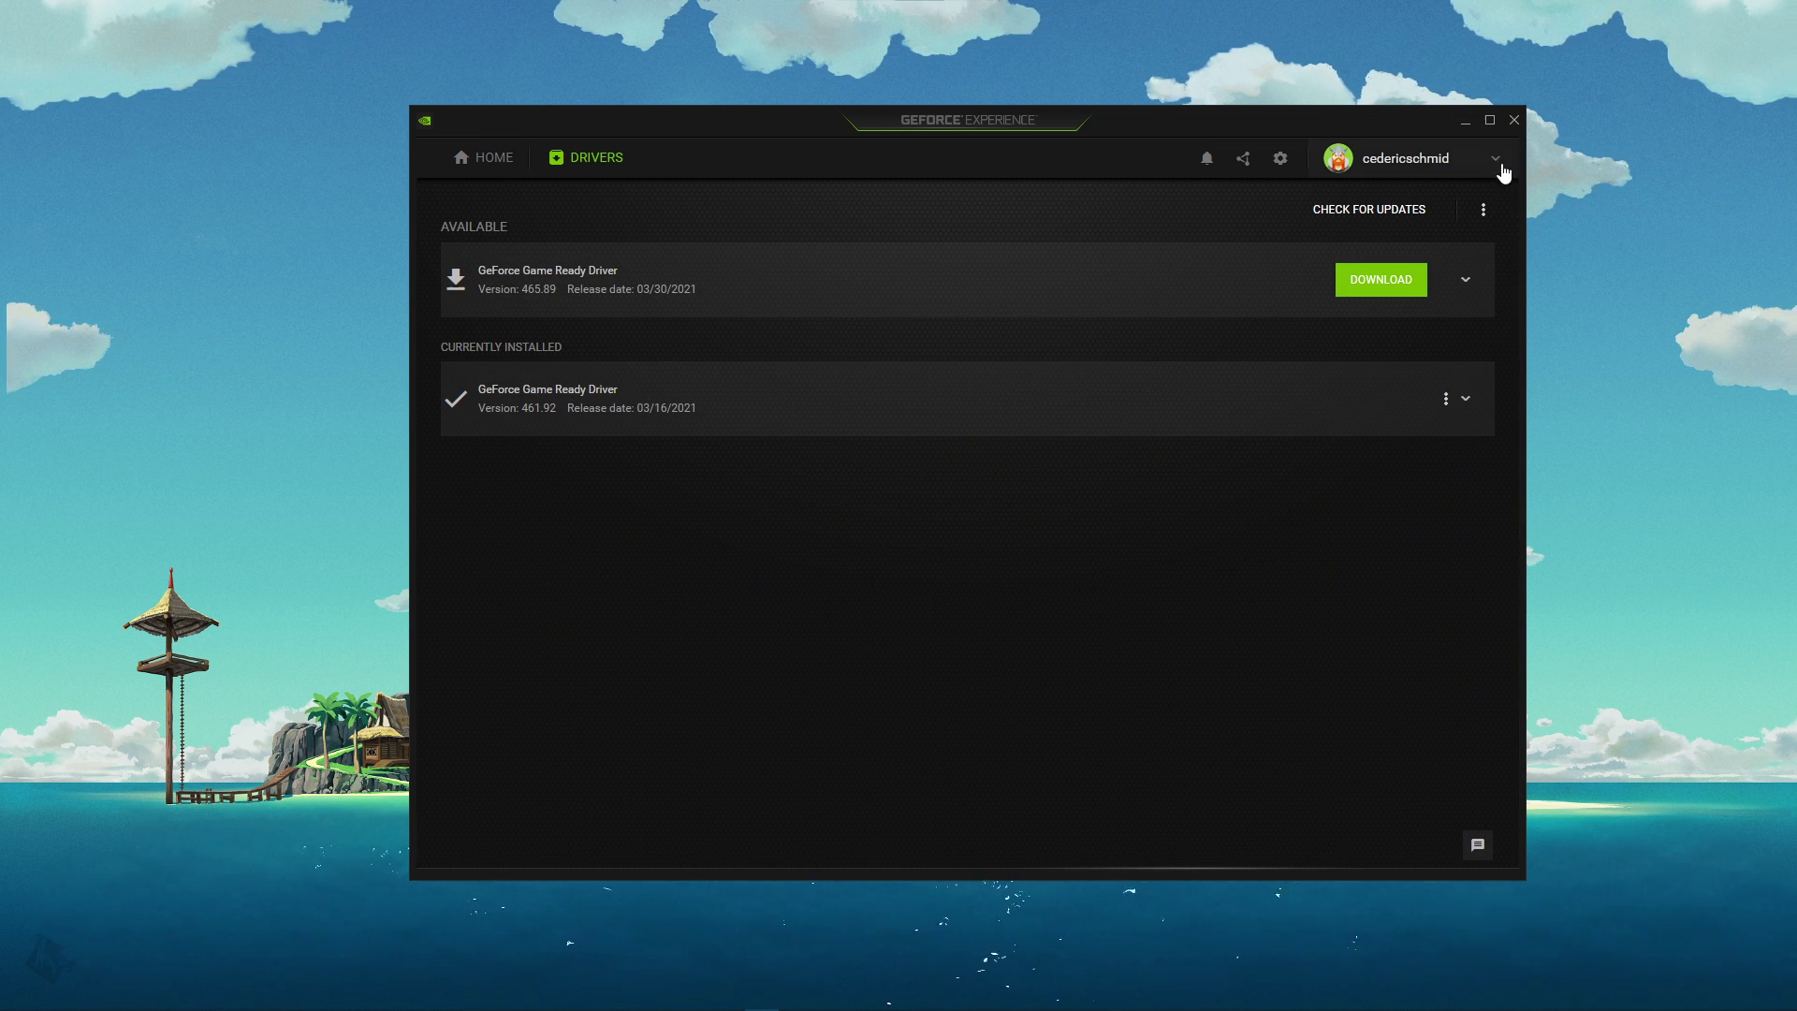
click(1514, 120)
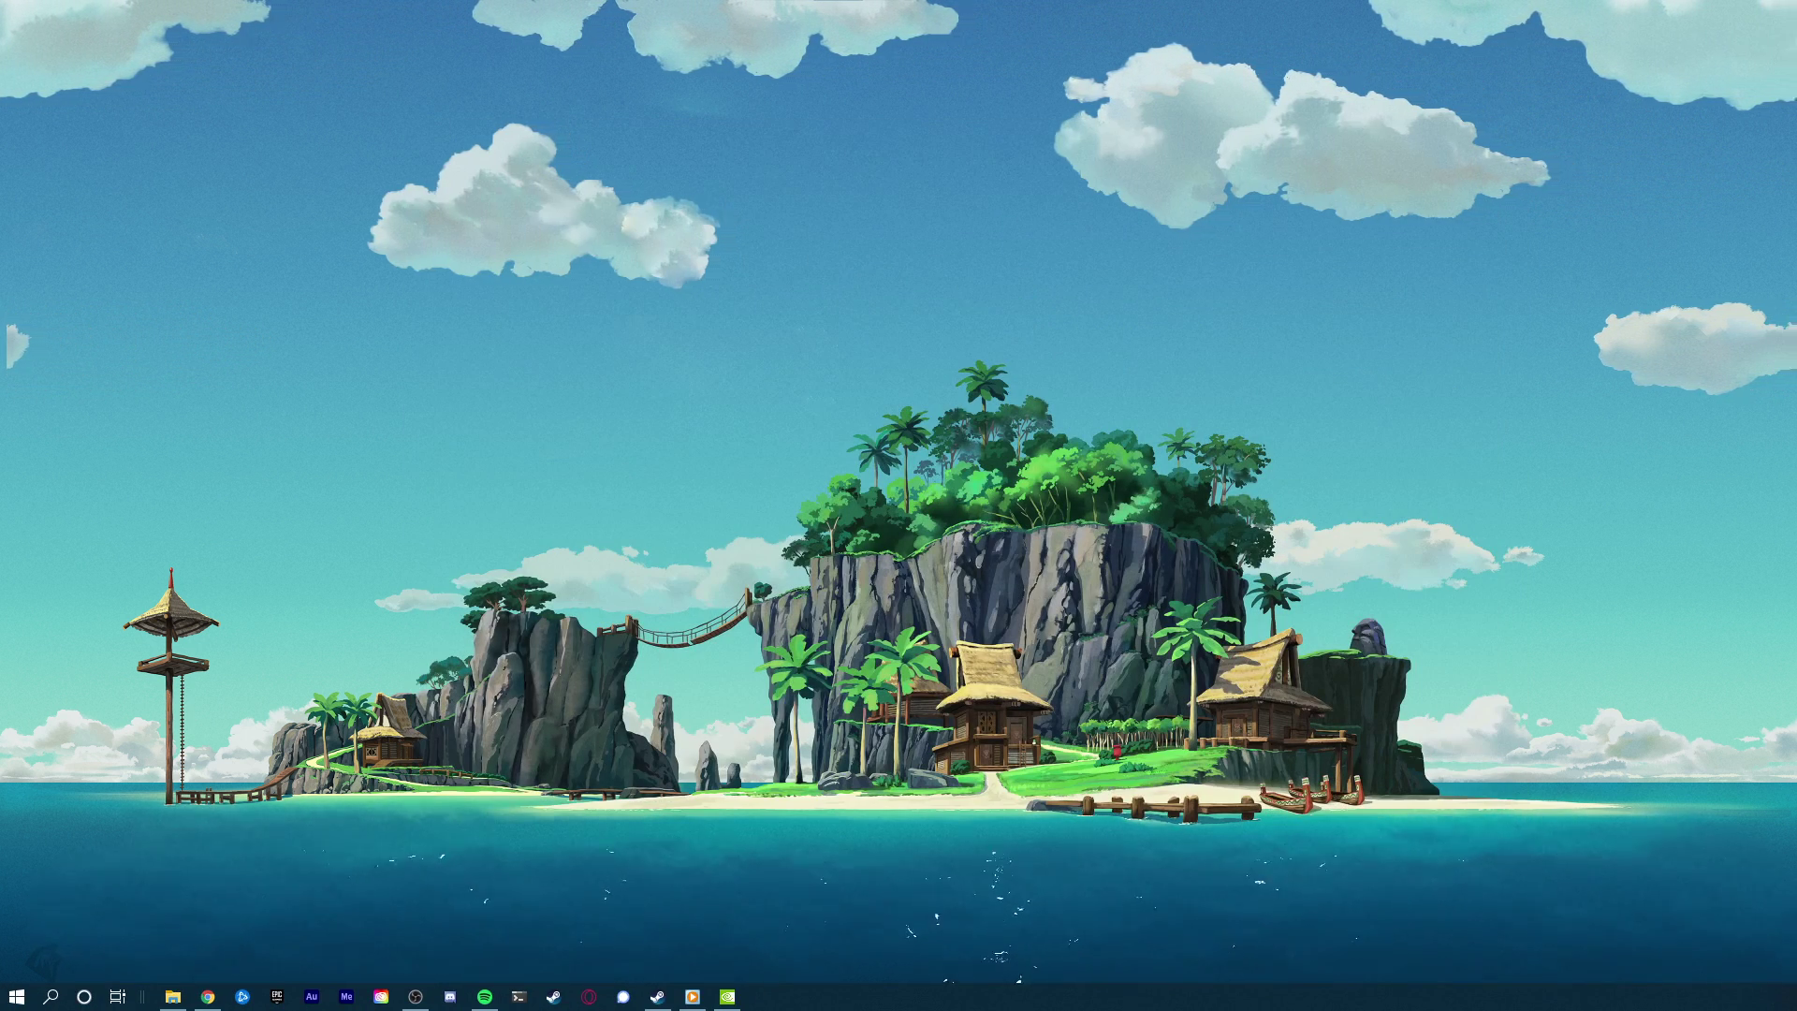
Open Windows Update in Windows Settings and check for updates.
key(super)
text(update)
key(Return)
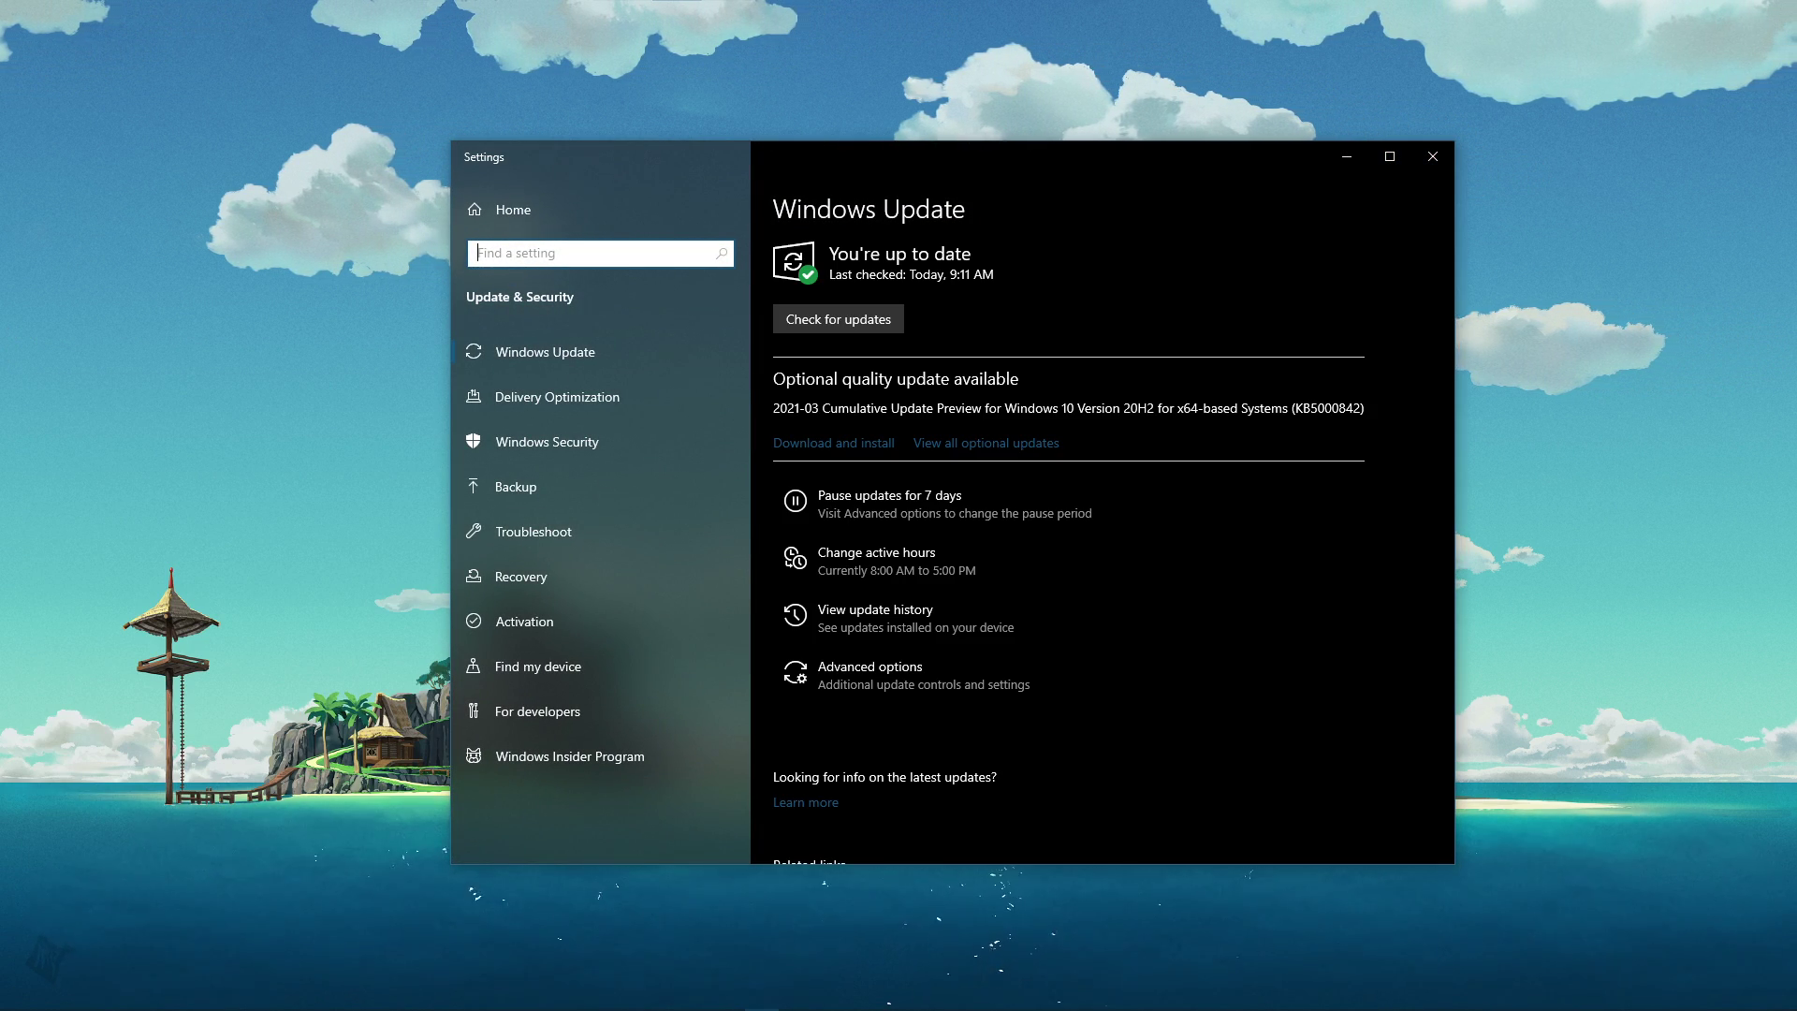
click(887, 318)
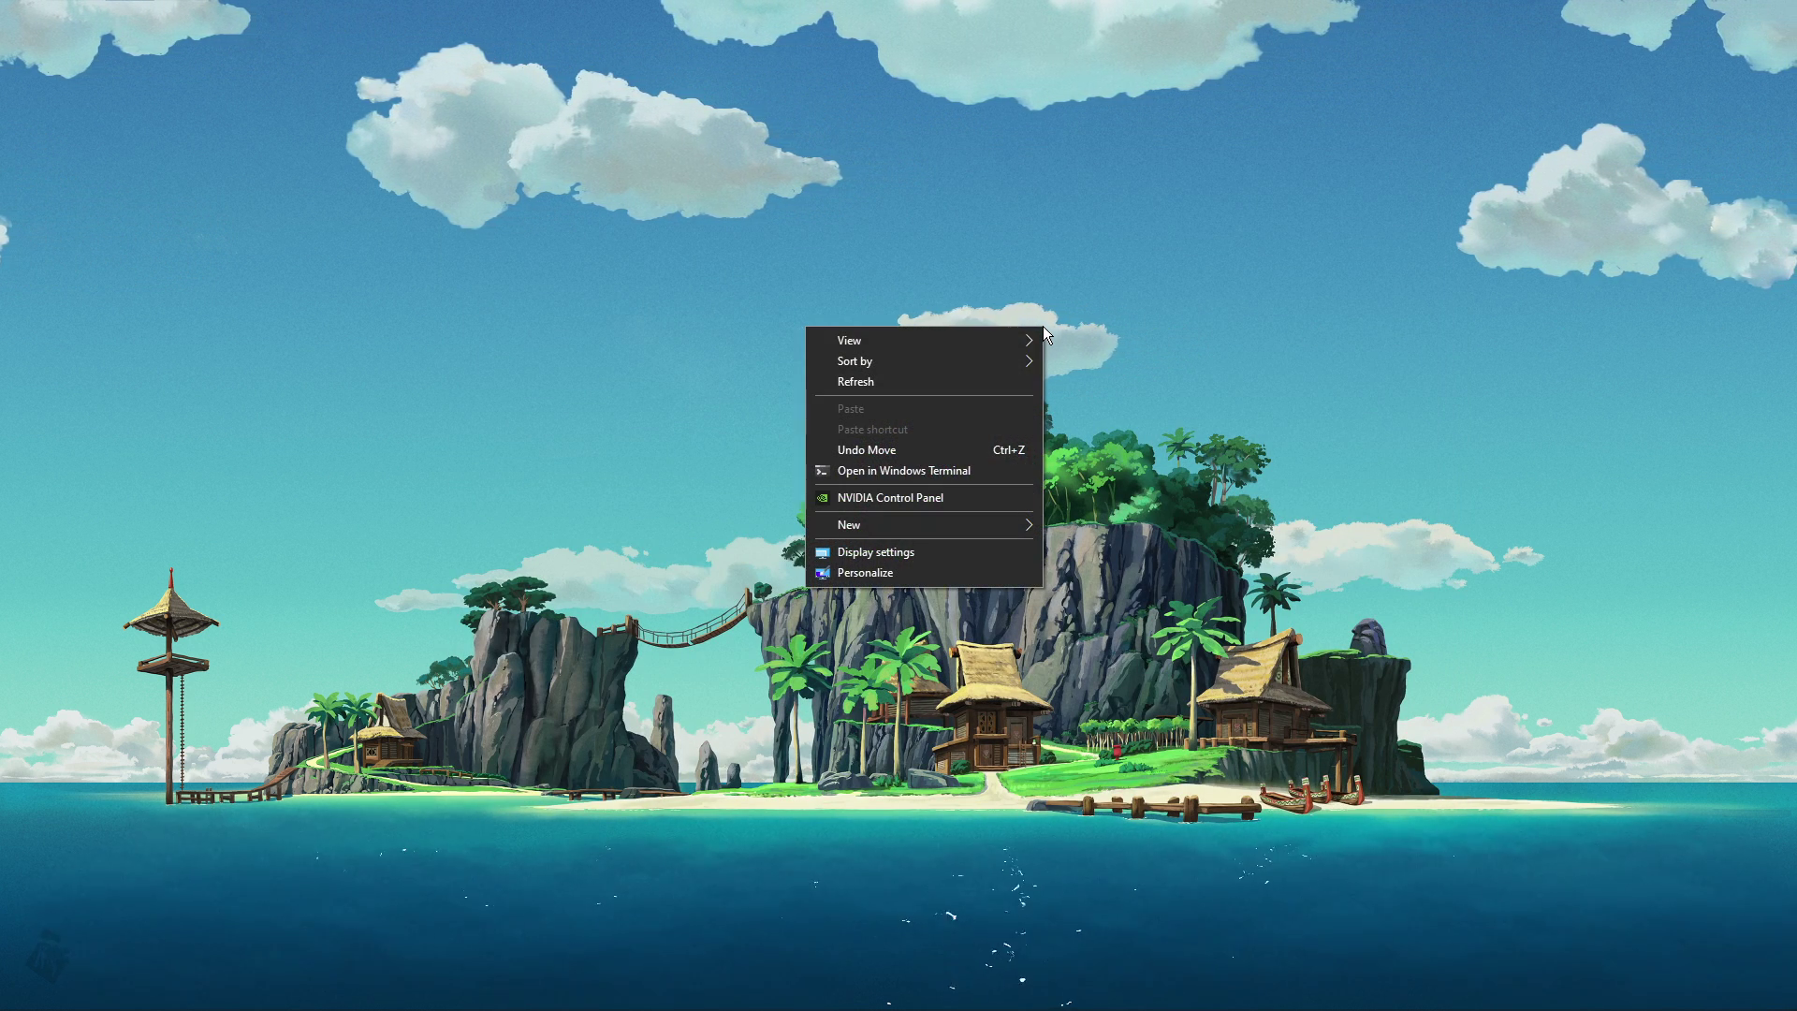
Open the NVIDIA Control Panel and select Enlisted (enlisted.exe) as the program to customize in its 3D settings.
click(930, 497)
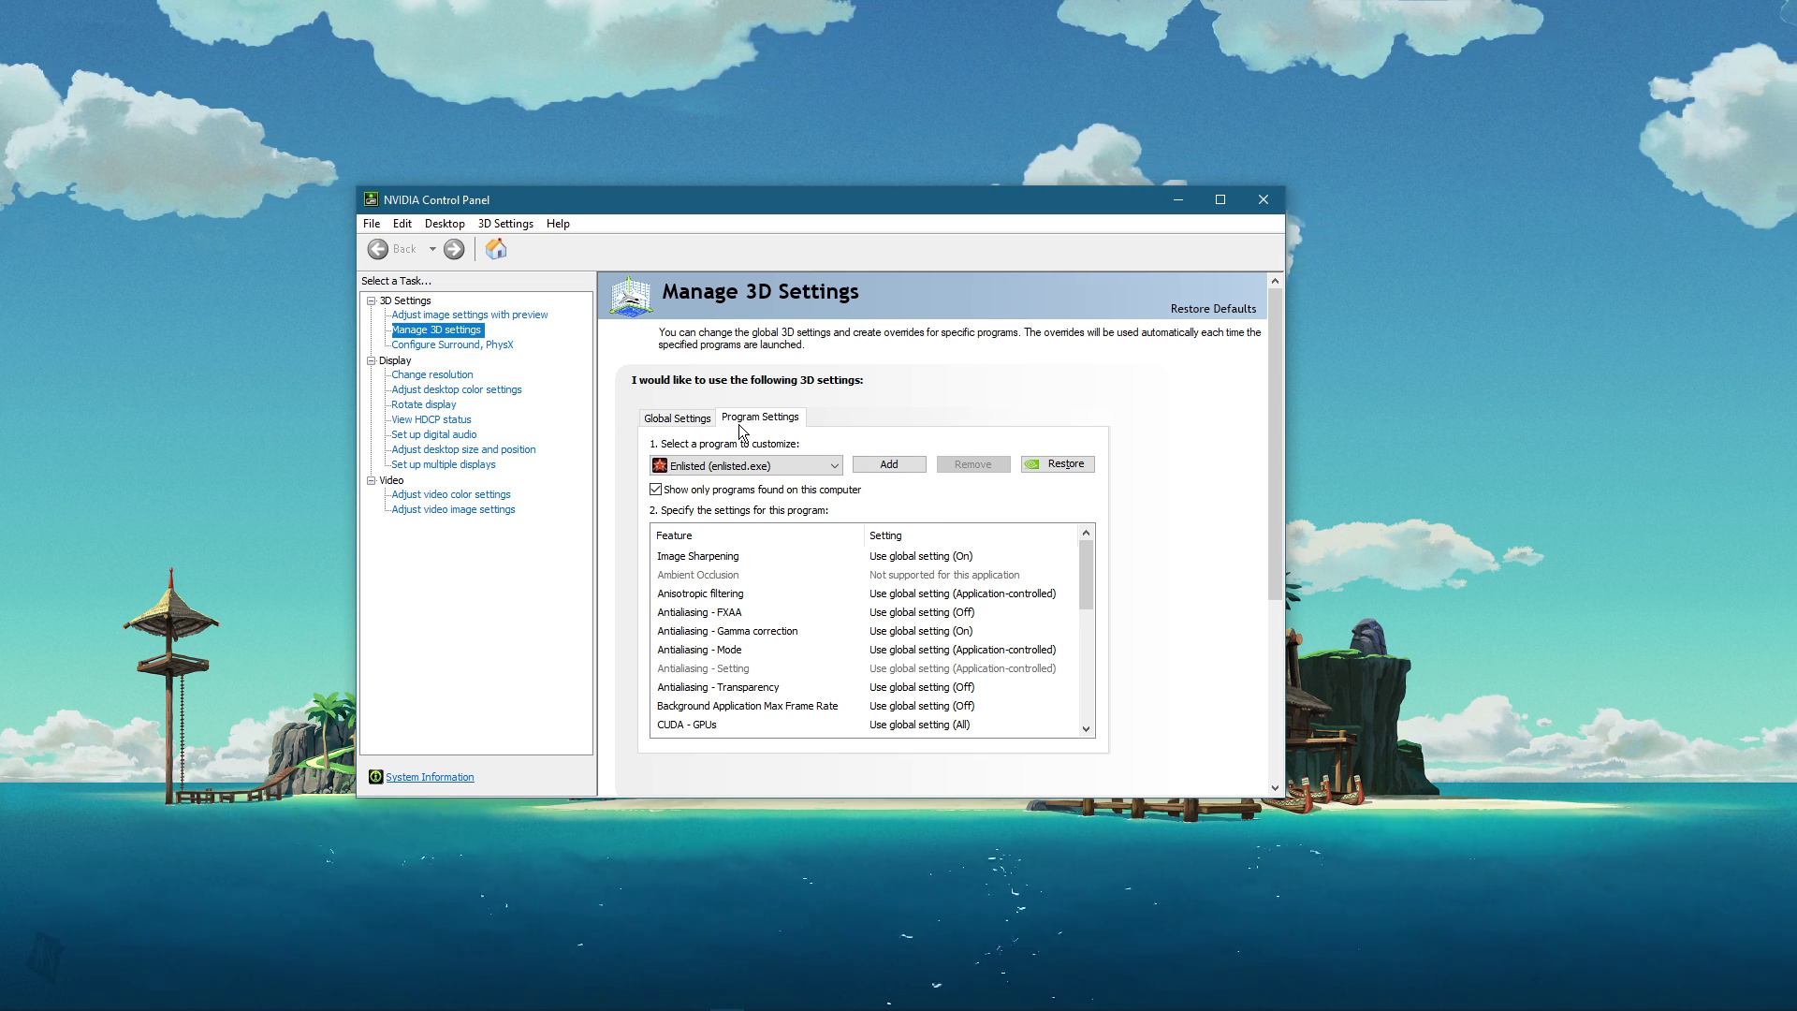
click(835, 467)
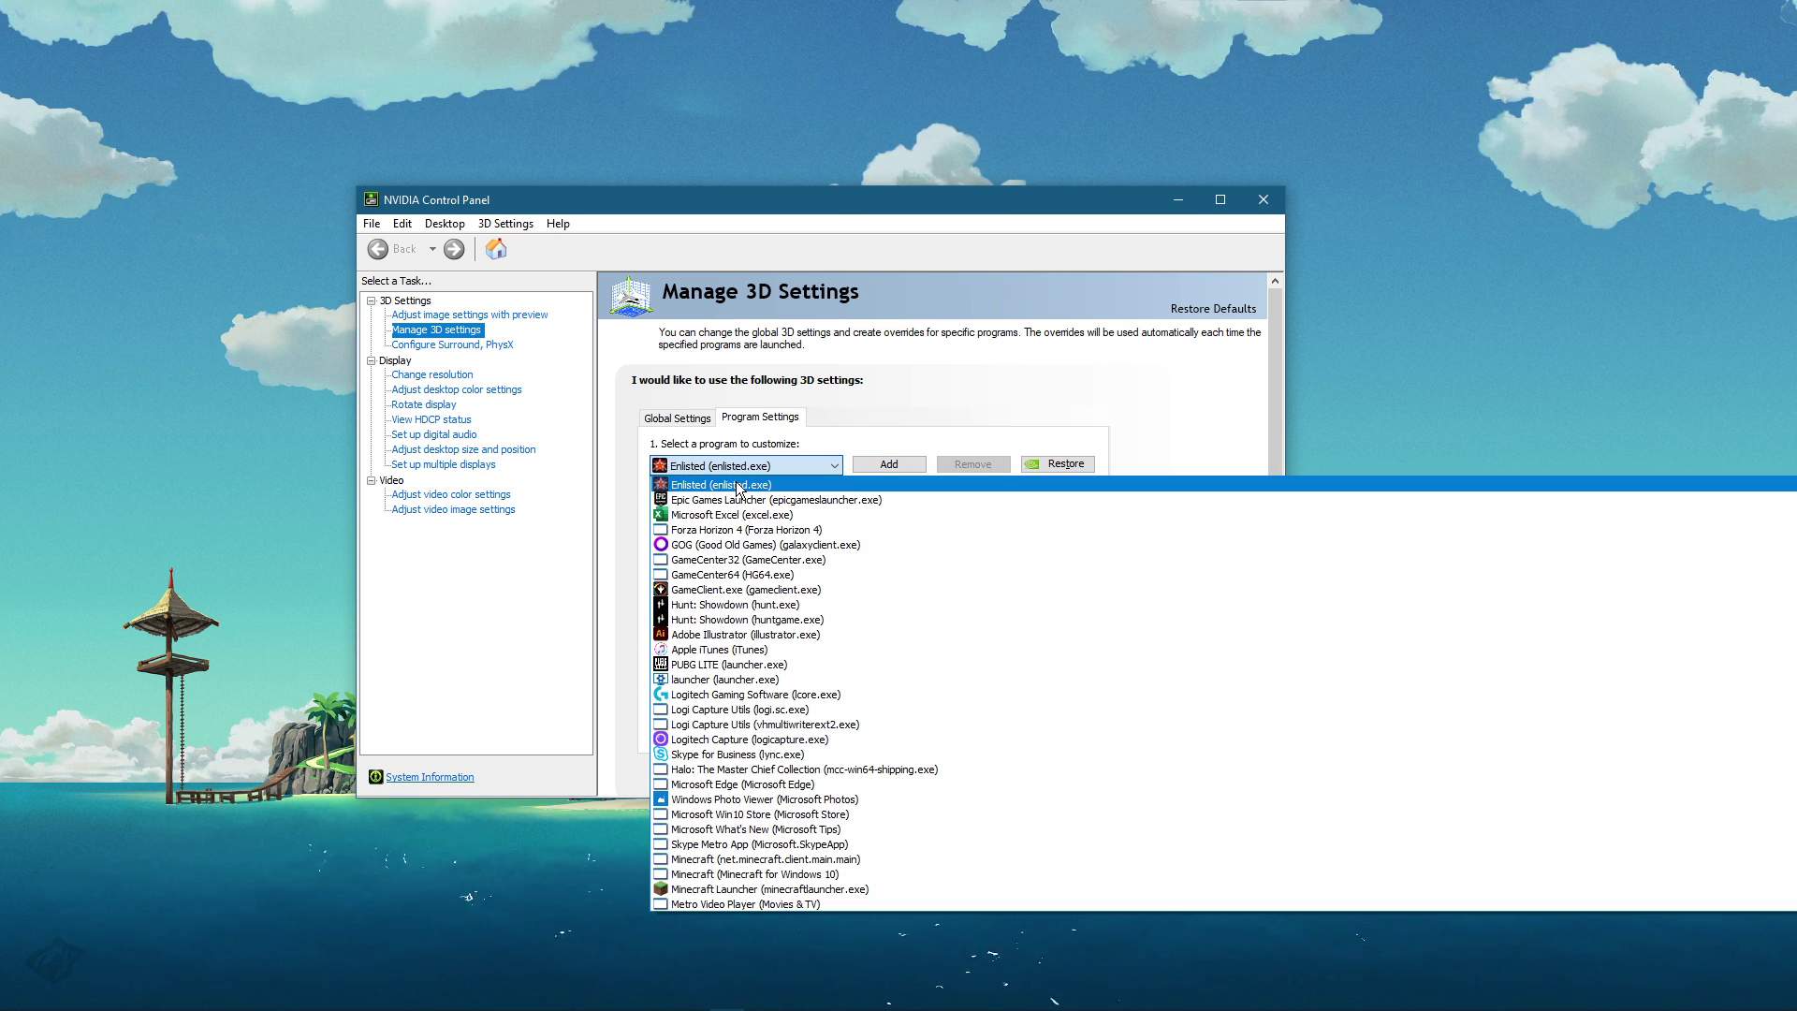
click(856, 436)
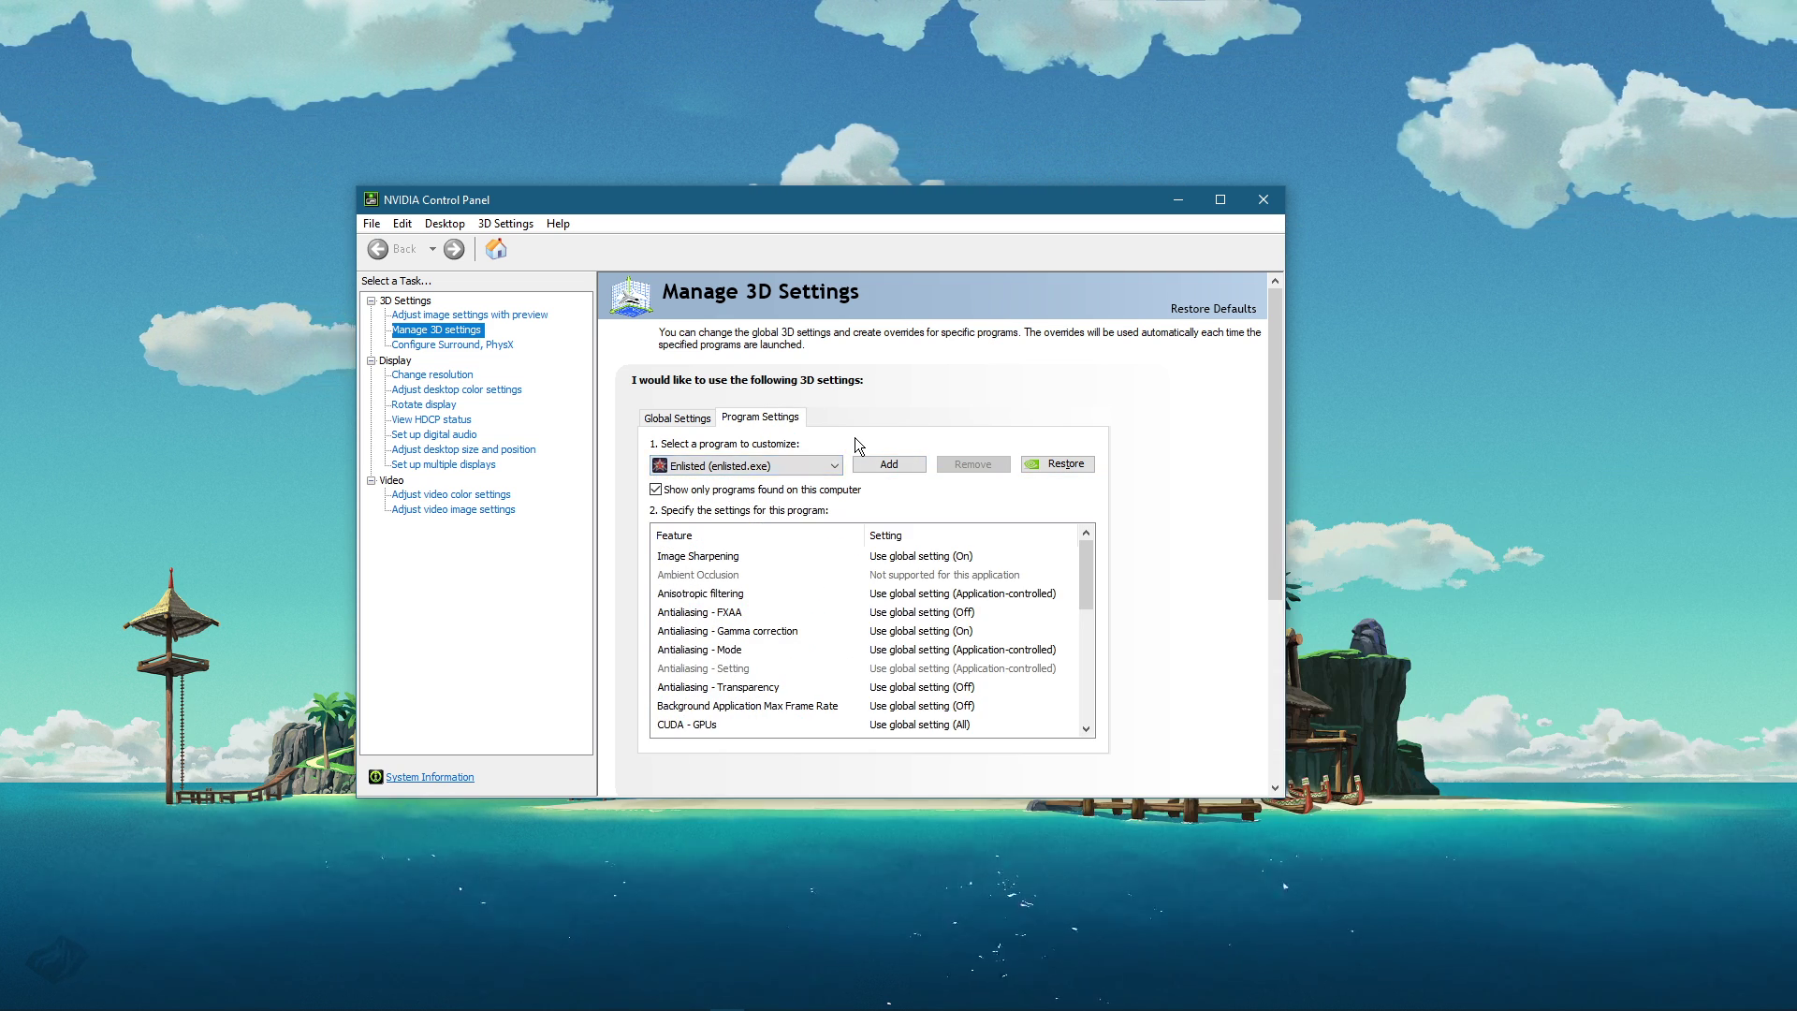
Review the GPU choices of the CUDA - GPUs setting for Enlisted without changing the selection.
drag(1087, 566, 1083, 624)
click(952, 560)
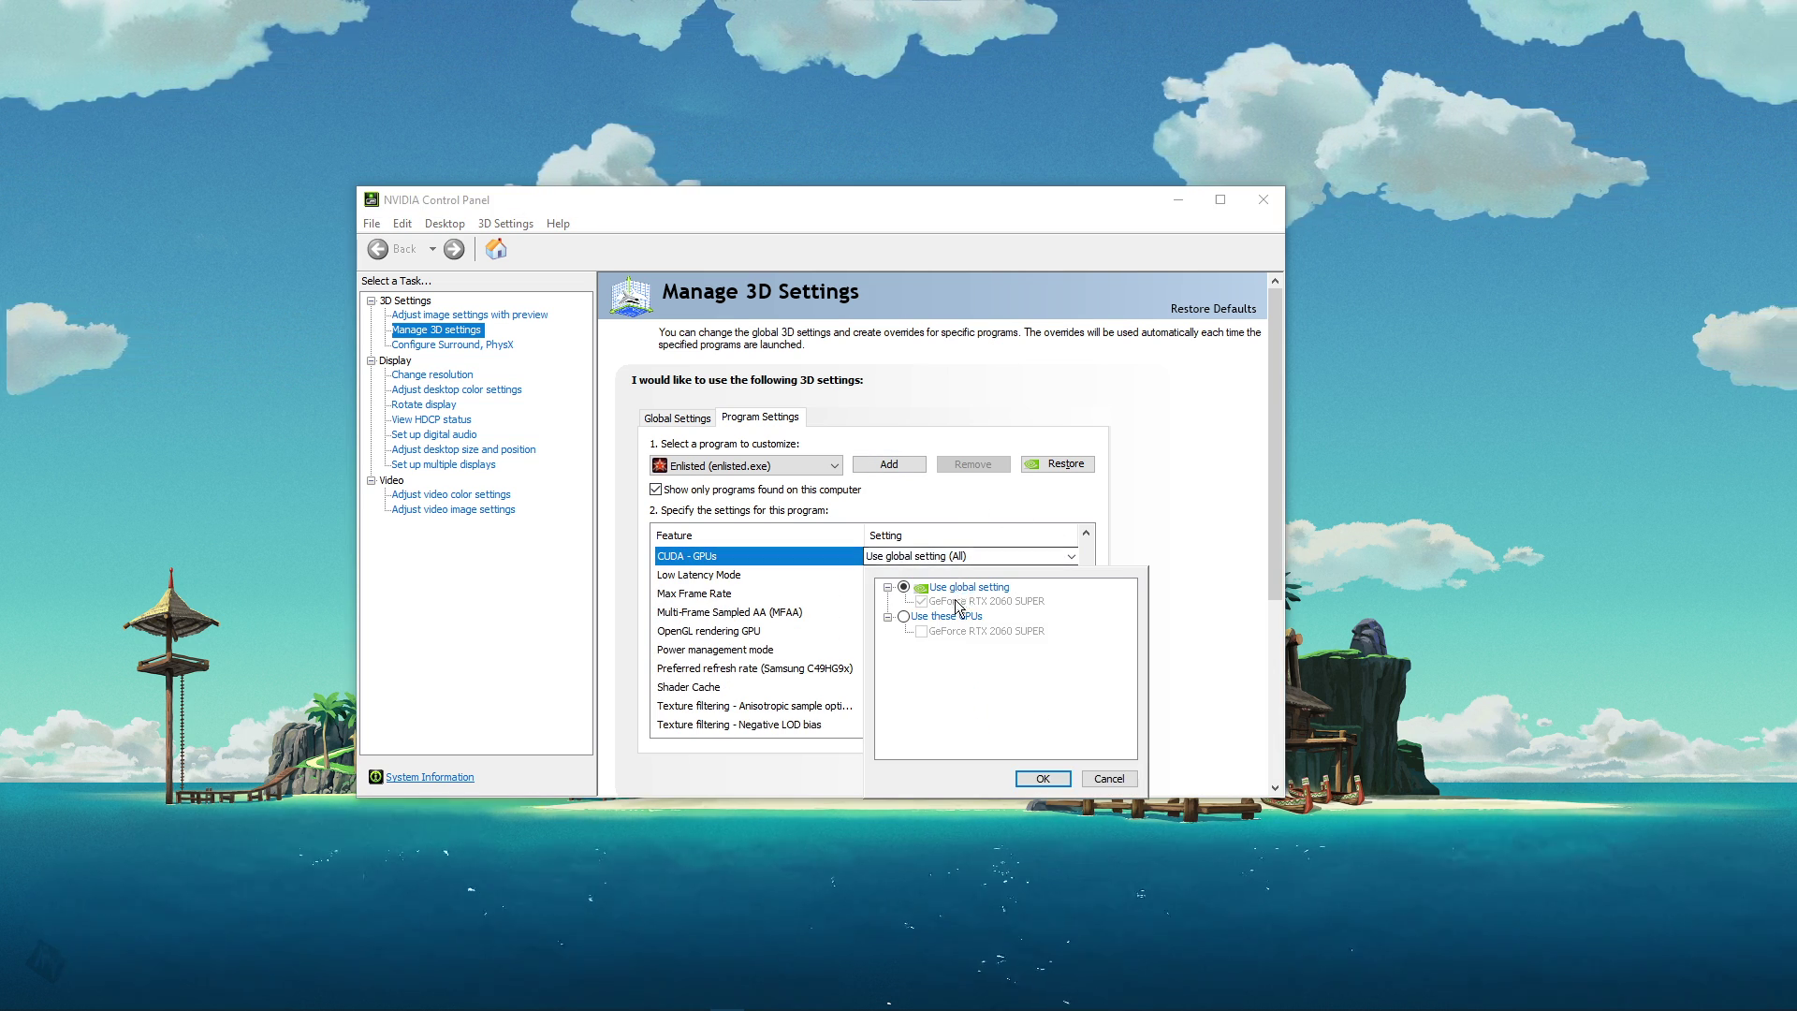
click(1054, 602)
click(1194, 609)
Set Enlisted's Power management mode to Prefer maximum performance and its Texture filtering - Quality to High performance.
drag(1086, 616, 1086, 627)
click(1000, 613)
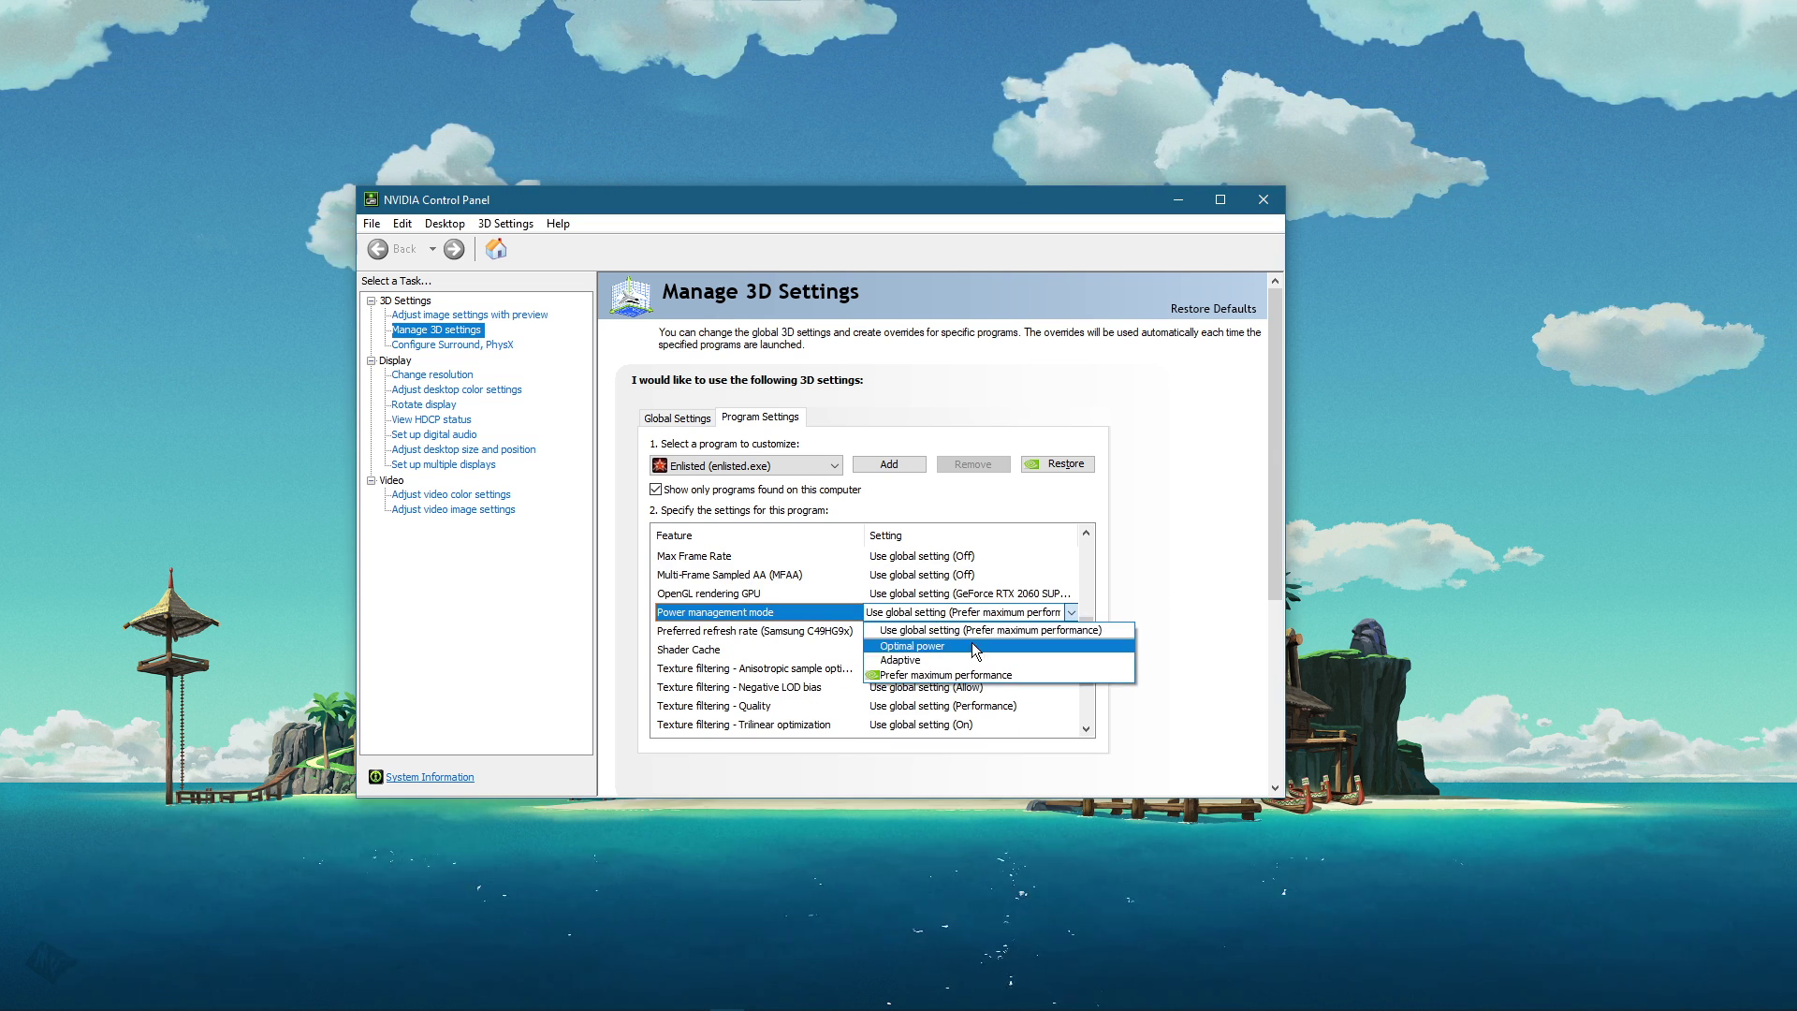
click(964, 676)
drag(1088, 621, 1075, 663)
click(1038, 668)
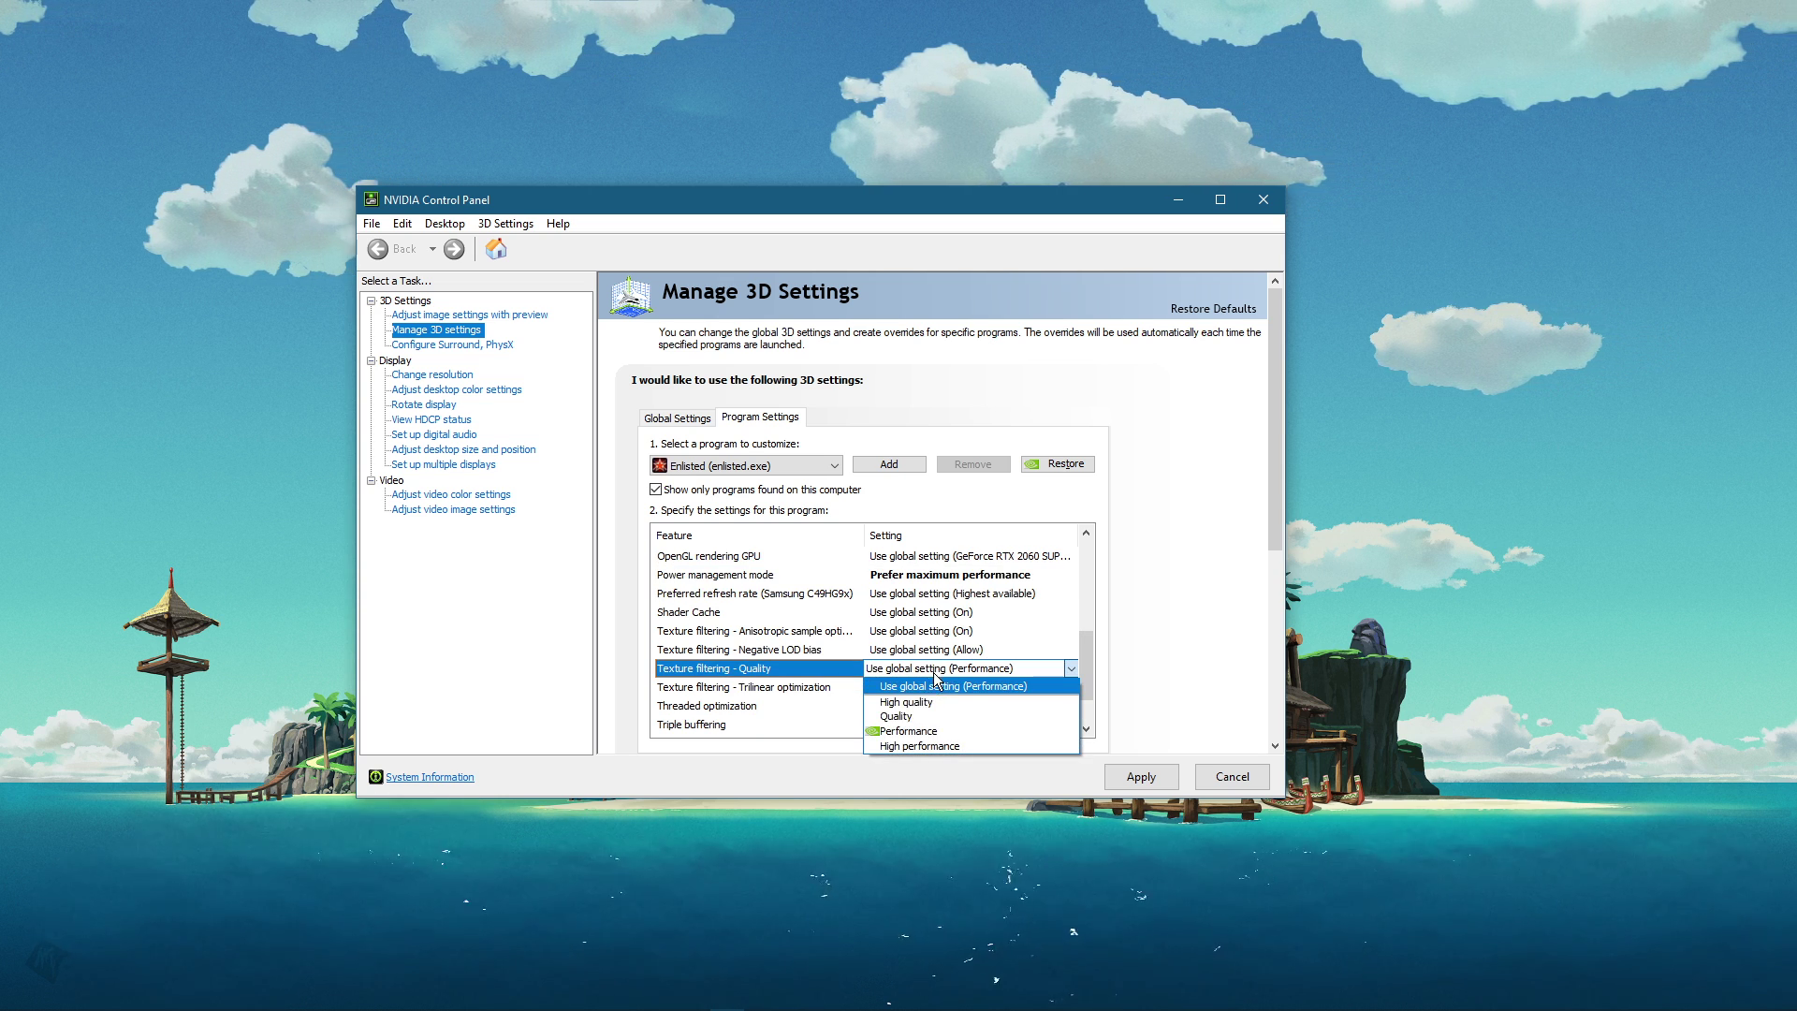
click(976, 747)
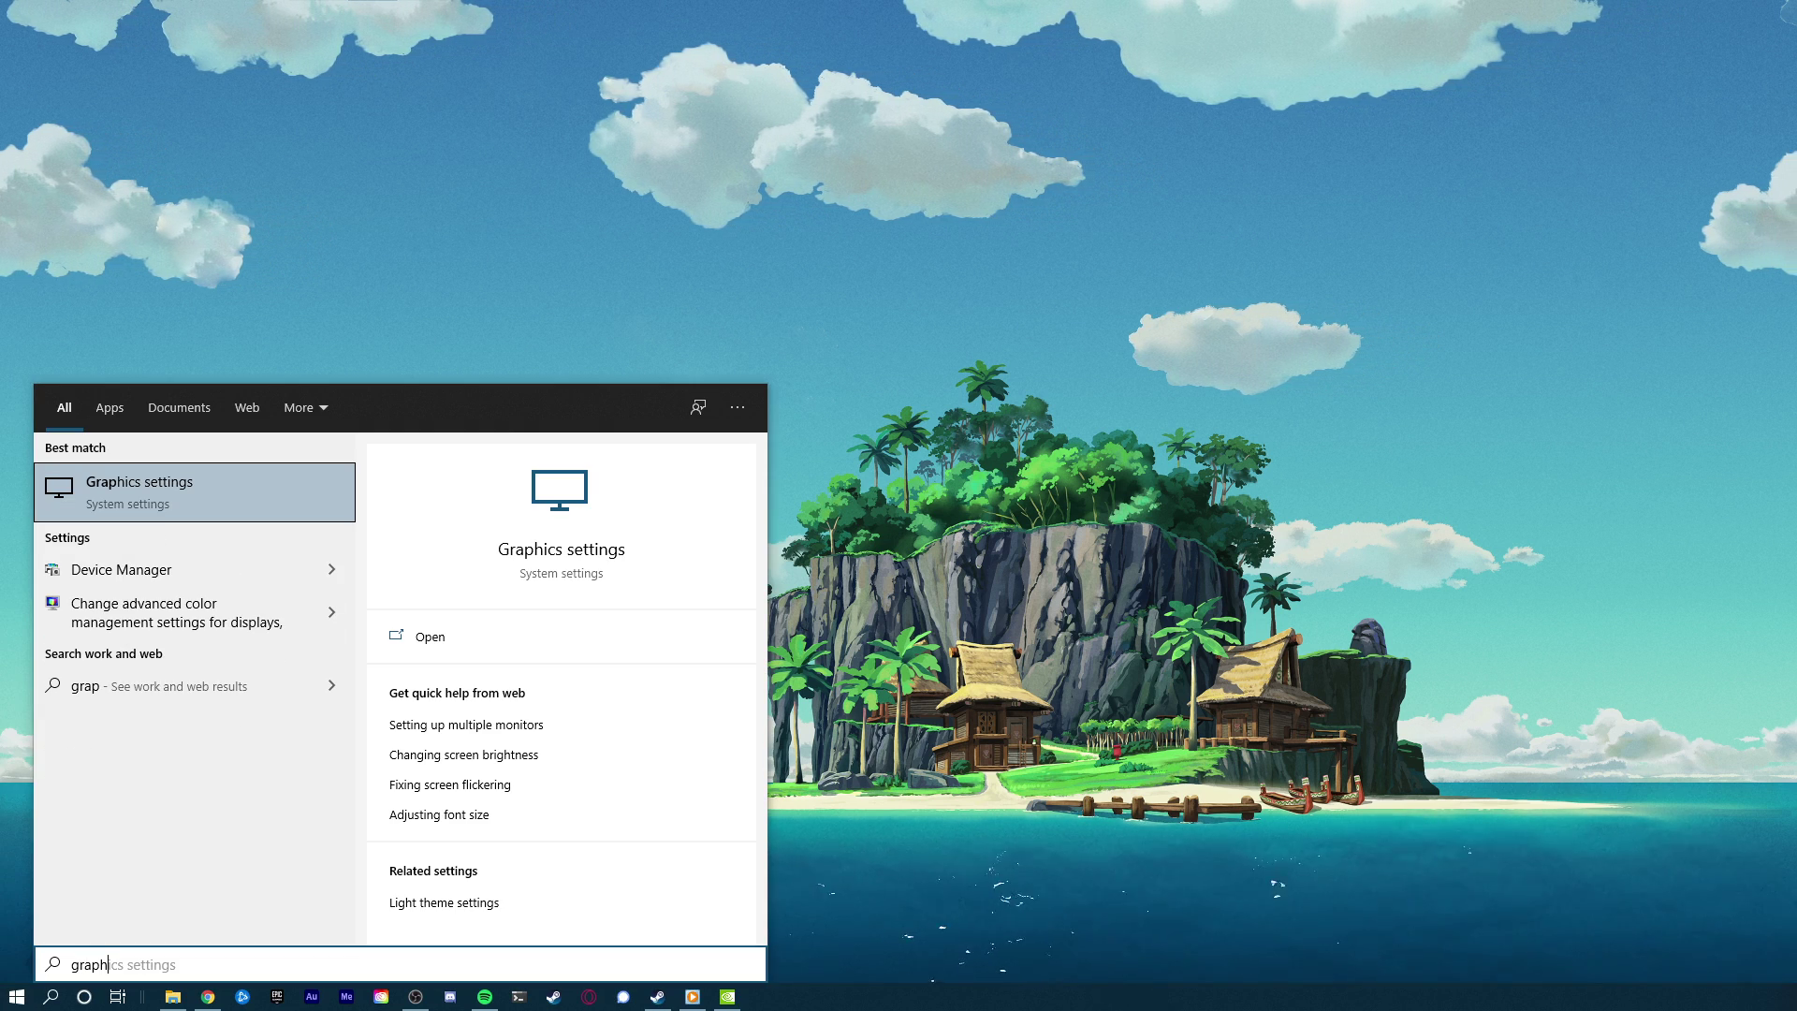
Open Graphics settings in Windows Settings and start browsing for a desktop app to set a graphics performance preference.
key(Return)
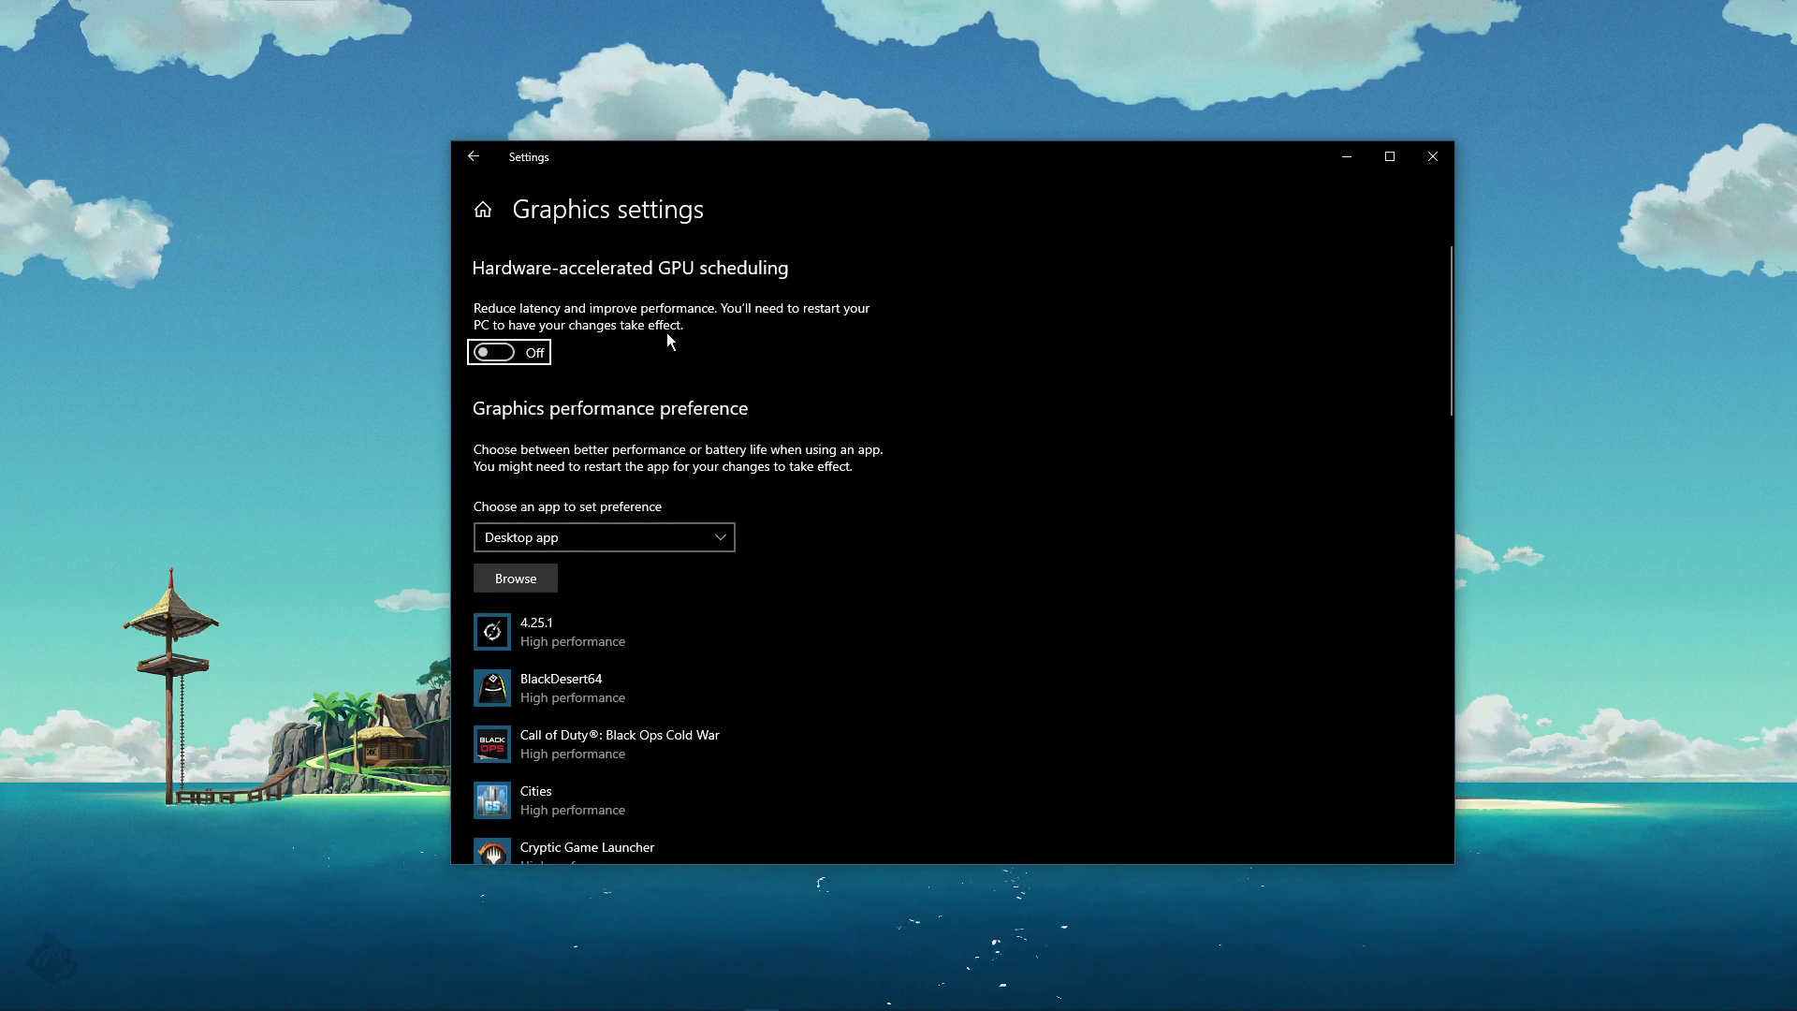
scroll(852, 371, down, 1)
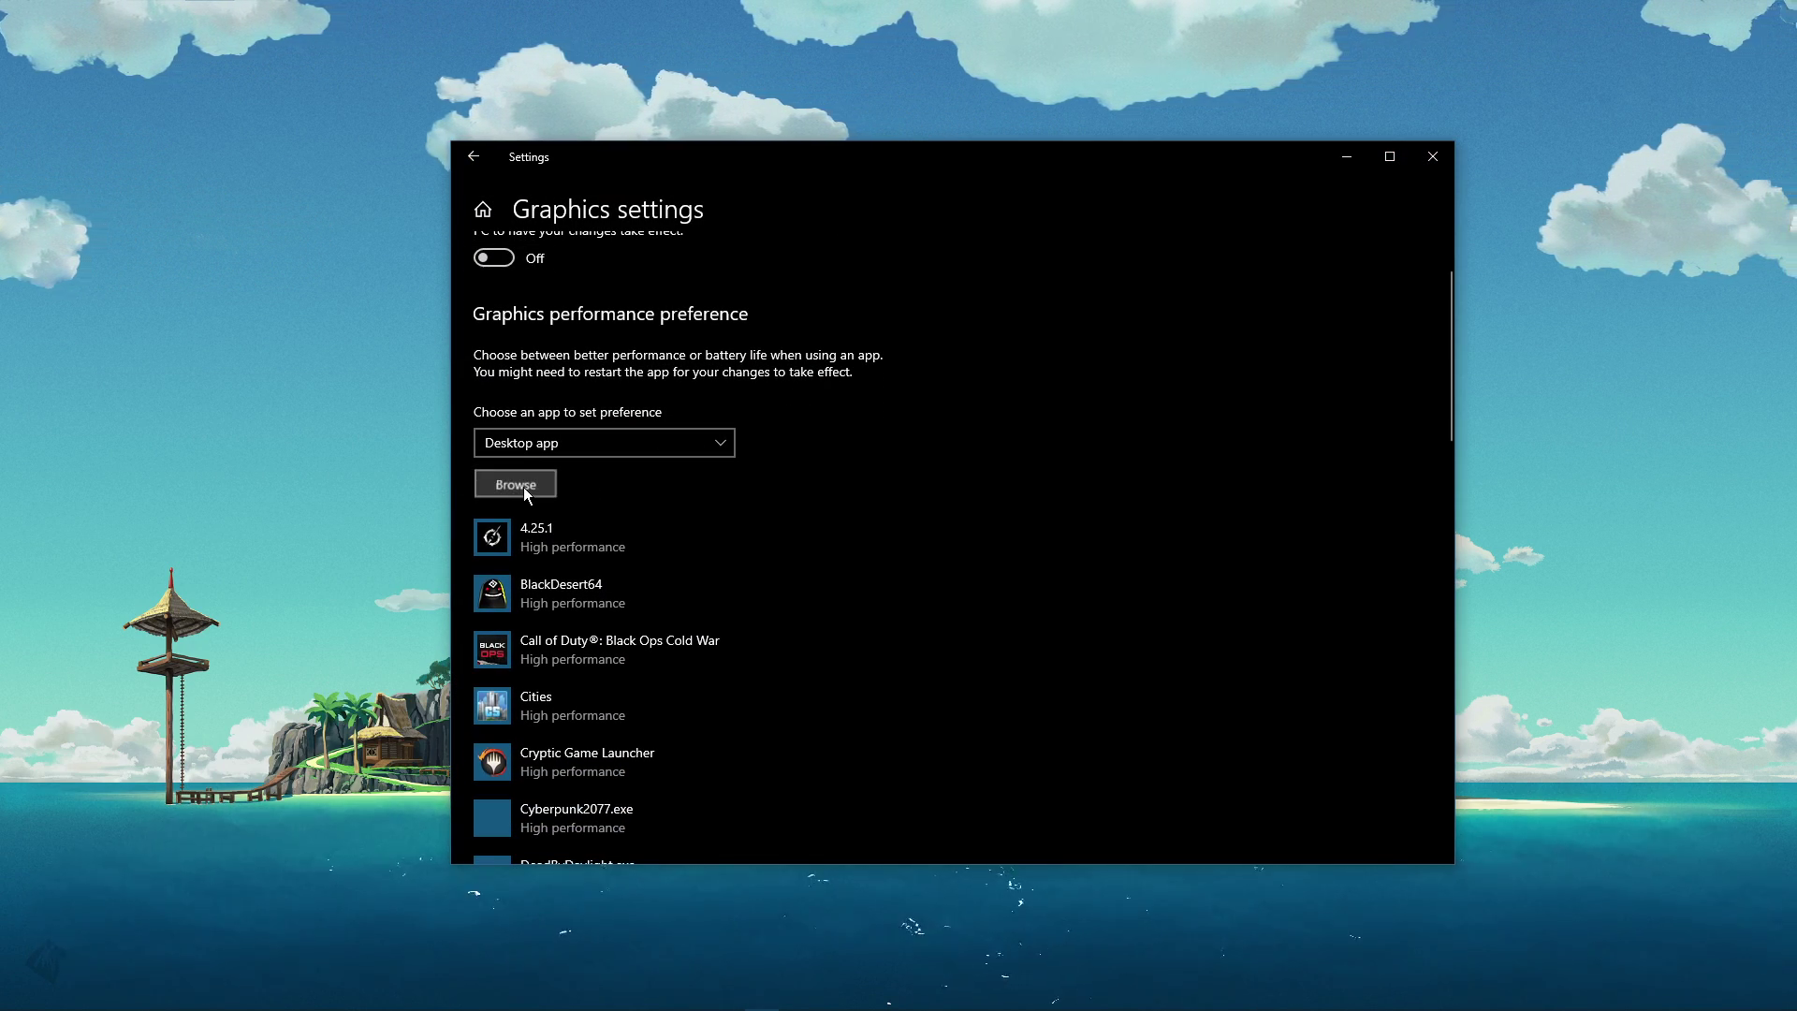
click(524, 485)
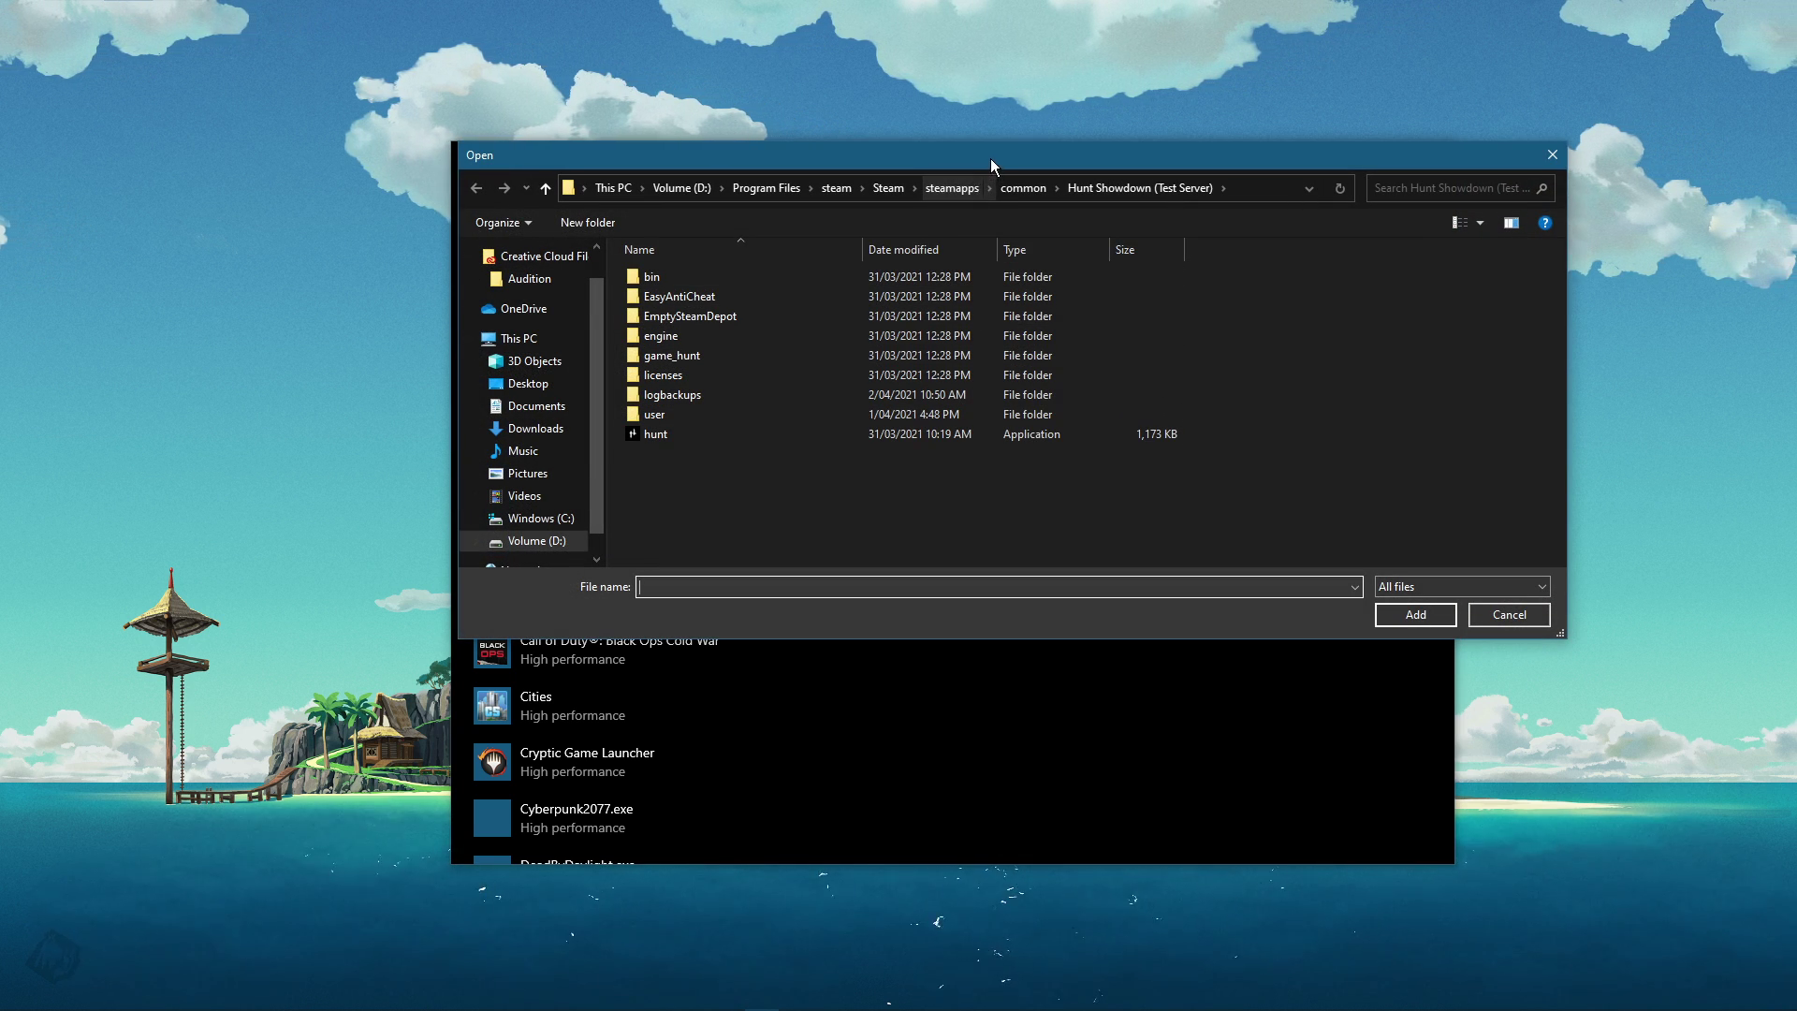
drag(991, 157, 891, 173)
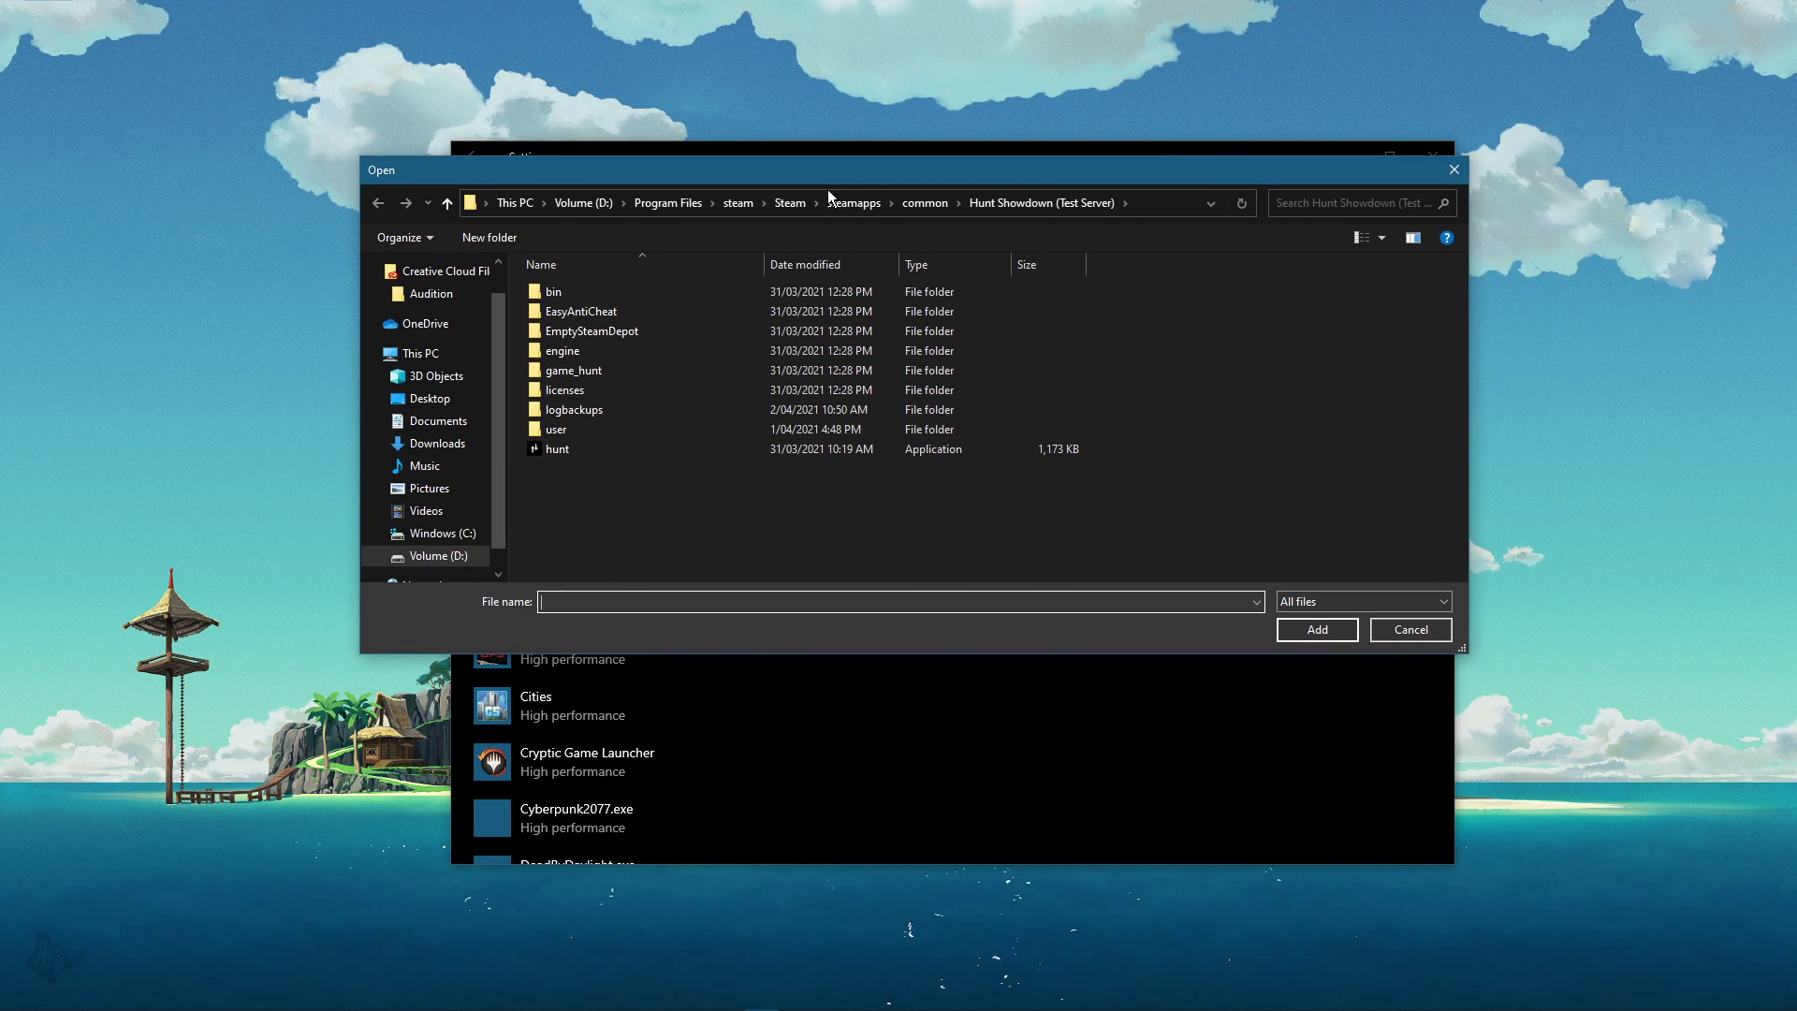
Add the enlisted application from D:\Program Files (x86)\Enlisted\win64 to the graphics performance preference list.
click(597, 202)
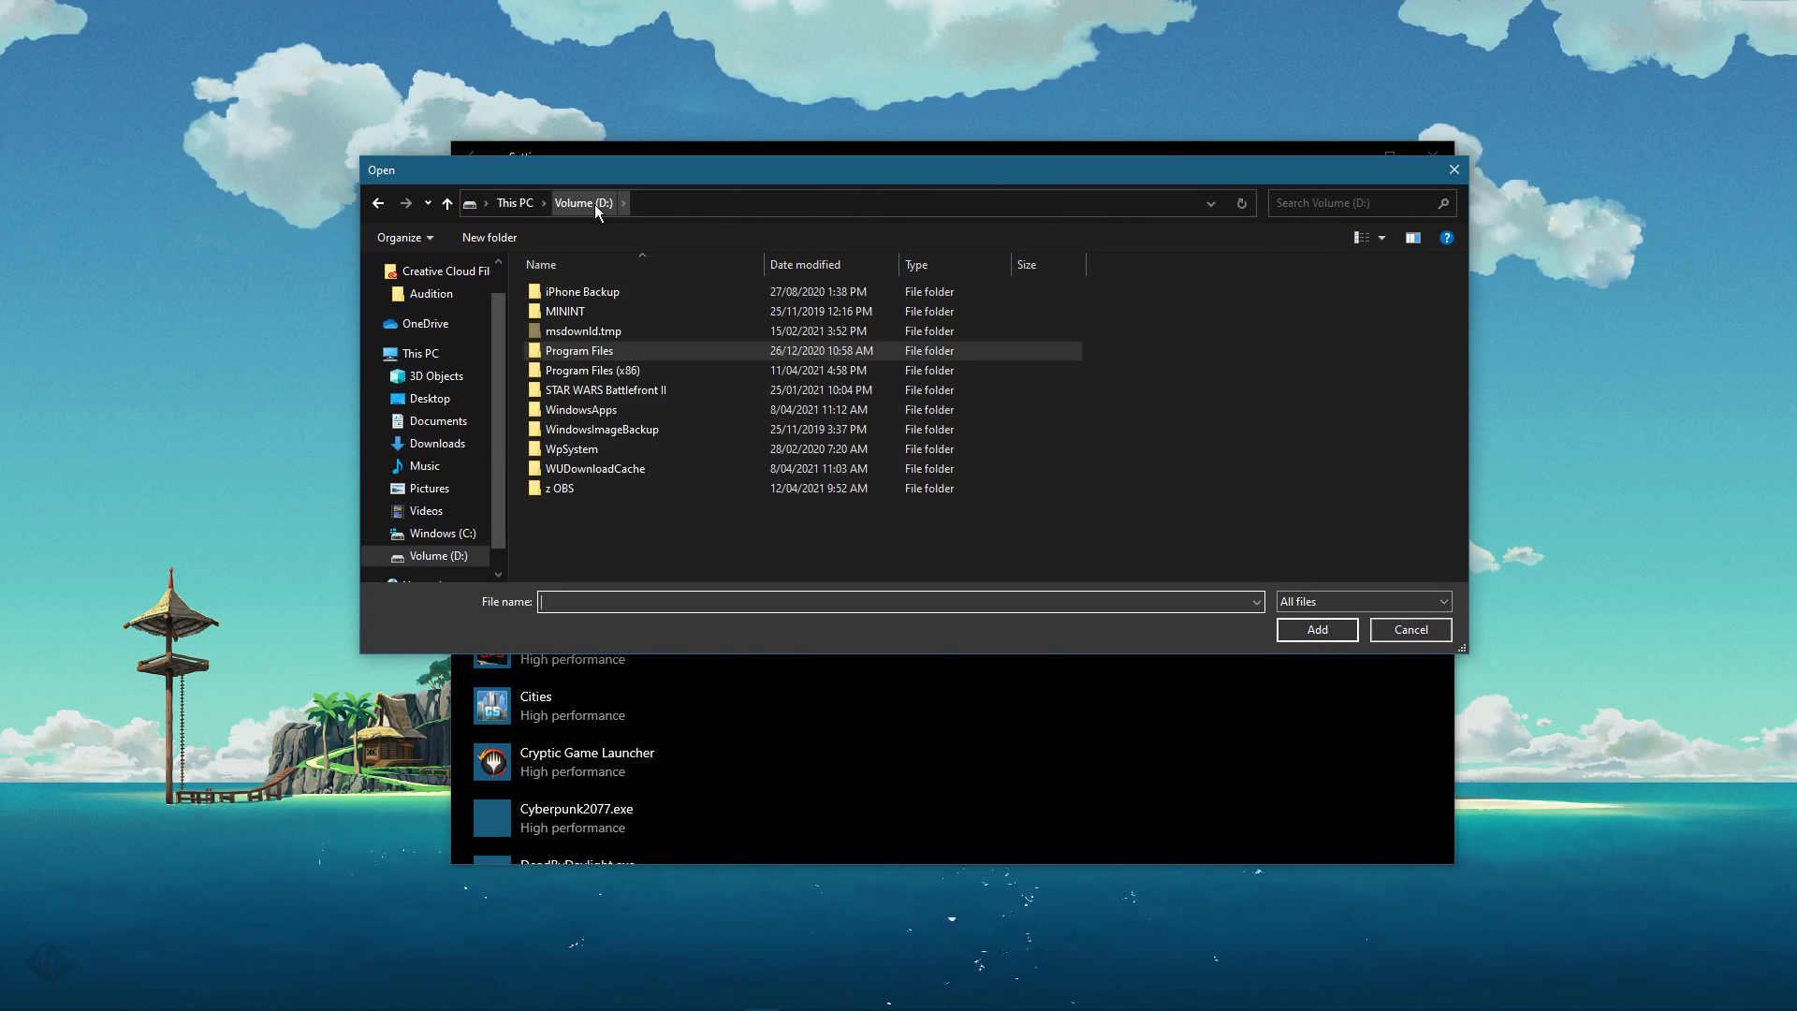
double_click(561, 370)
double_click(560, 368)
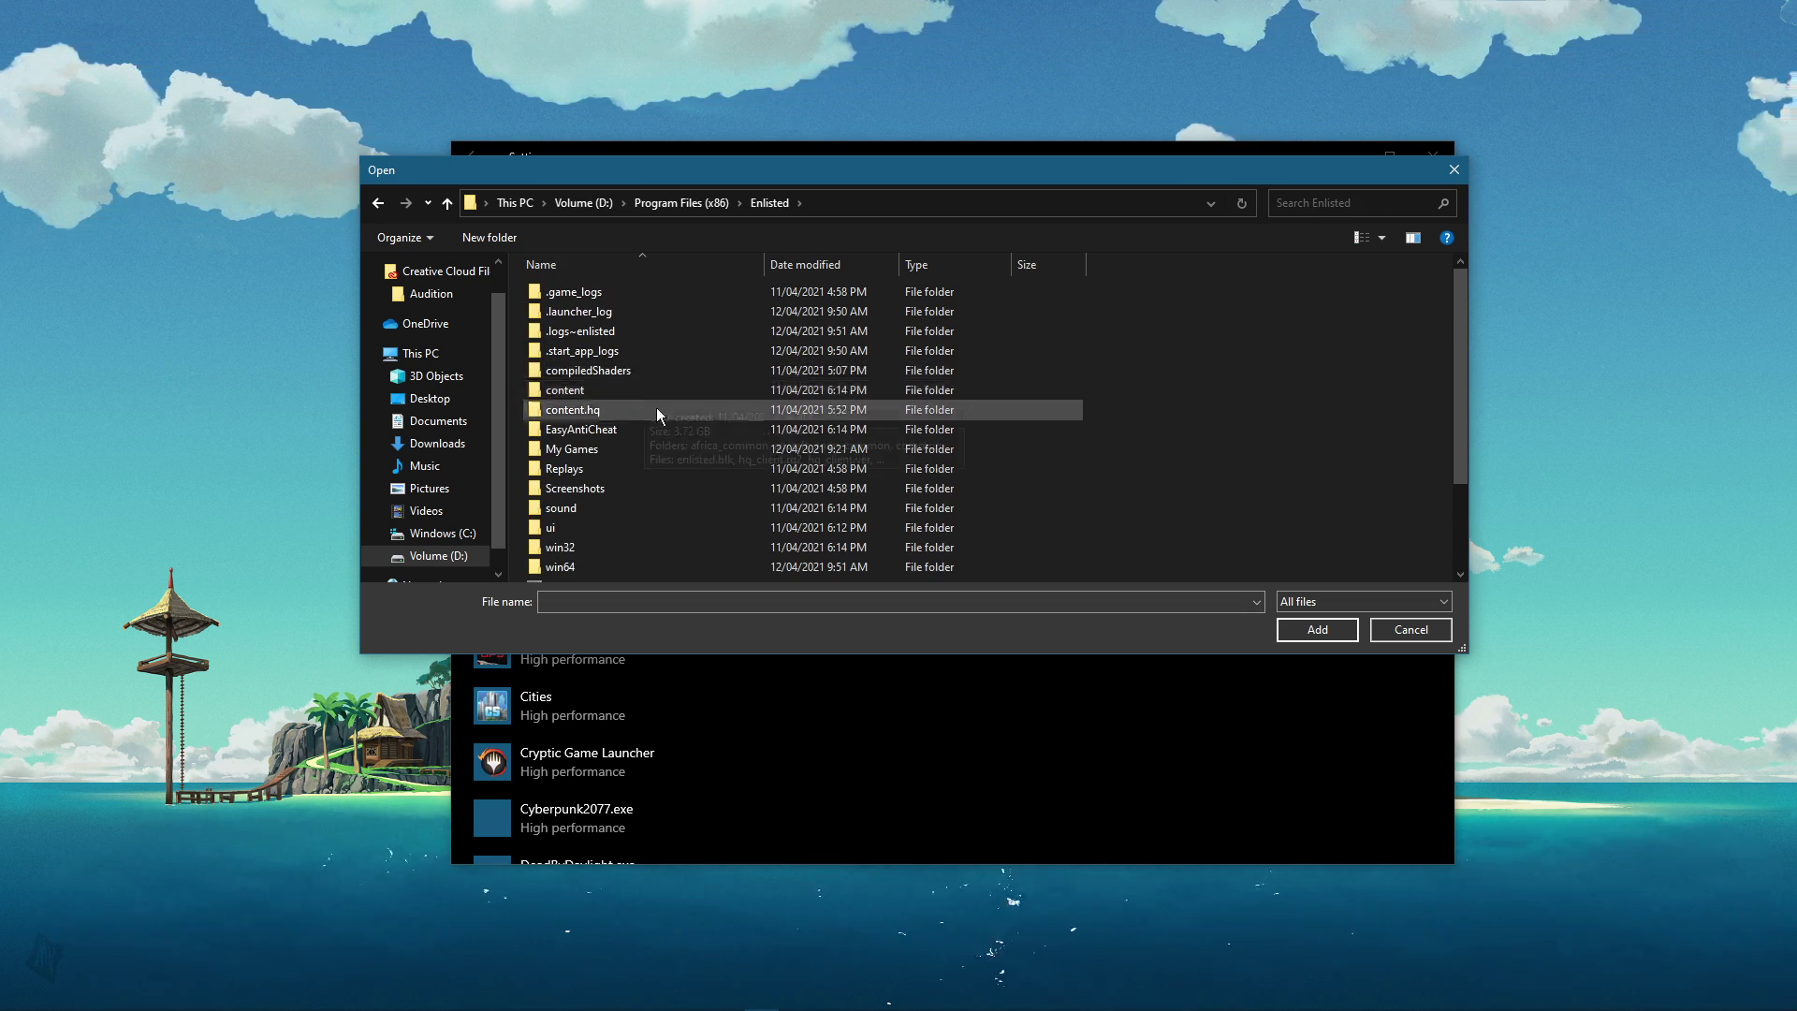
scroll(637, 487, down, 1)
double_click(591, 512)
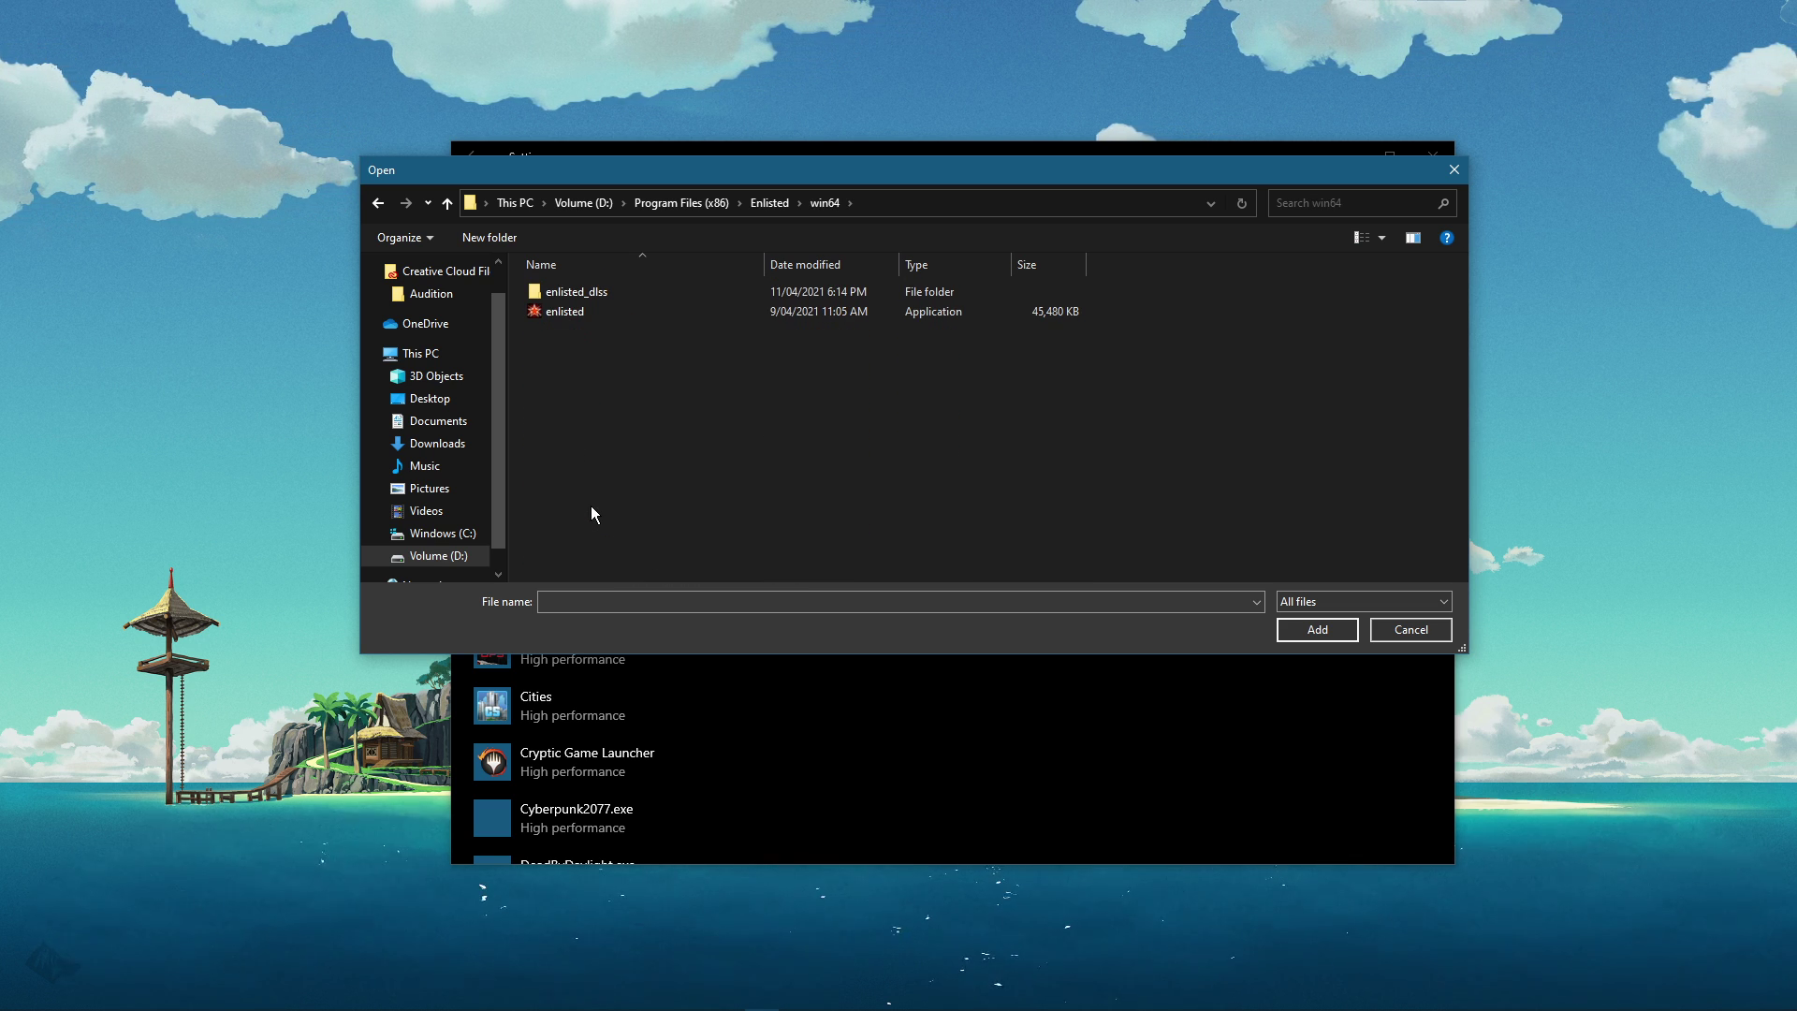
click(552, 312)
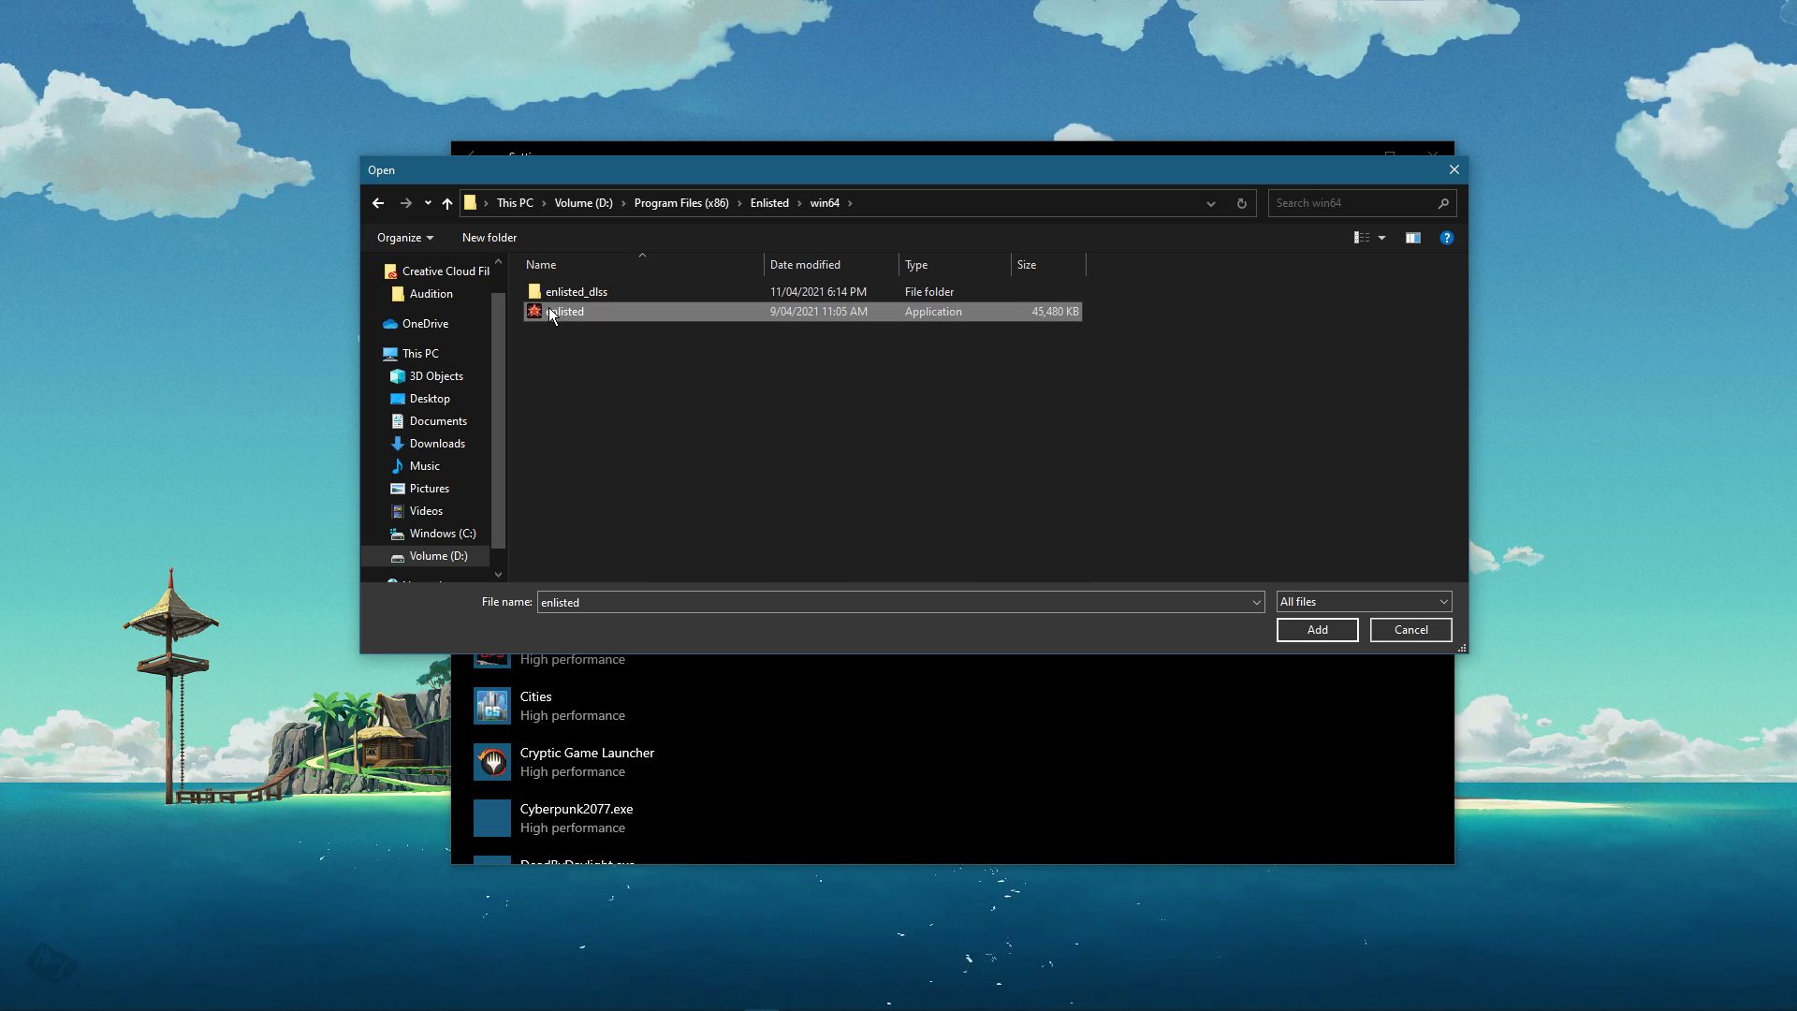
click(1317, 629)
Set the graphics preference of Enlisted Client to High performance and save it.
scroll(1183, 552, down, 4)
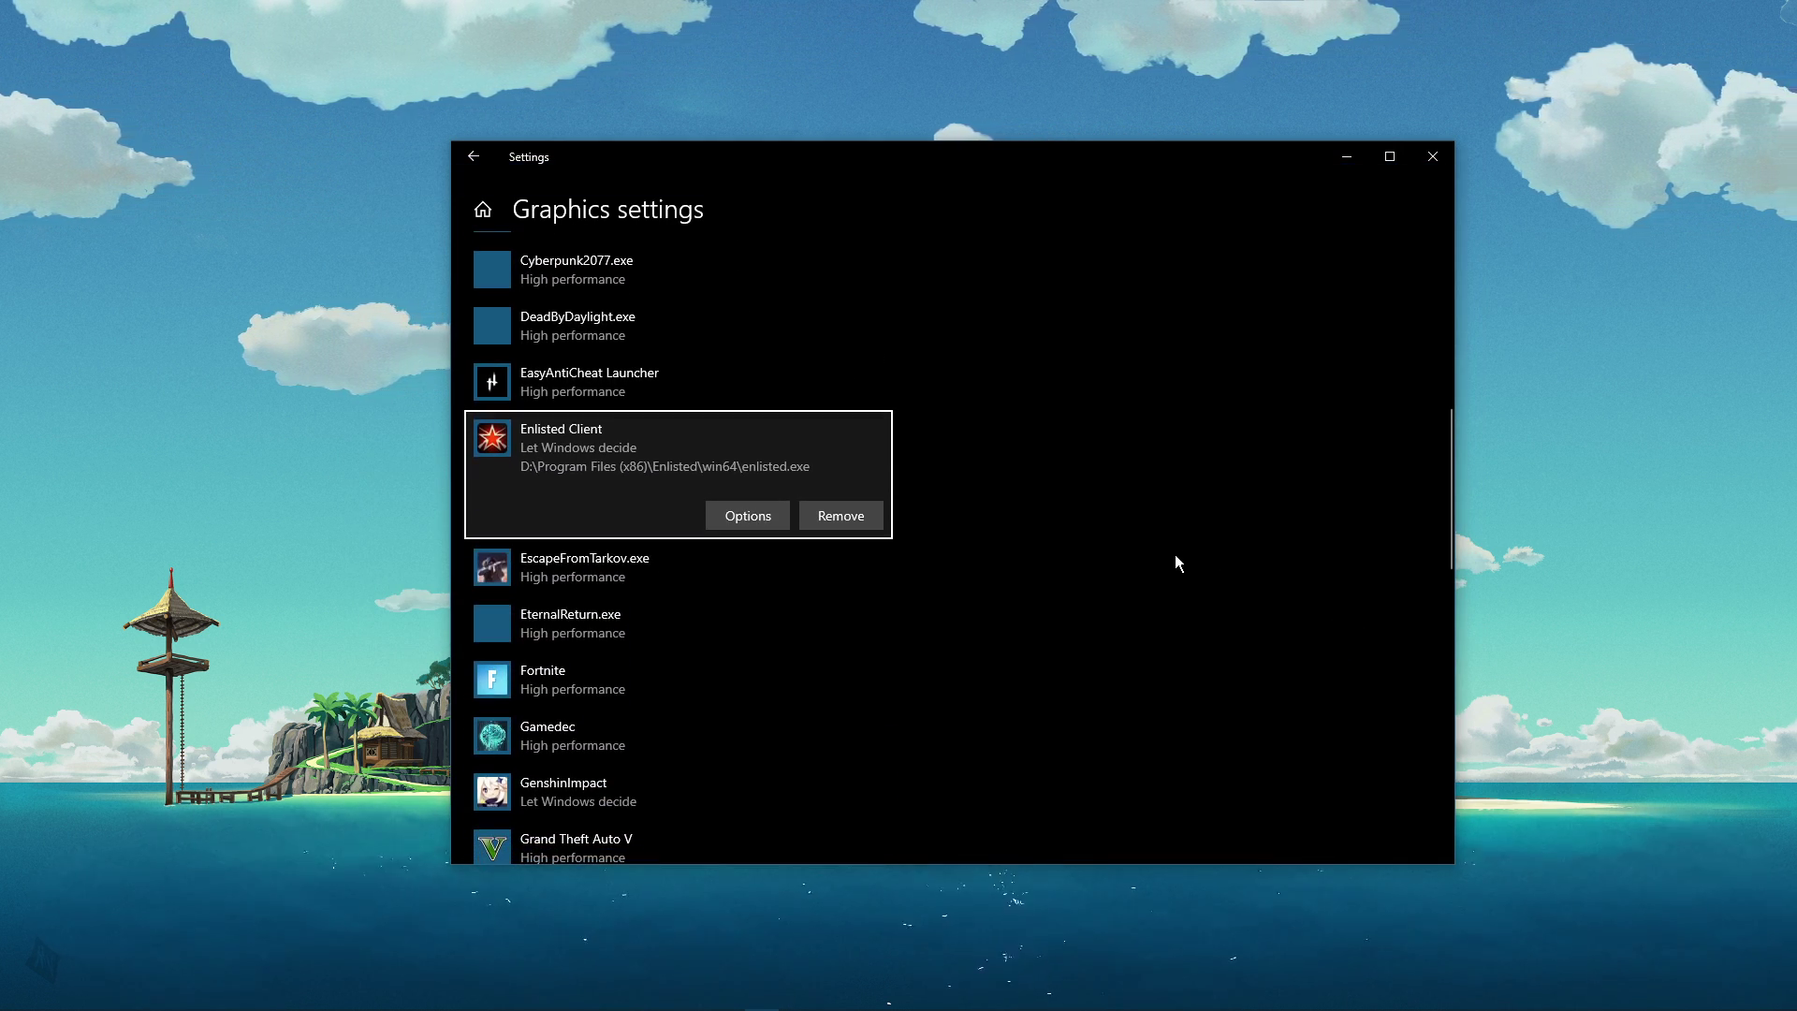
click(768, 520)
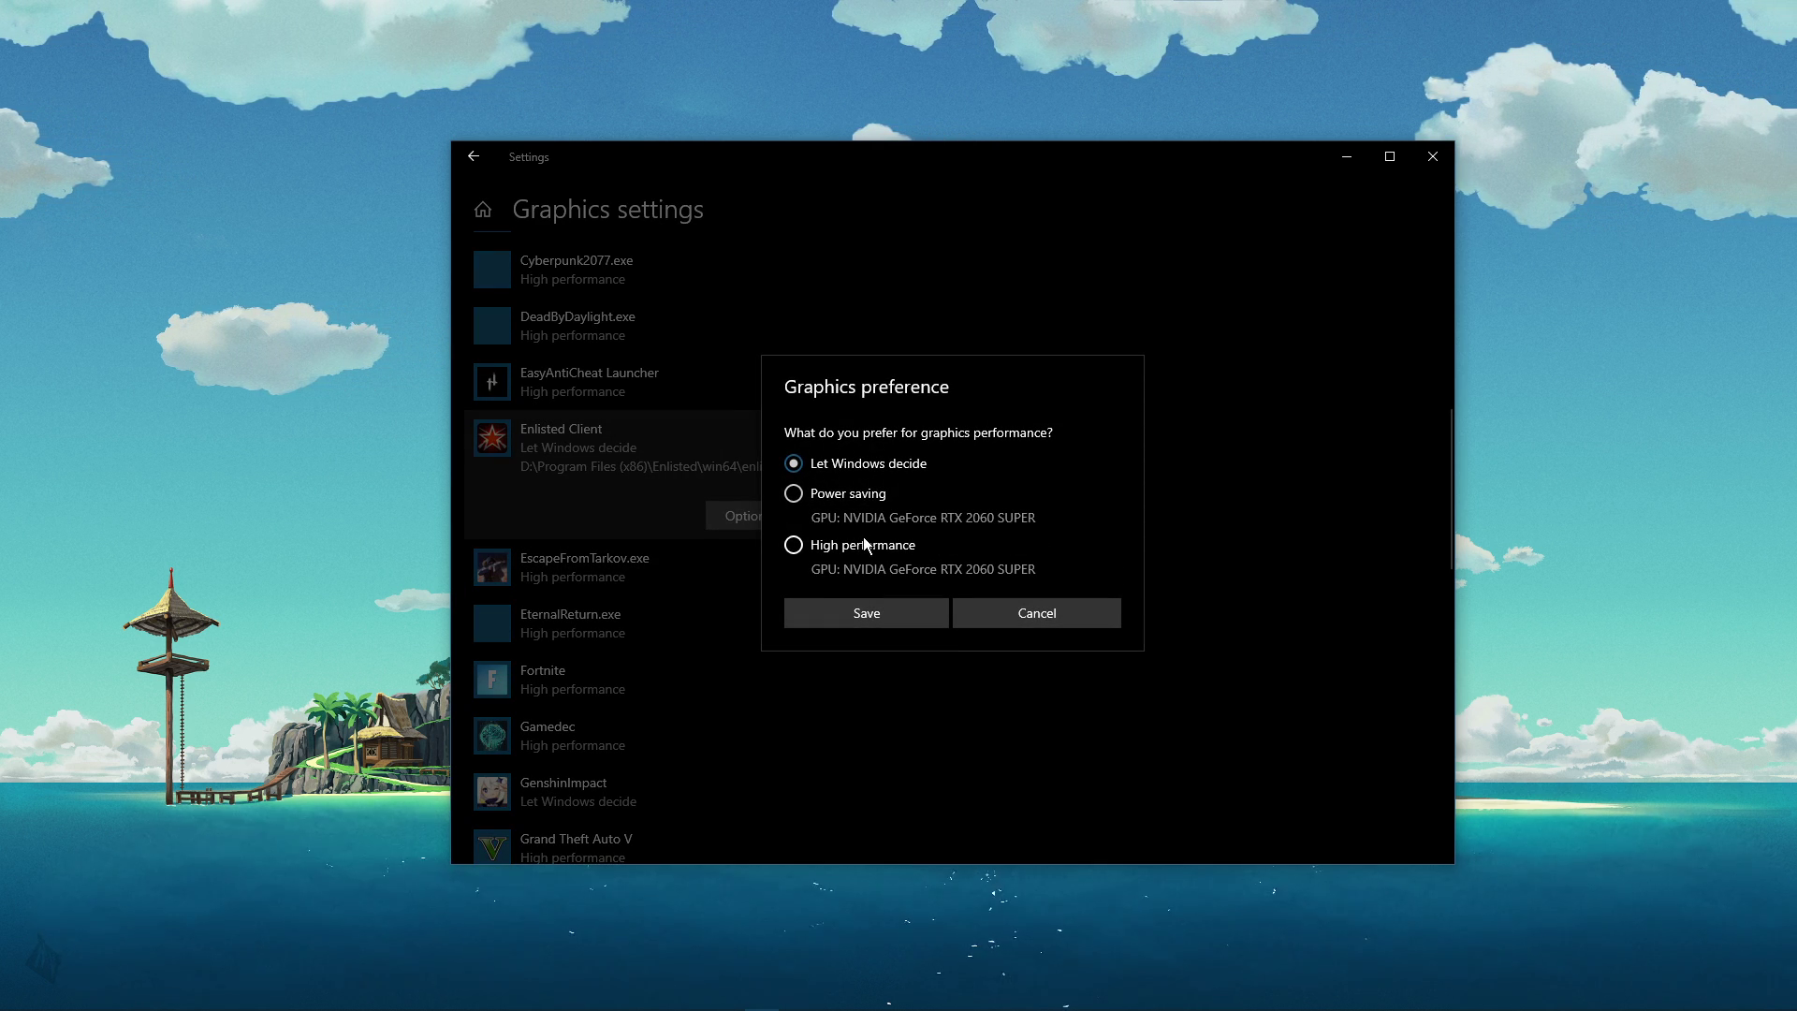
click(829, 614)
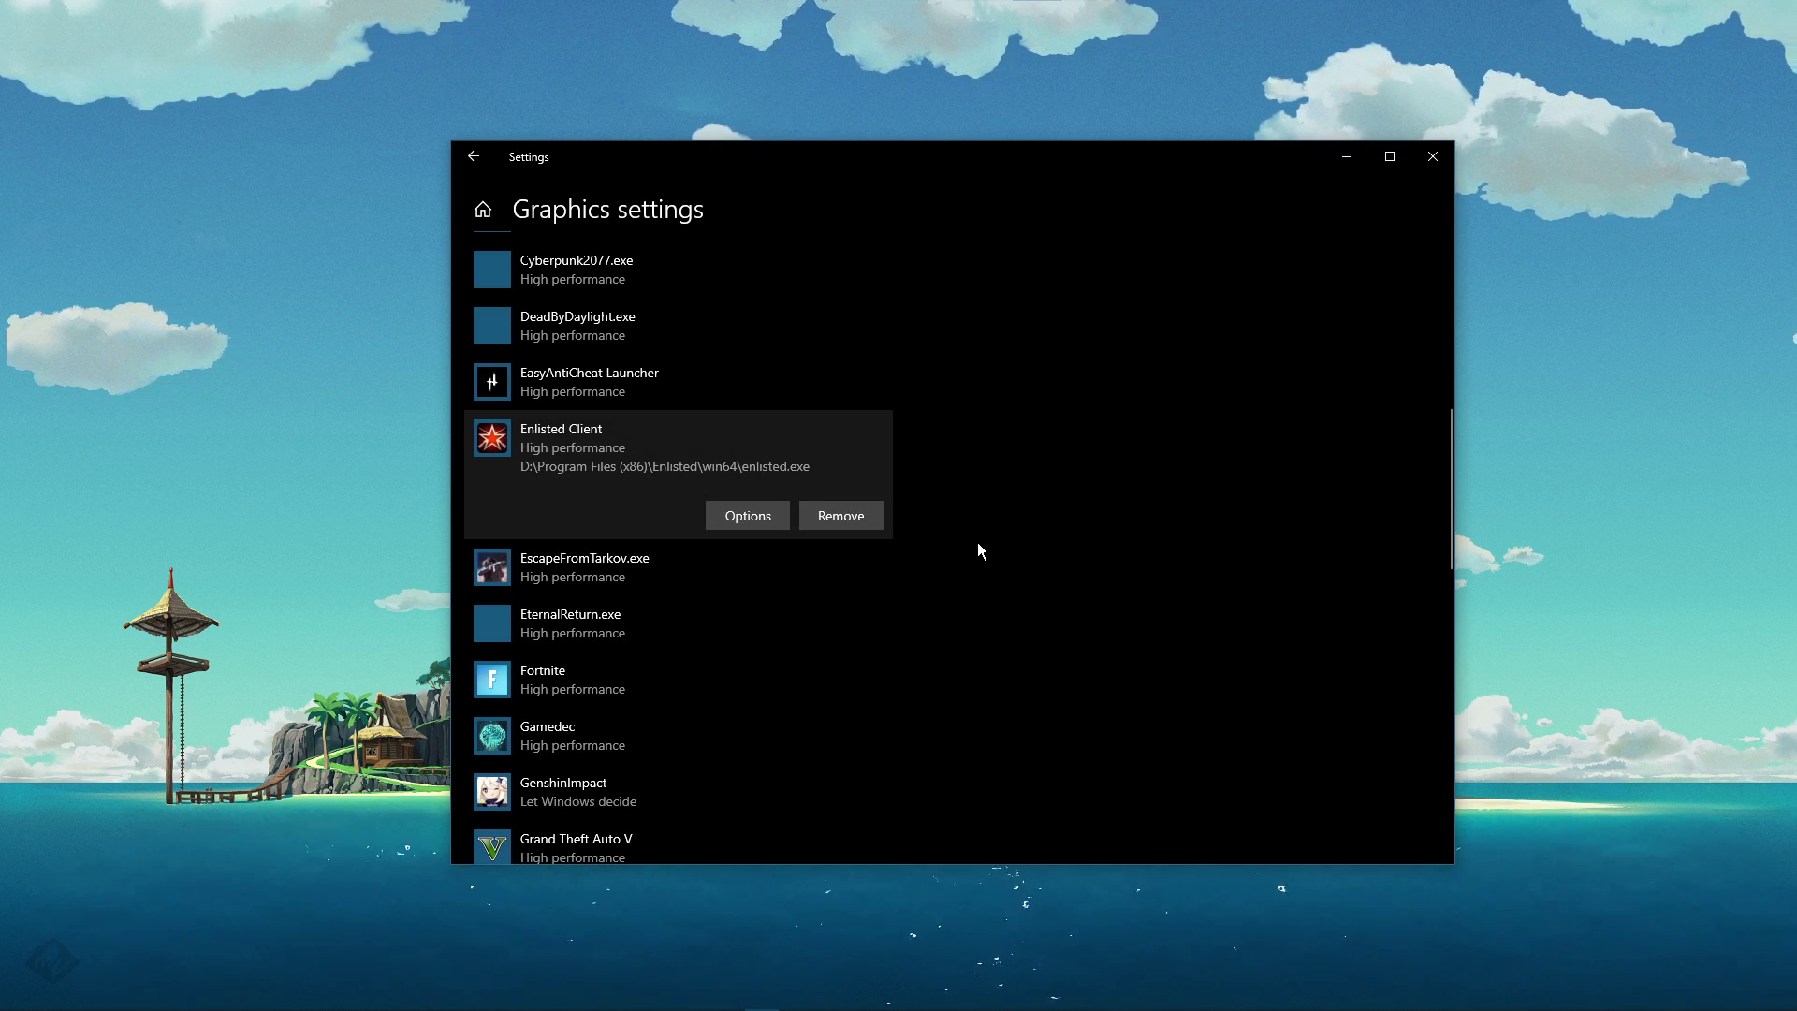
scroll(980, 550, down, 10)
scroll(980, 551, up, 5)
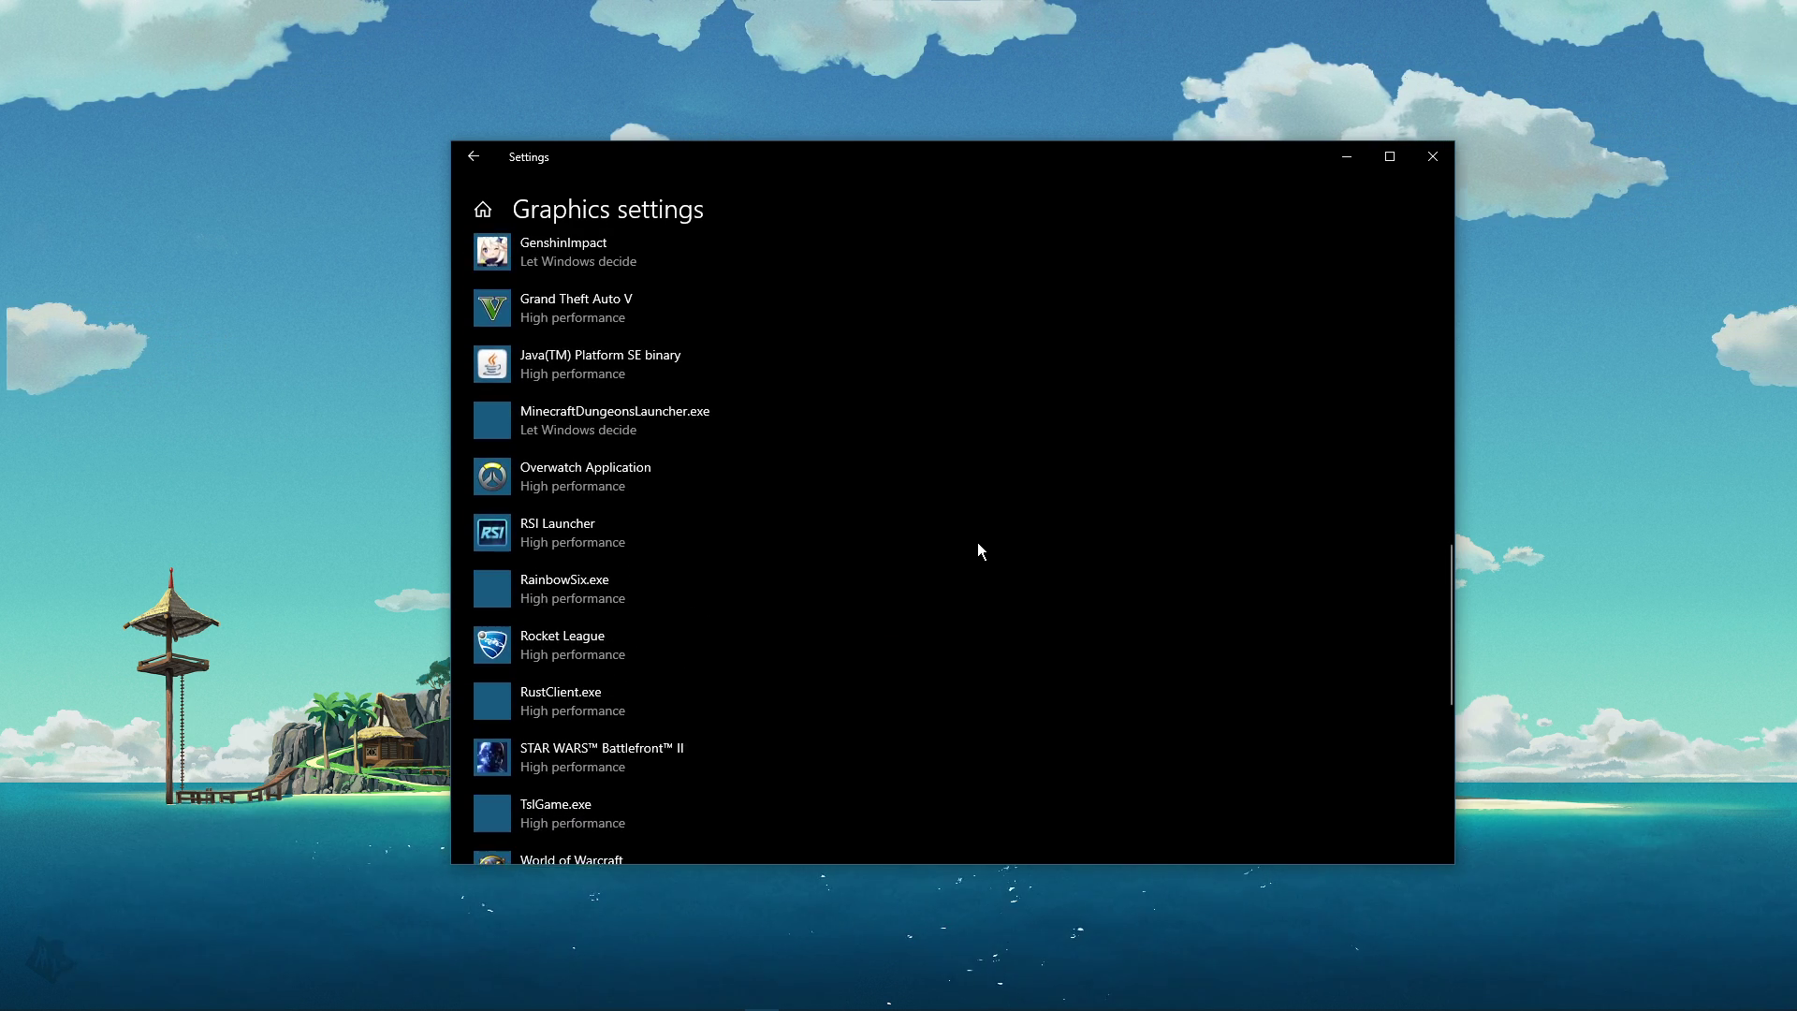
scroll(981, 550, up, 10)
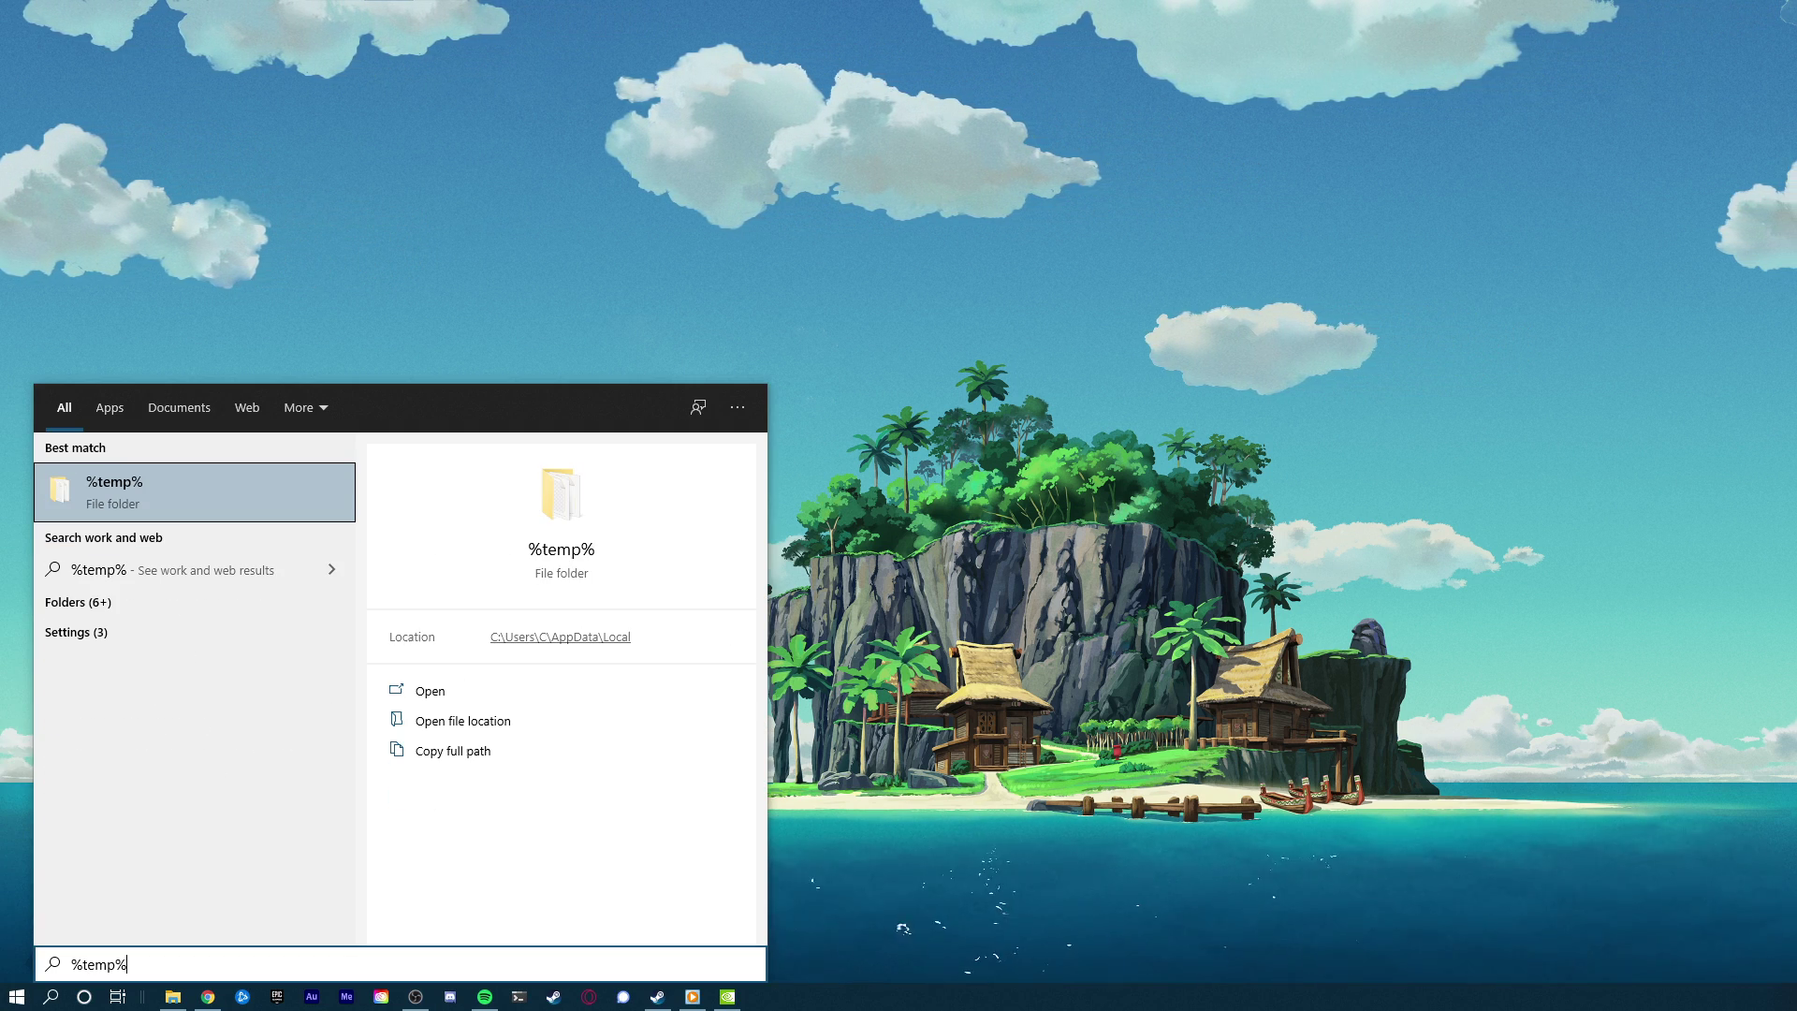
Open the %temp% folder in File Explorer and delete all of its contents, skipping the file in use.
key(Return)
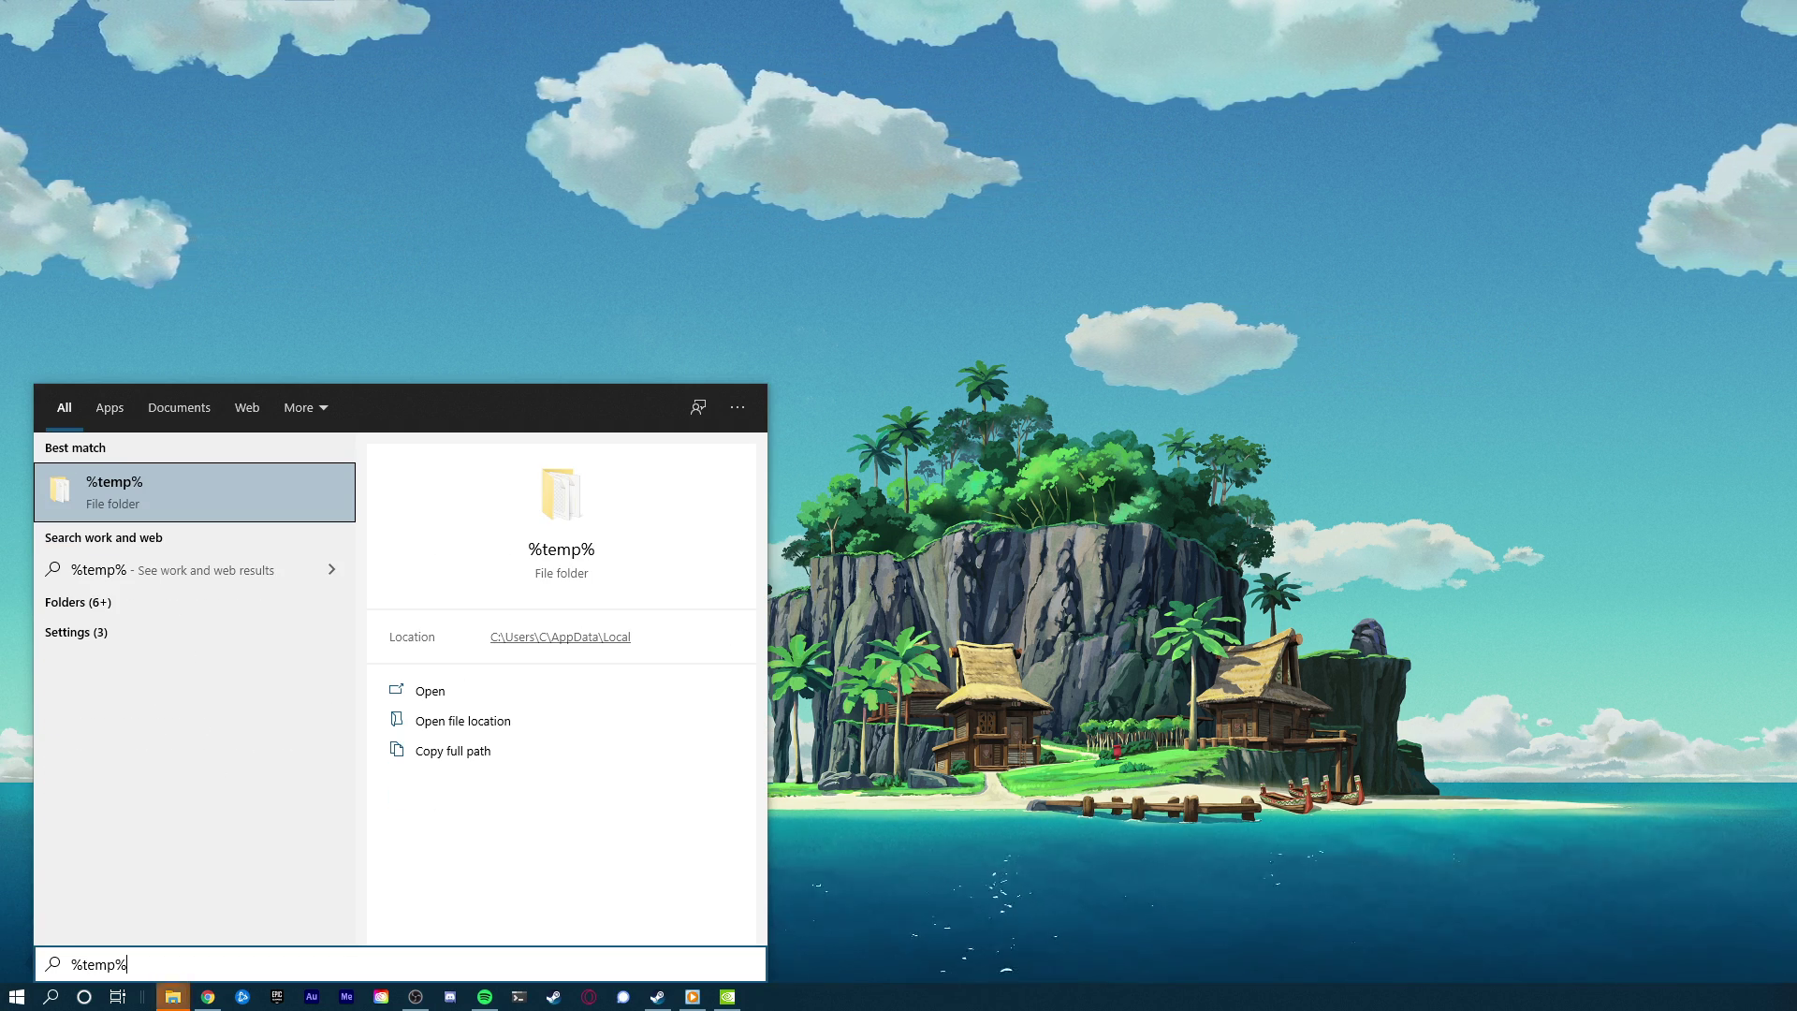
drag(1685, 148, 712, 138)
key(ctrl+a)
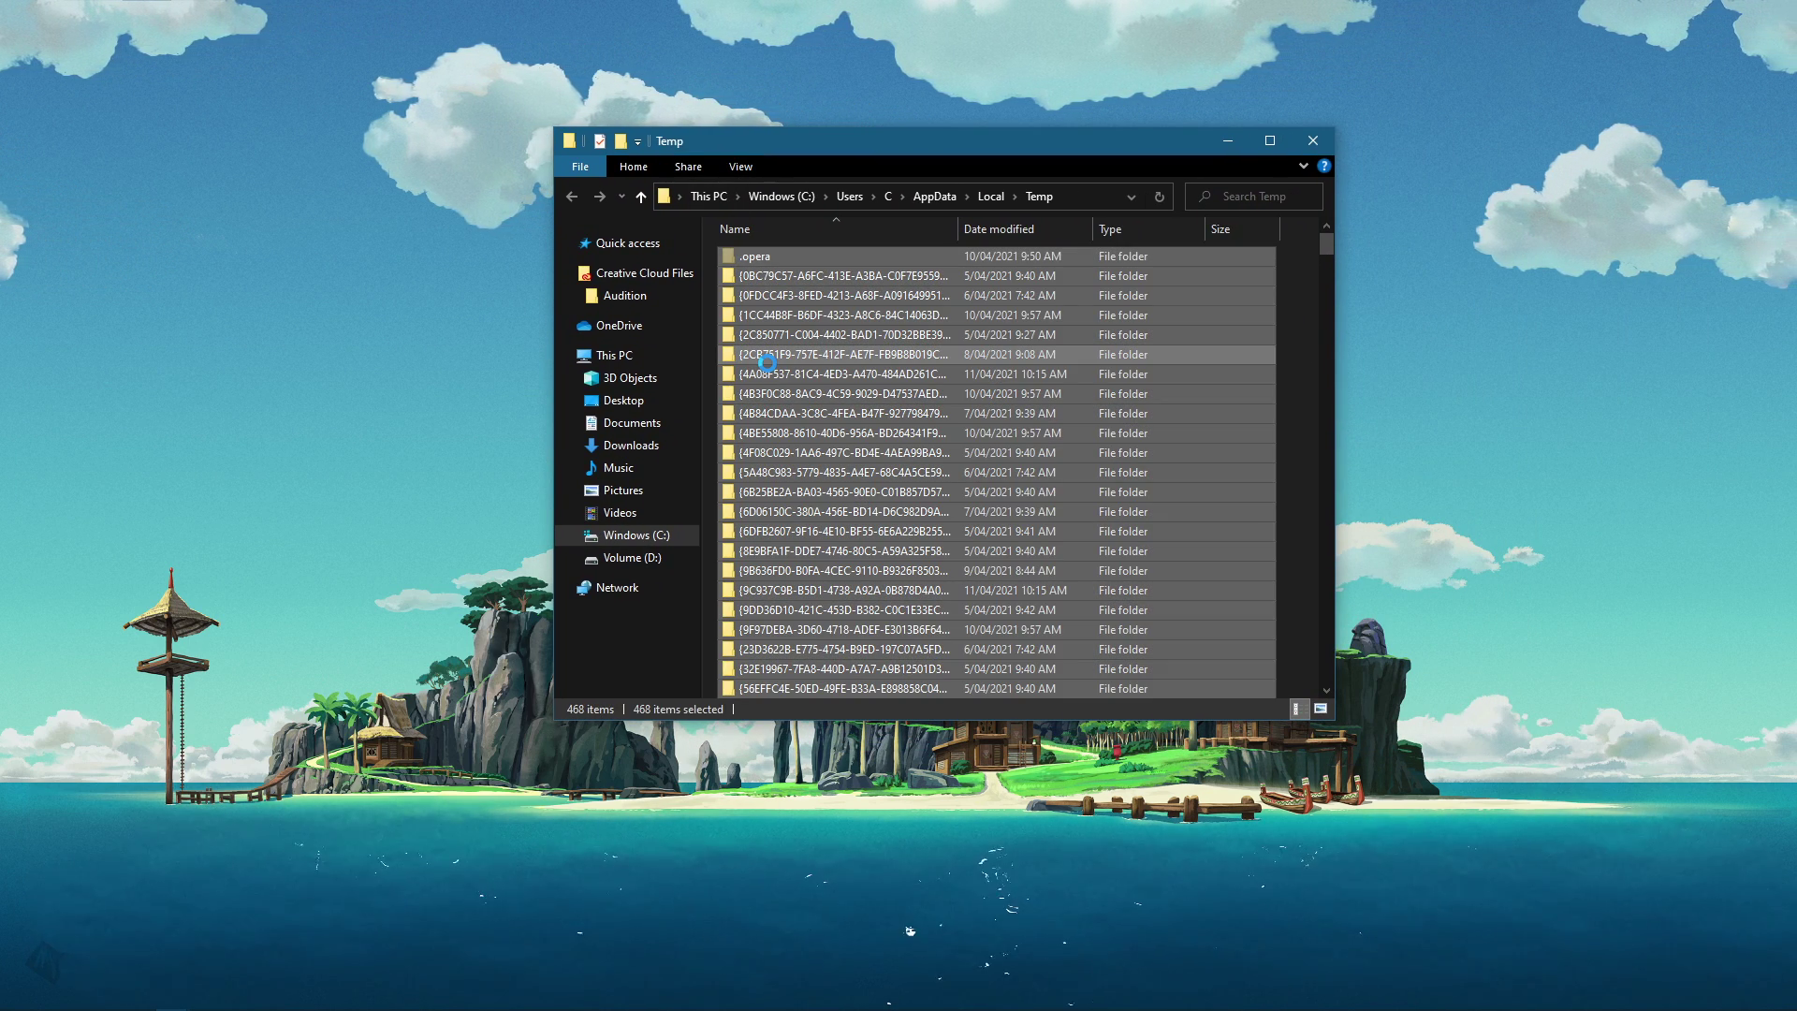
right_click(767, 362)
click(571, 636)
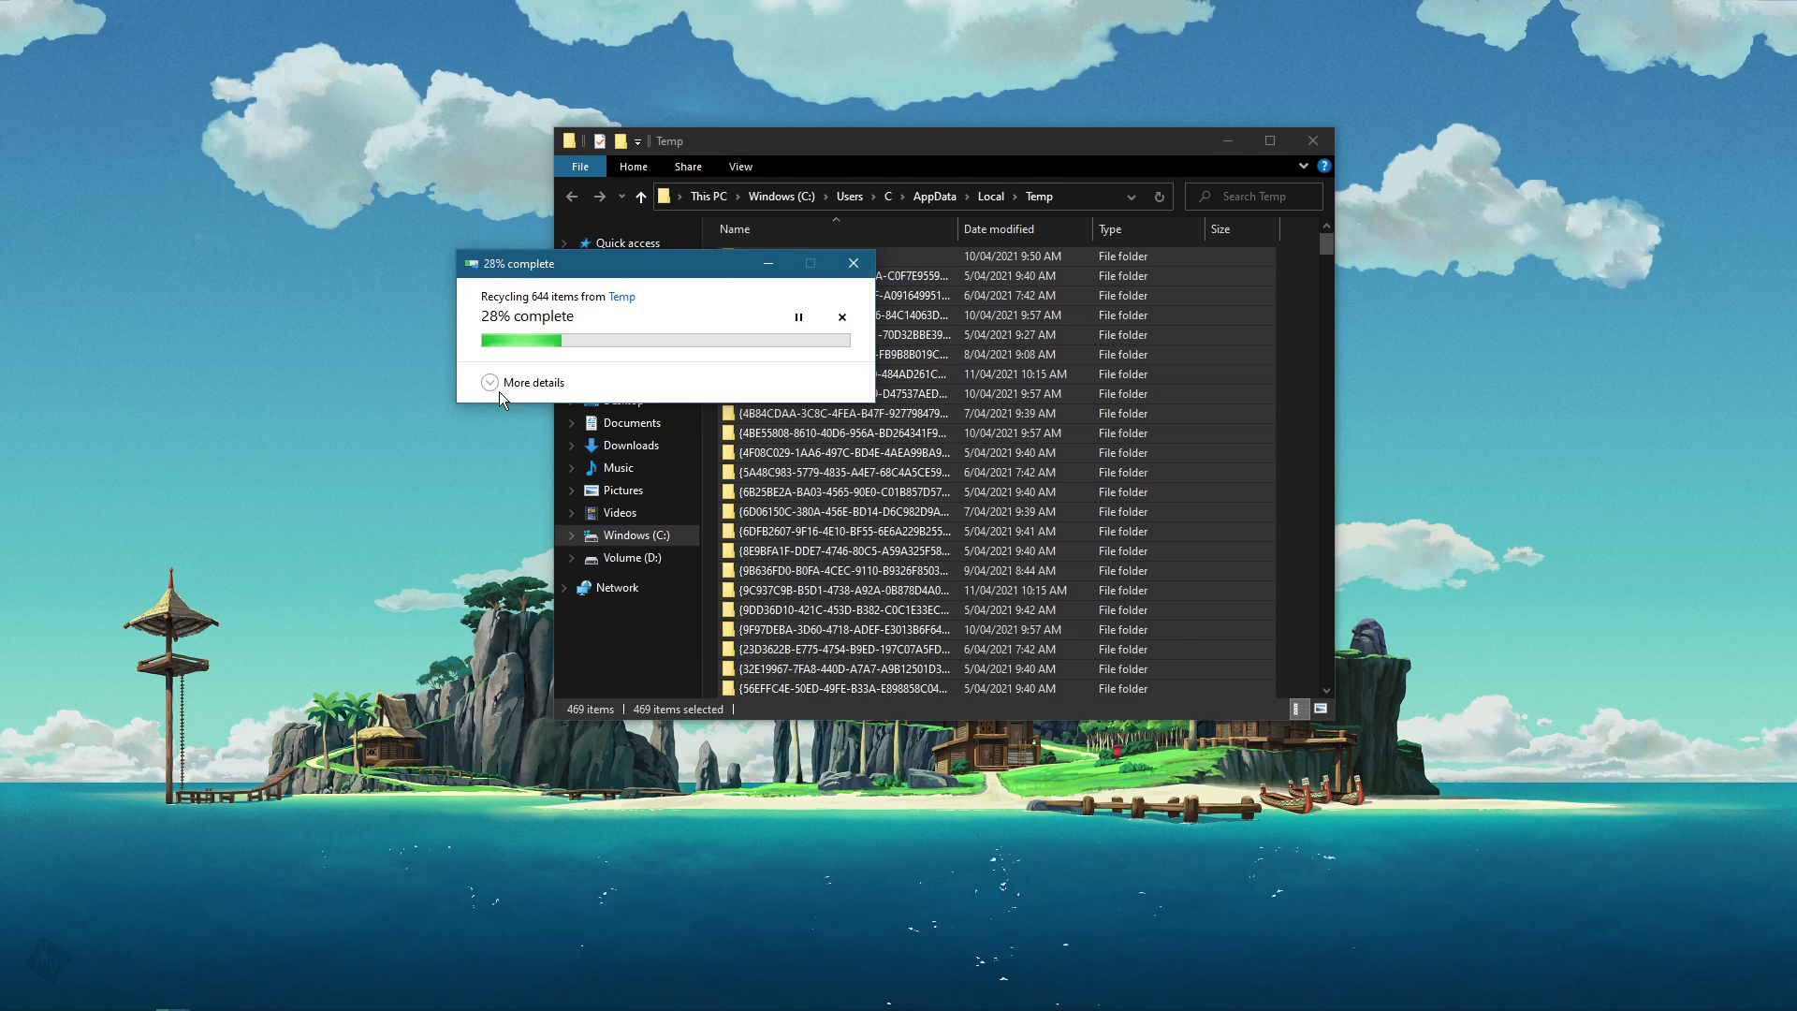
click(486, 381)
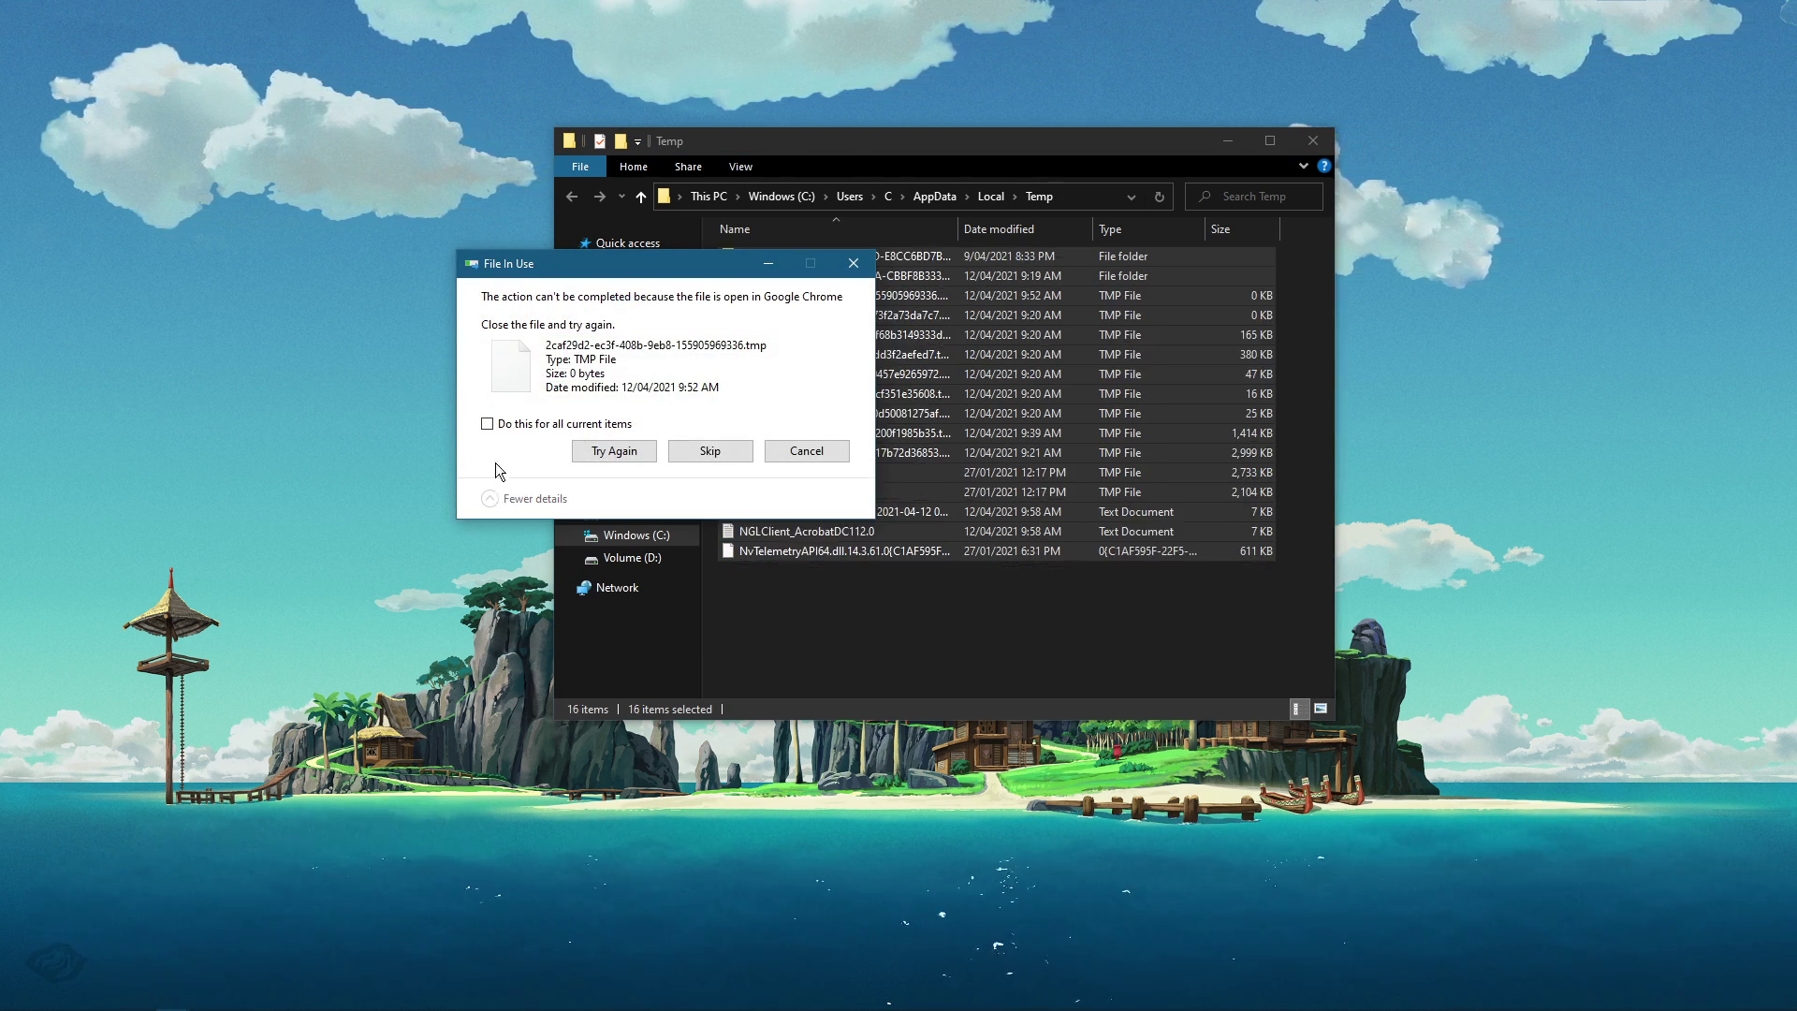
click(669, 450)
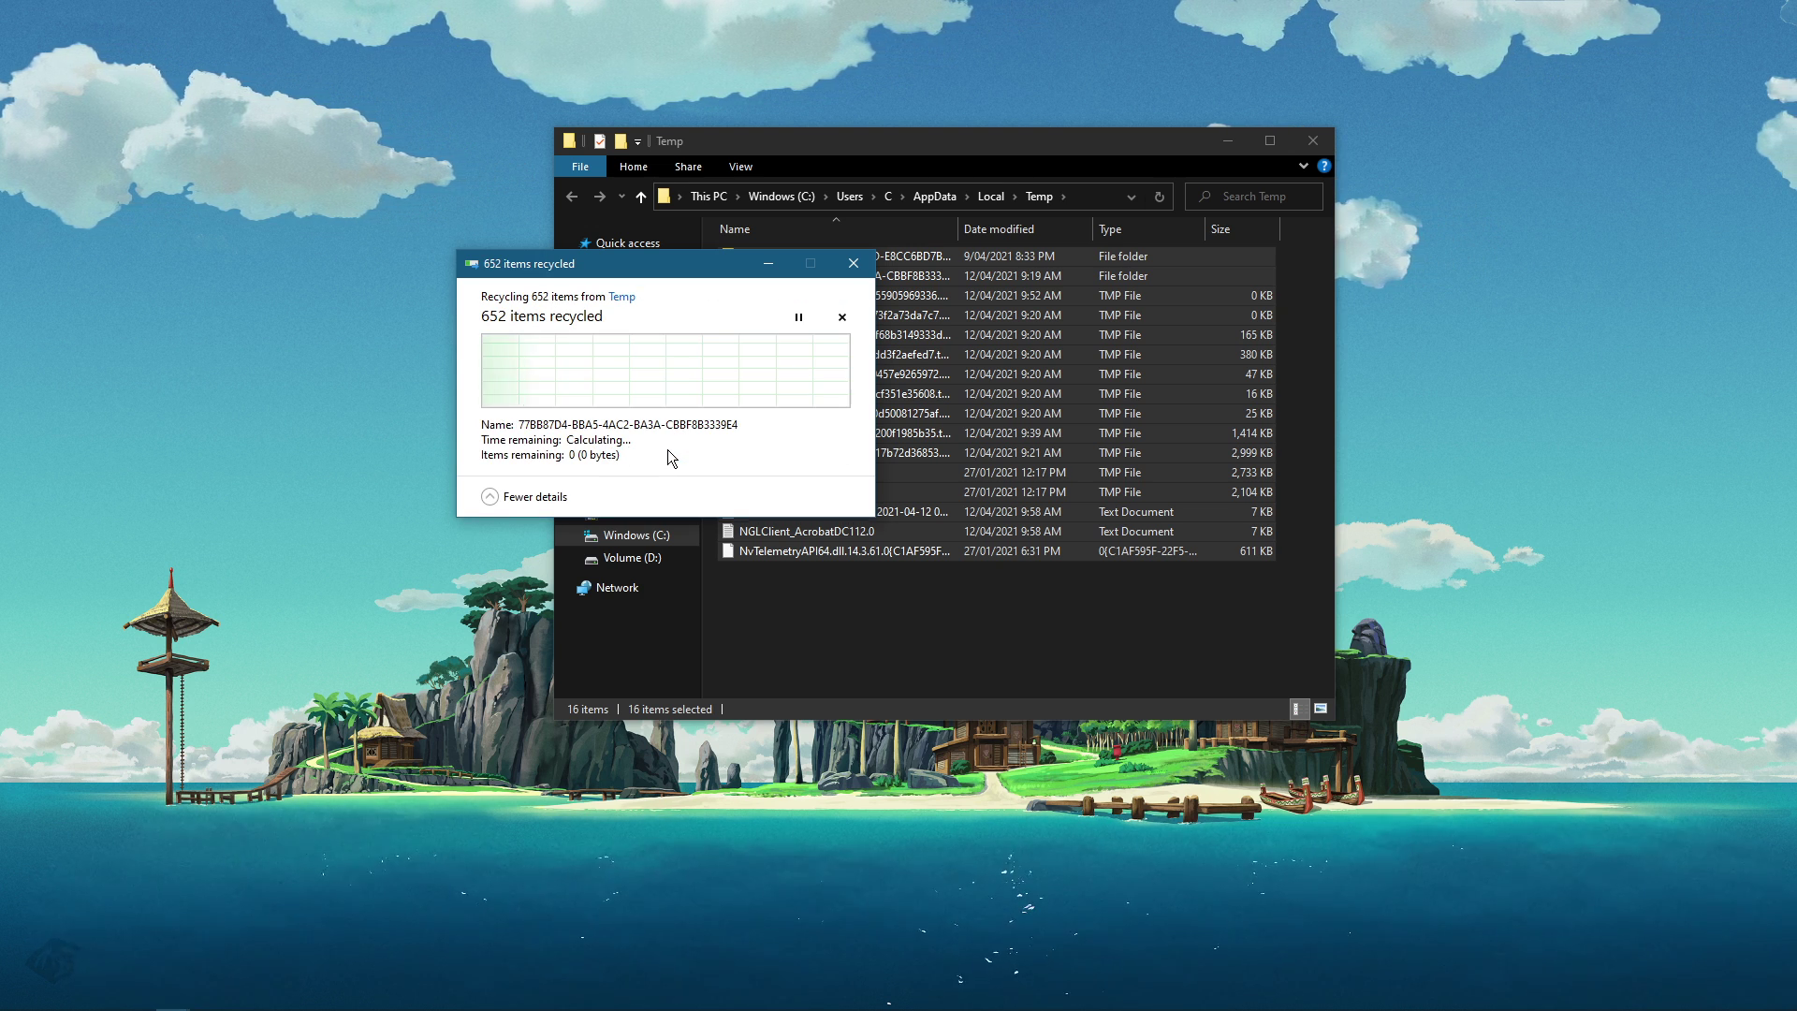